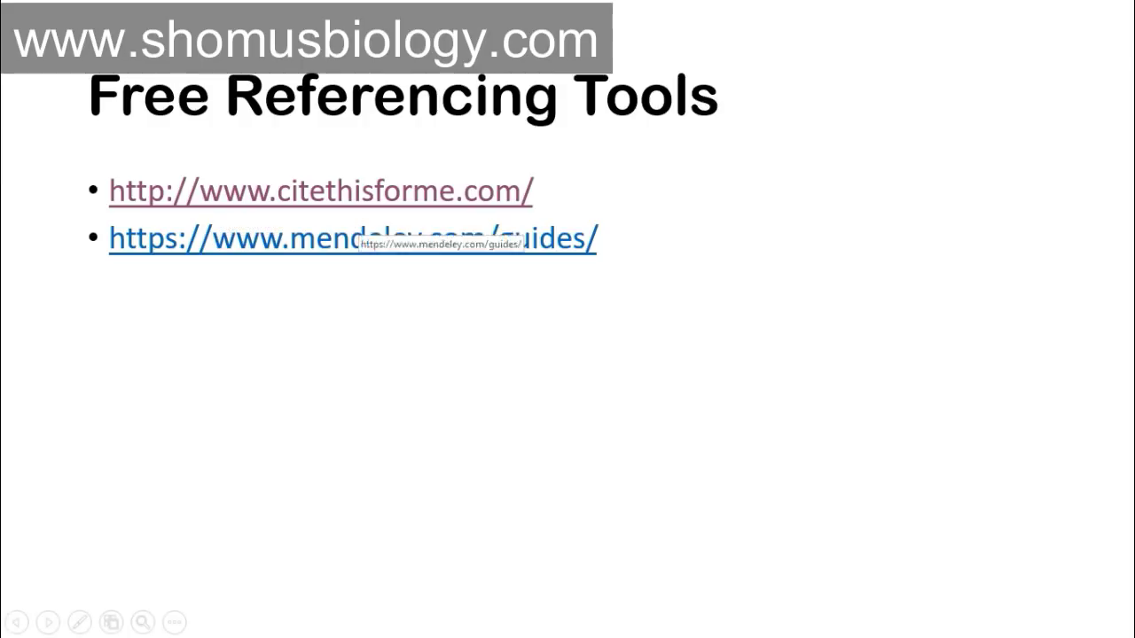
# Leave the slideshow, switch to Cite This For Me in Chrome, and start a new reference with Journal as the source type
pyautogui.press('Escape')
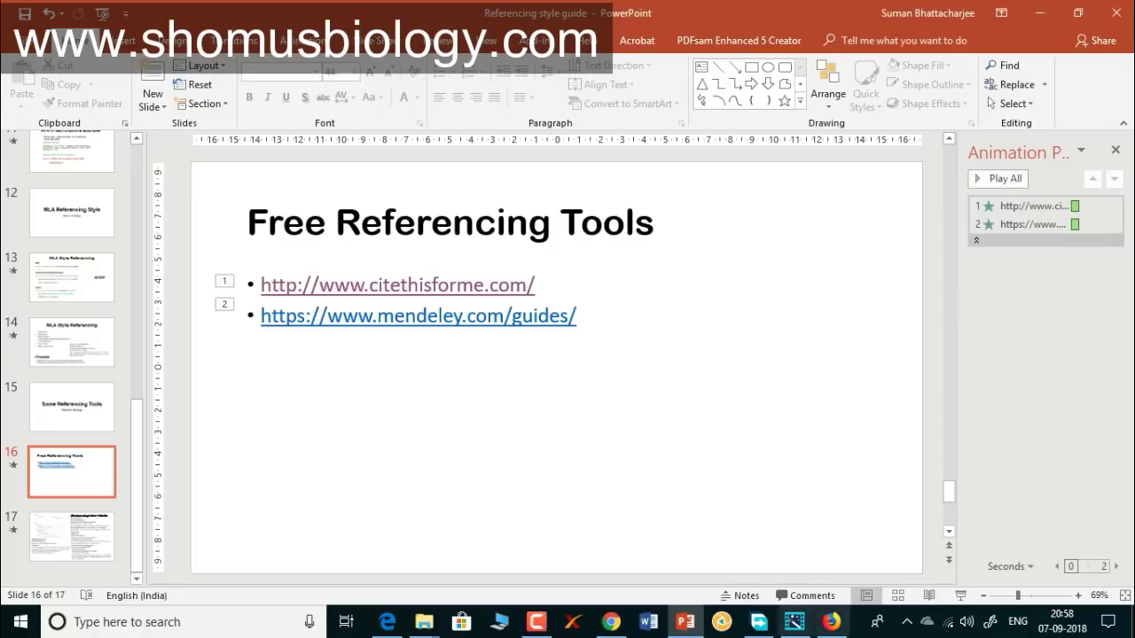
pyautogui.click(610, 621)
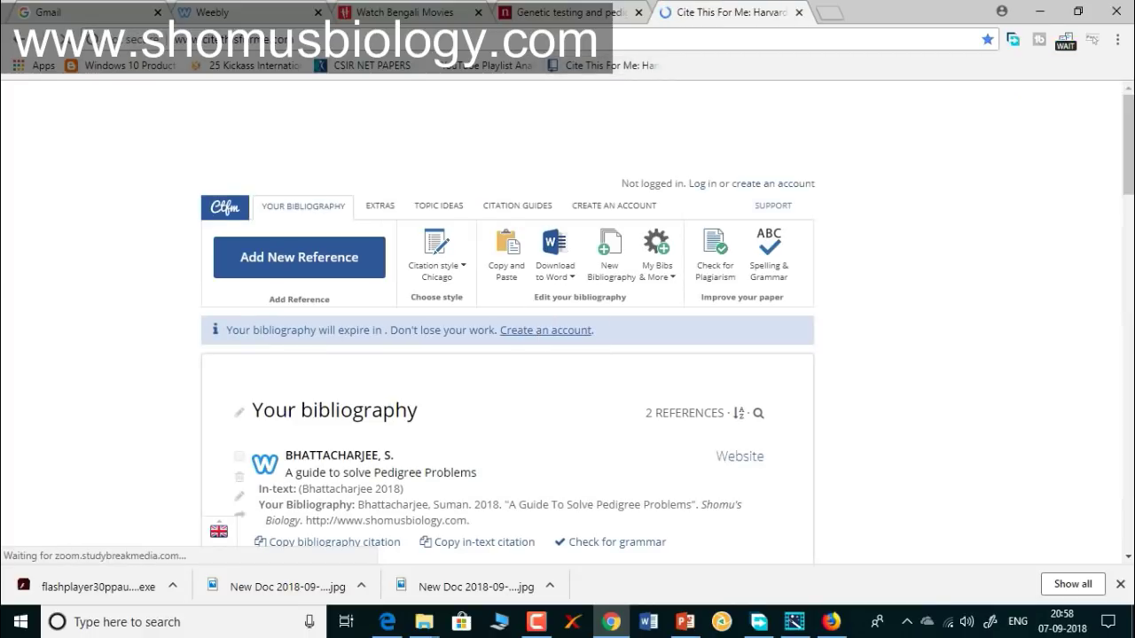
pyautogui.scroll(-4, 567, 319)
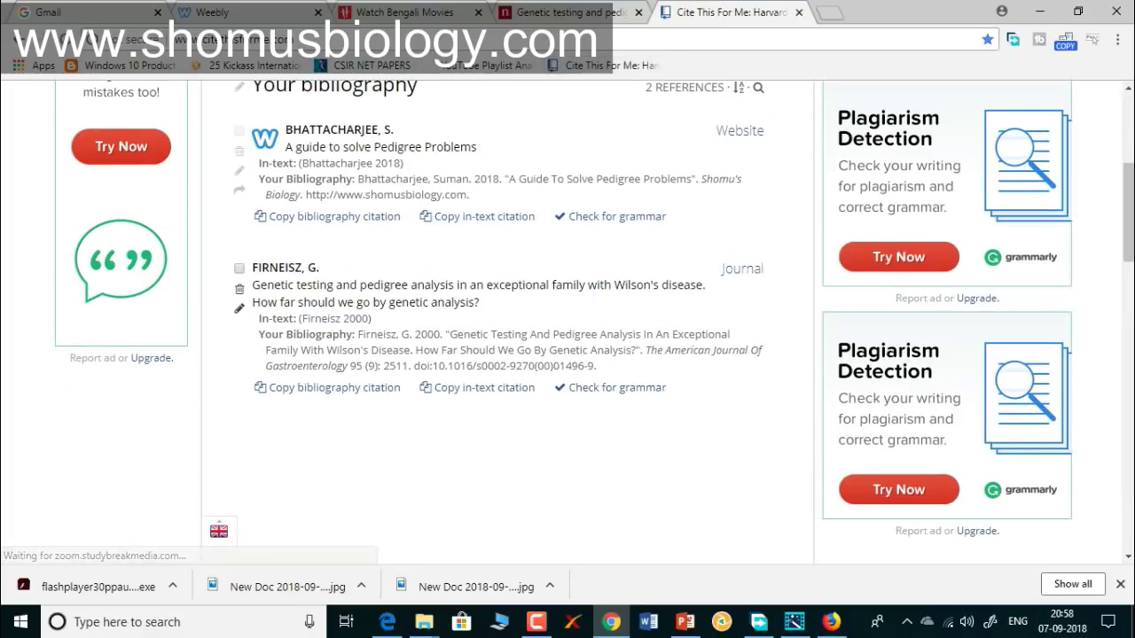
pyautogui.scroll(4, 507, 322)
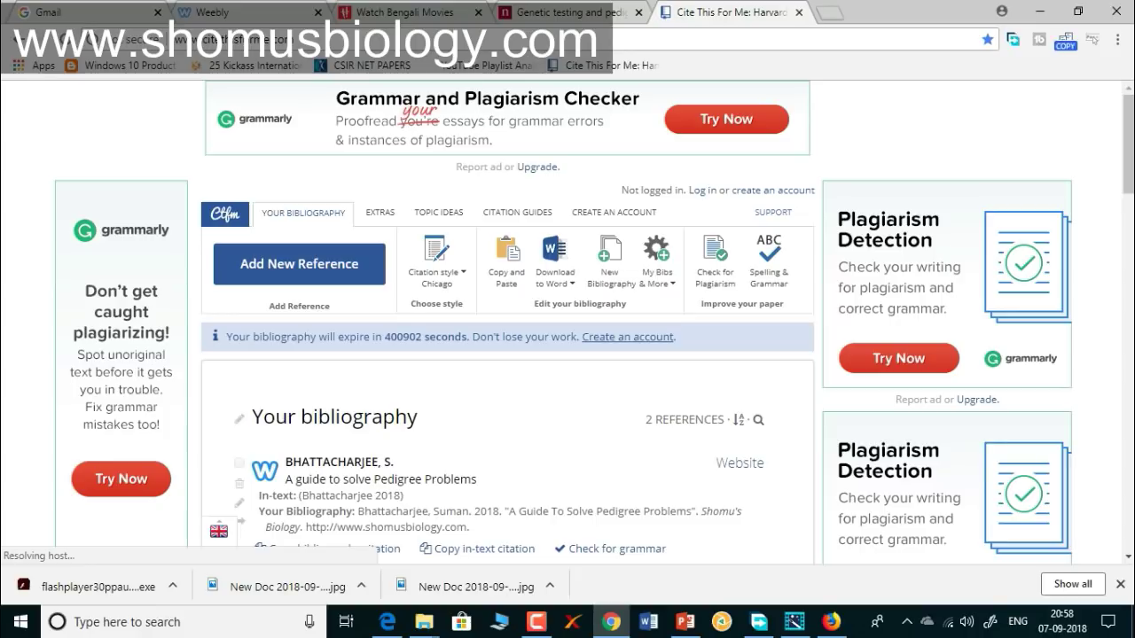
pyautogui.scroll(-3, 567, 319)
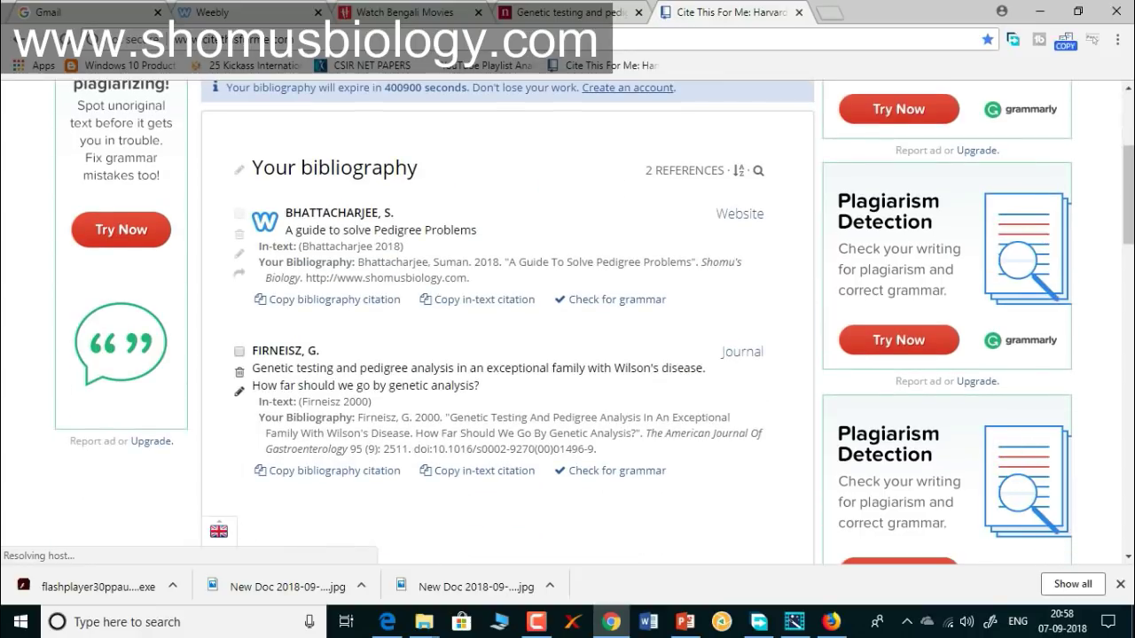
pyautogui.scroll(3, 568, 319)
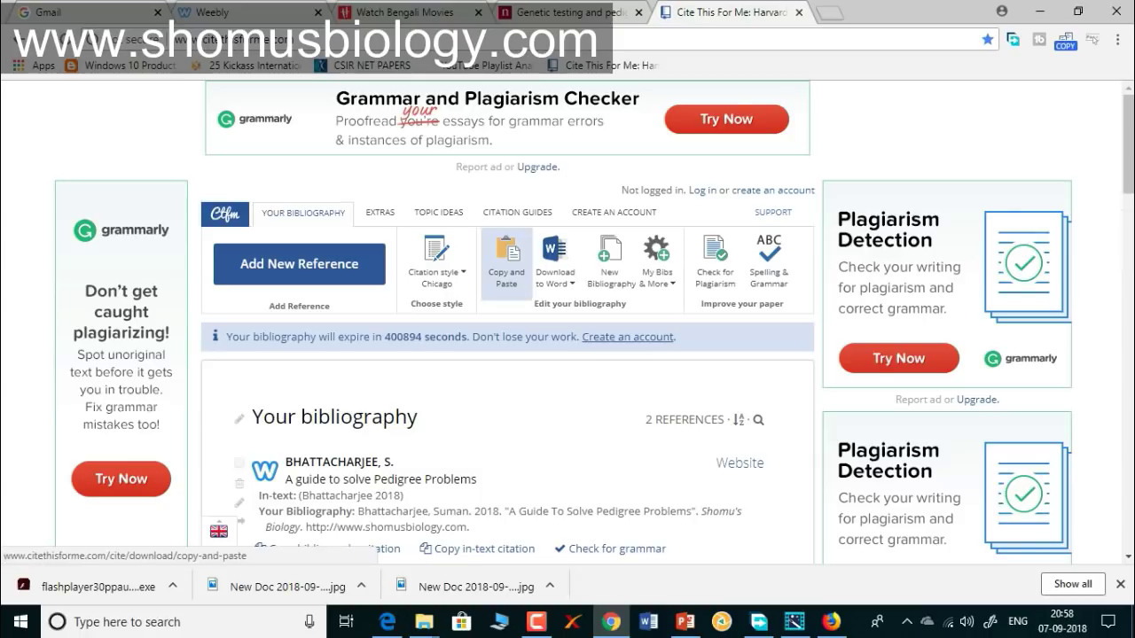
pyautogui.click(769, 262)
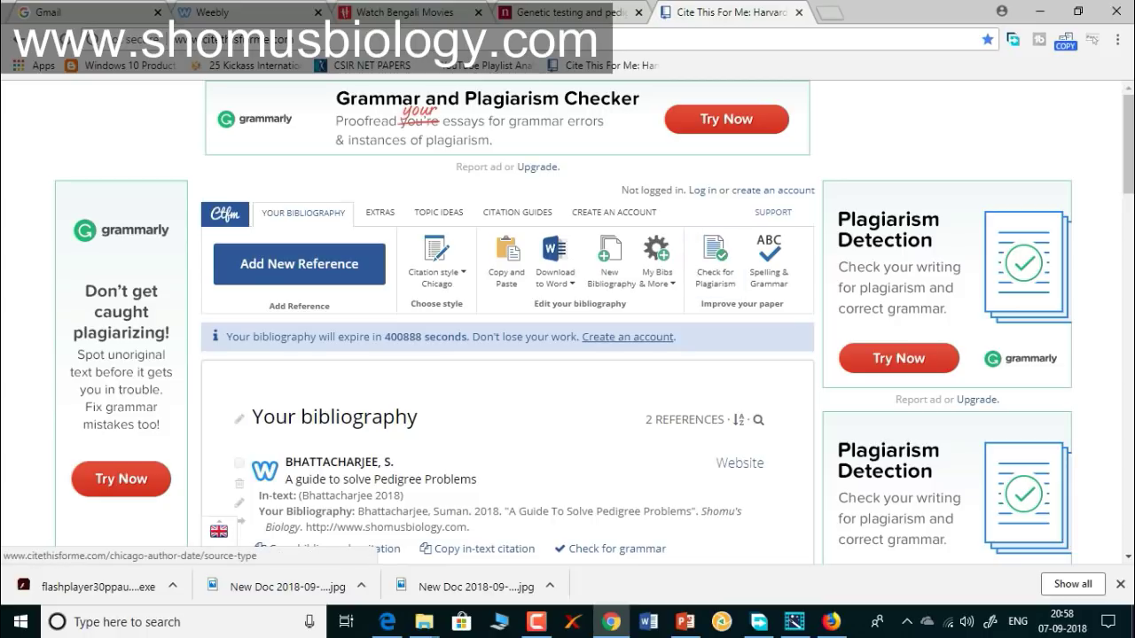
pyautogui.click(299, 263)
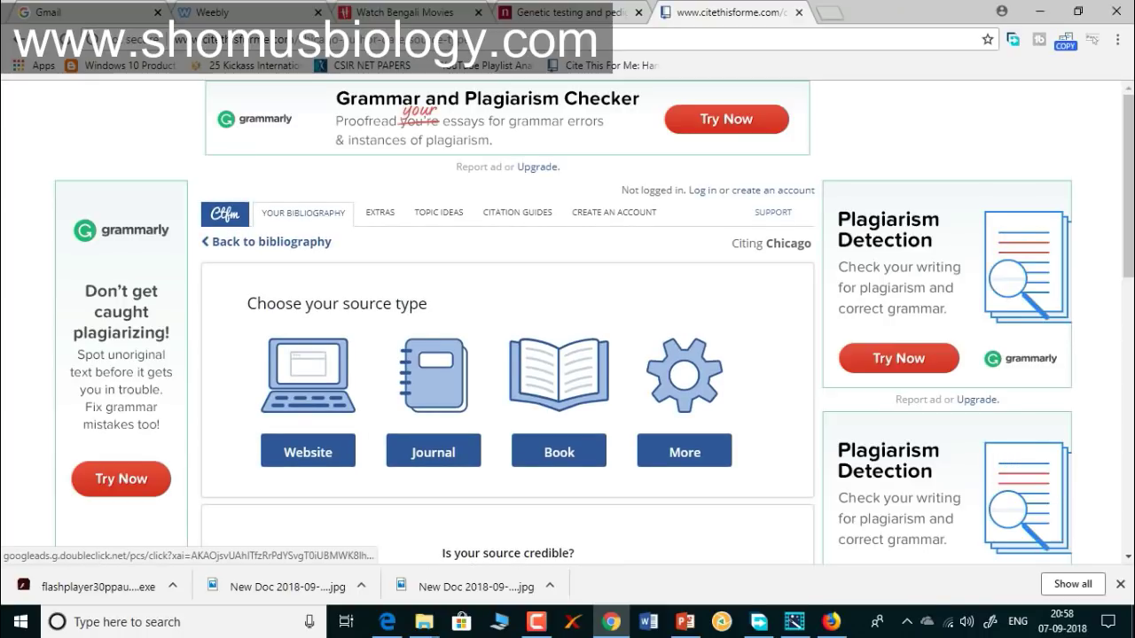
pyautogui.click(478, 12)
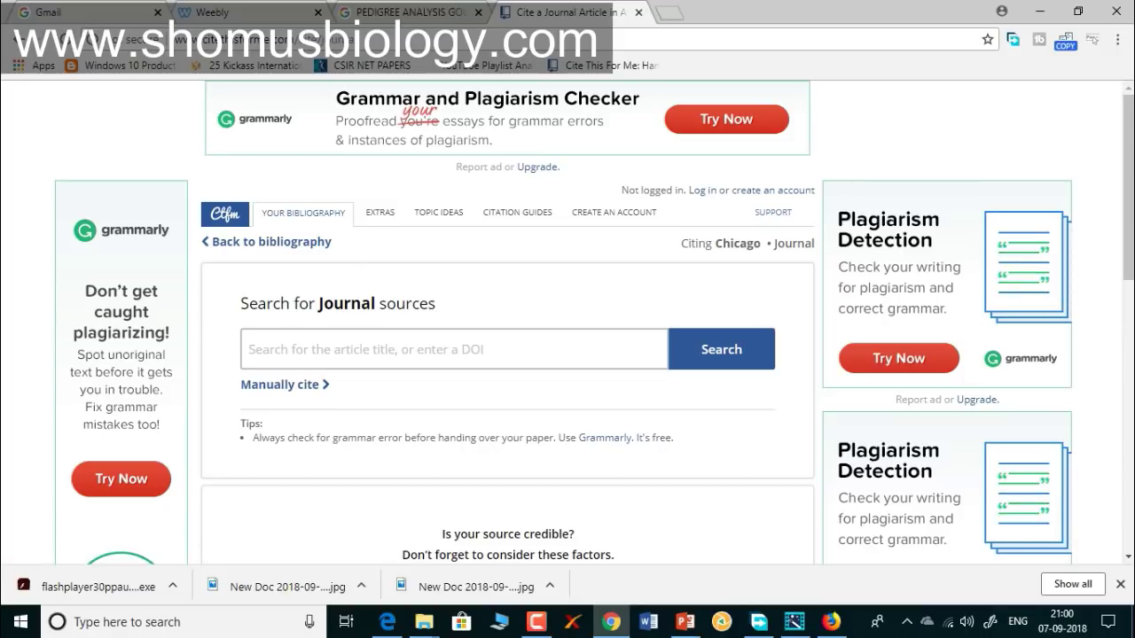
# Open the article "Pedigree Analysis of Children with Phonology Disorders" from the Google results for pedigree analysis
pyautogui.hotkey('ctrl', 'shift', 'Tab')
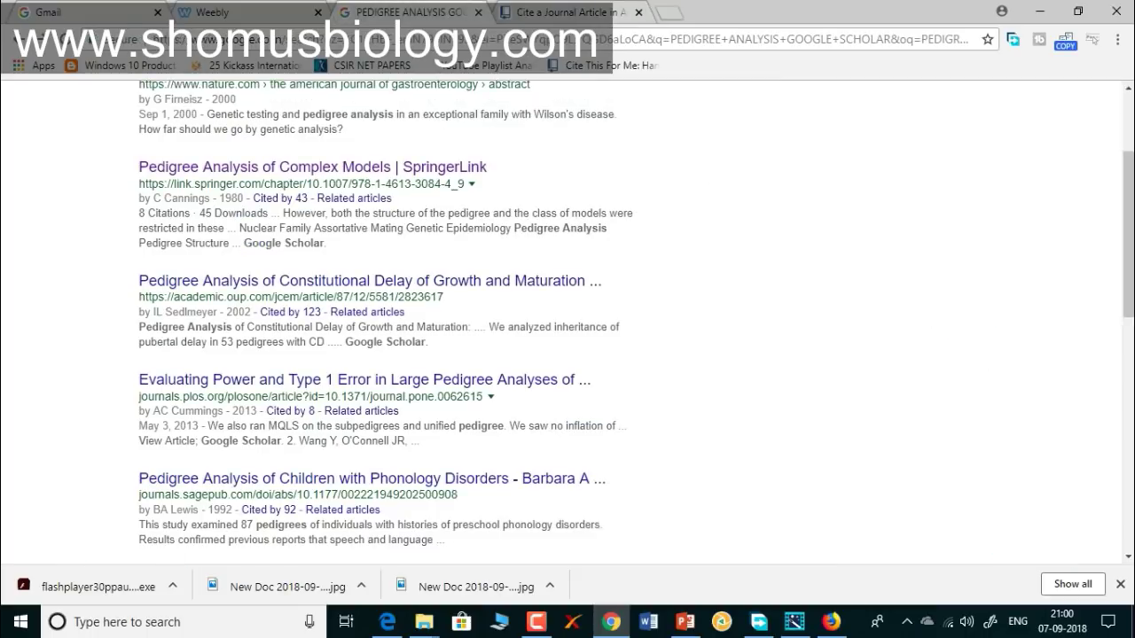
pyautogui.scroll(-1, 386, 321)
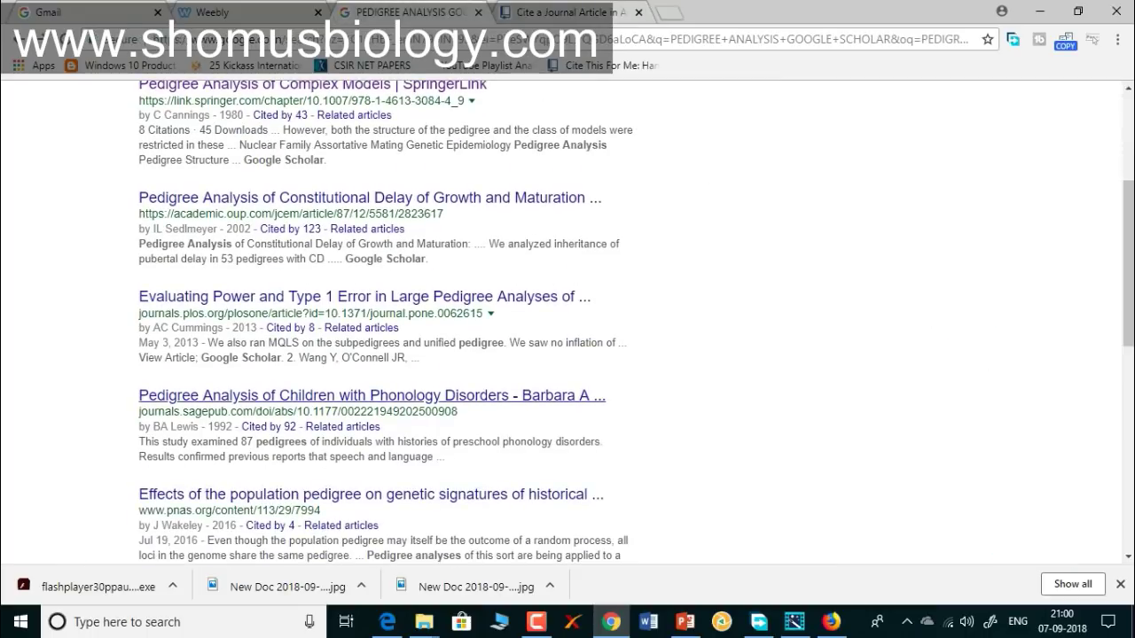
pyautogui.click(372, 396)
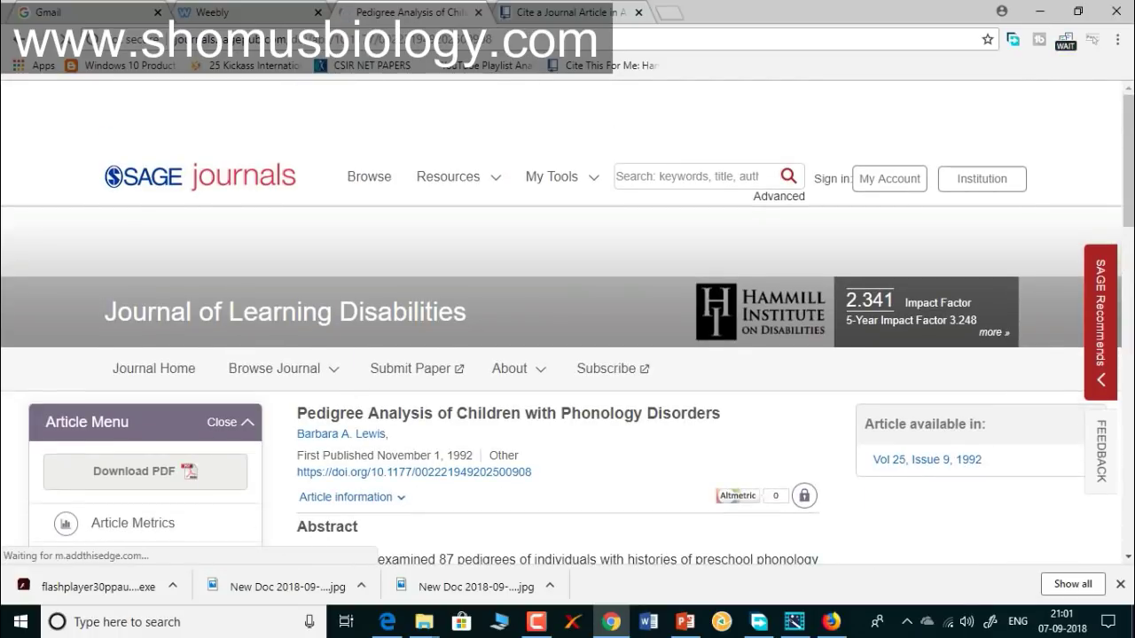
# Copy the article's full title, "Pedigree Analysis of Children with Phonology Disorders", from the SAGE Journals page
pyautogui.moveTo(314, 413); pyautogui.dragTo(537, 413)
pyautogui.click(538, 413)
pyautogui.moveTo(297, 413); pyautogui.dragTo(696, 413)
pyautogui.rightClick(716, 414)
pyautogui.click(736, 425)
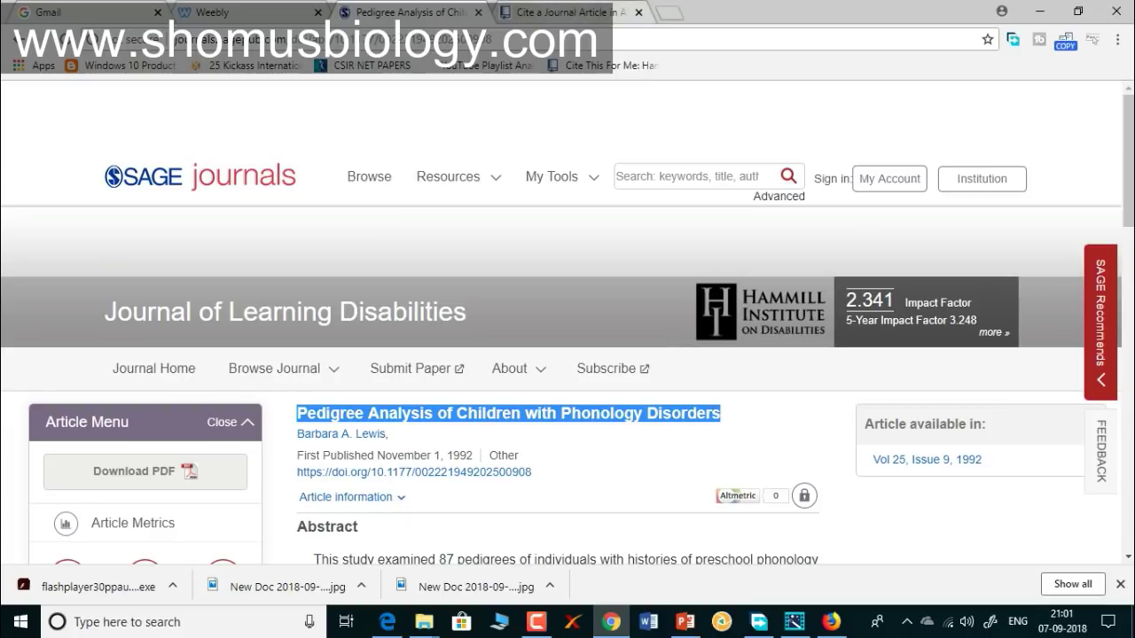
# Search Cite This For Me's journal sources for the copied title "Pedigree Analysis of Children with Phonology Disorders"
pyautogui.click(568, 12)
pyautogui.click(452, 349)
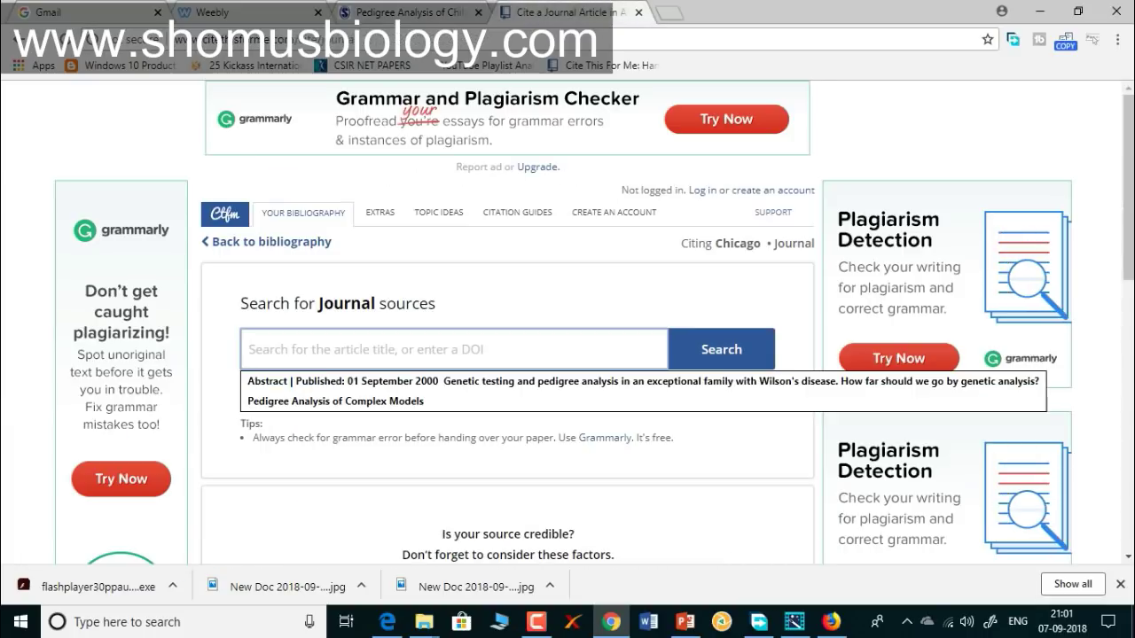
pyautogui.hotkey('ctrl', 'v')
pyautogui.press('Return')
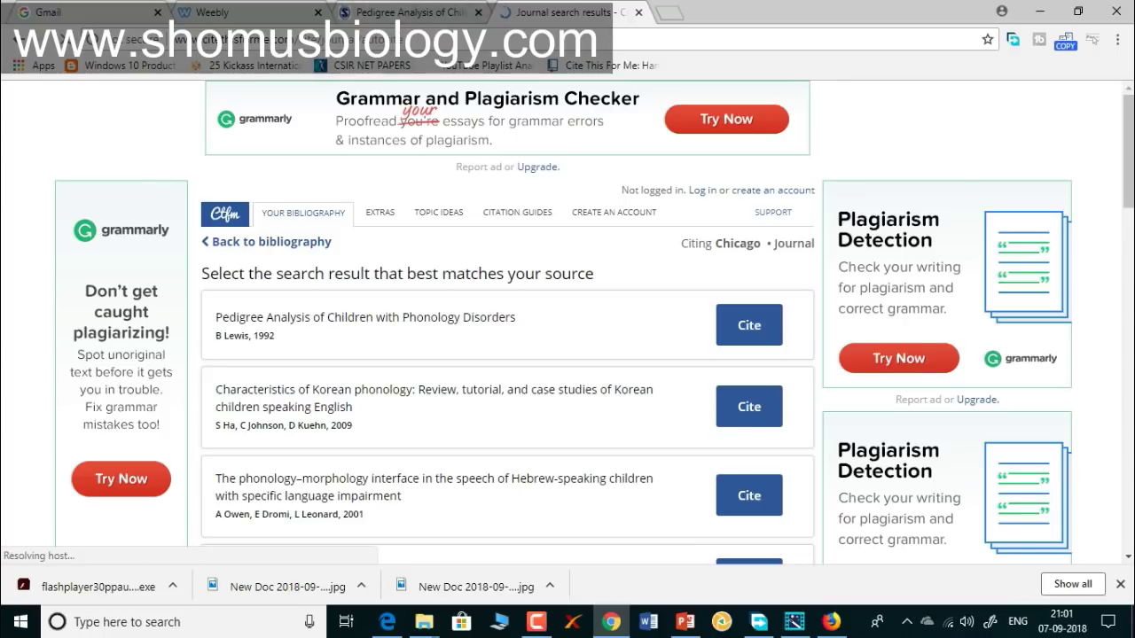
# Check the author on the article page and cite the matching 1992 search result, "Pedigree Analysis of Children with Phonology Disorders"
pyautogui.click(409, 13)
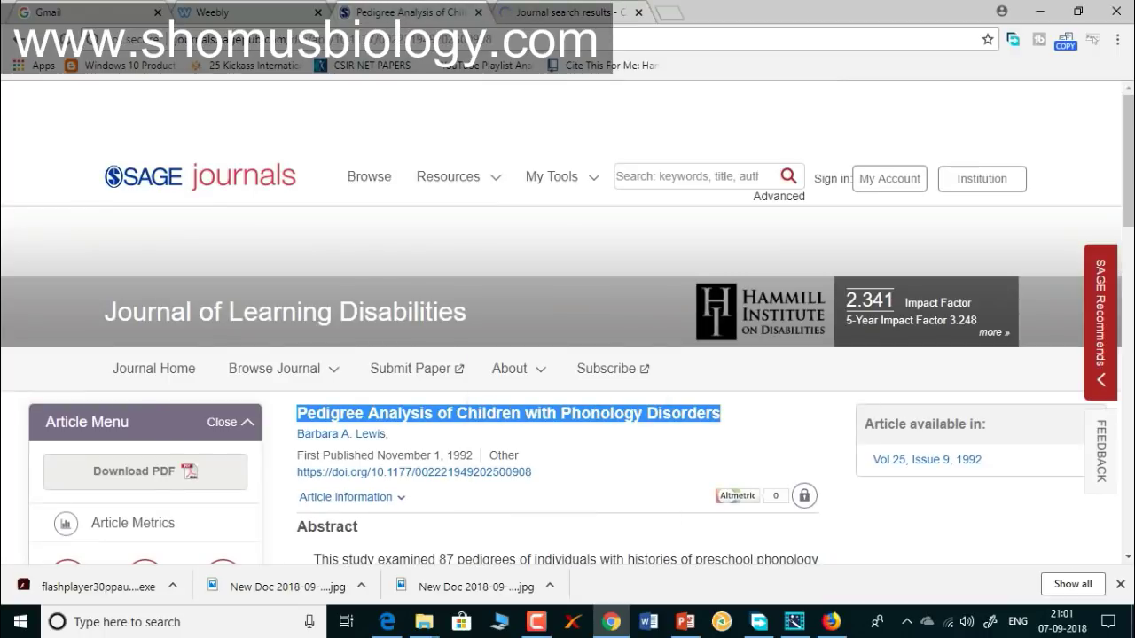
pyautogui.moveTo(341, 434)
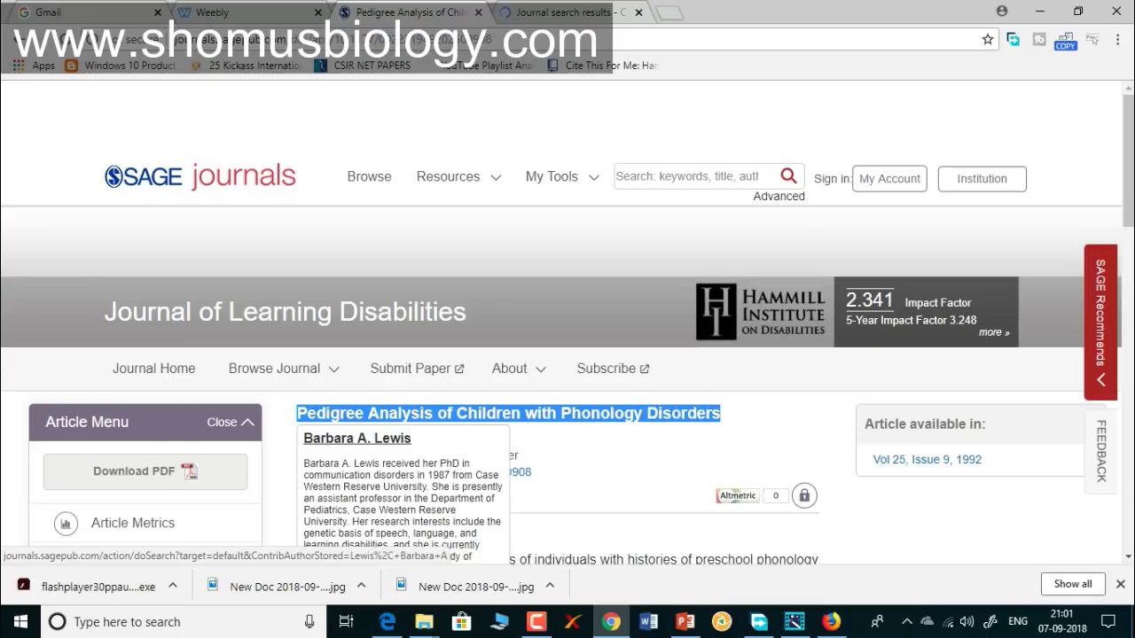
pyautogui.hotkey('ctrl', 'Tab')
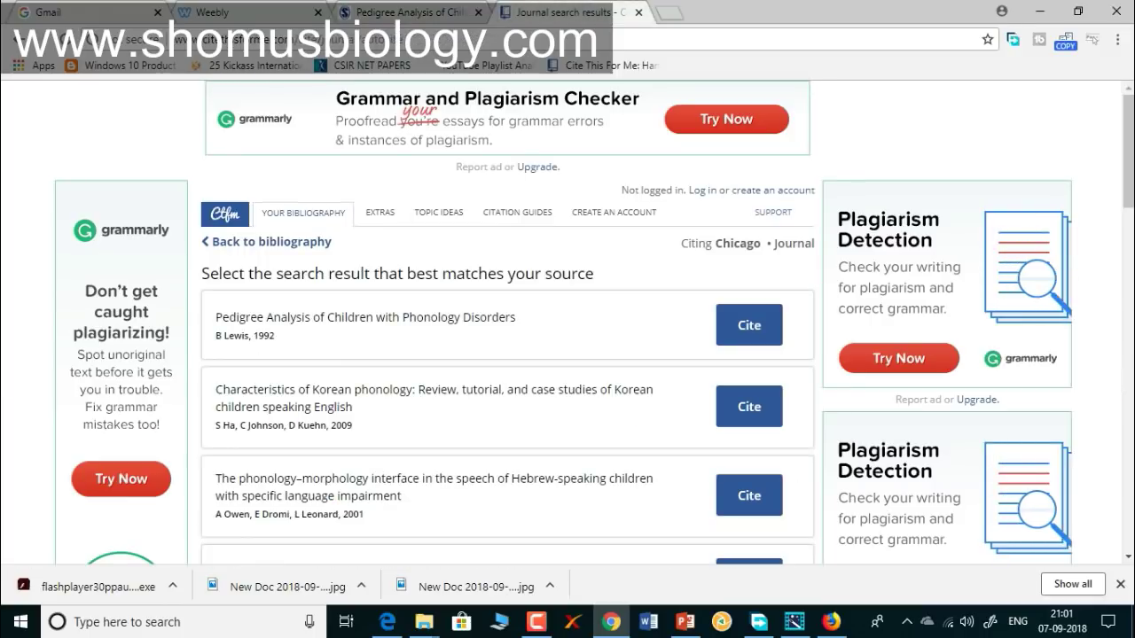
pyautogui.scroll(-2, 568, 355)
pyautogui.scroll(1, 567, 355)
pyautogui.scroll(1, 567, 354)
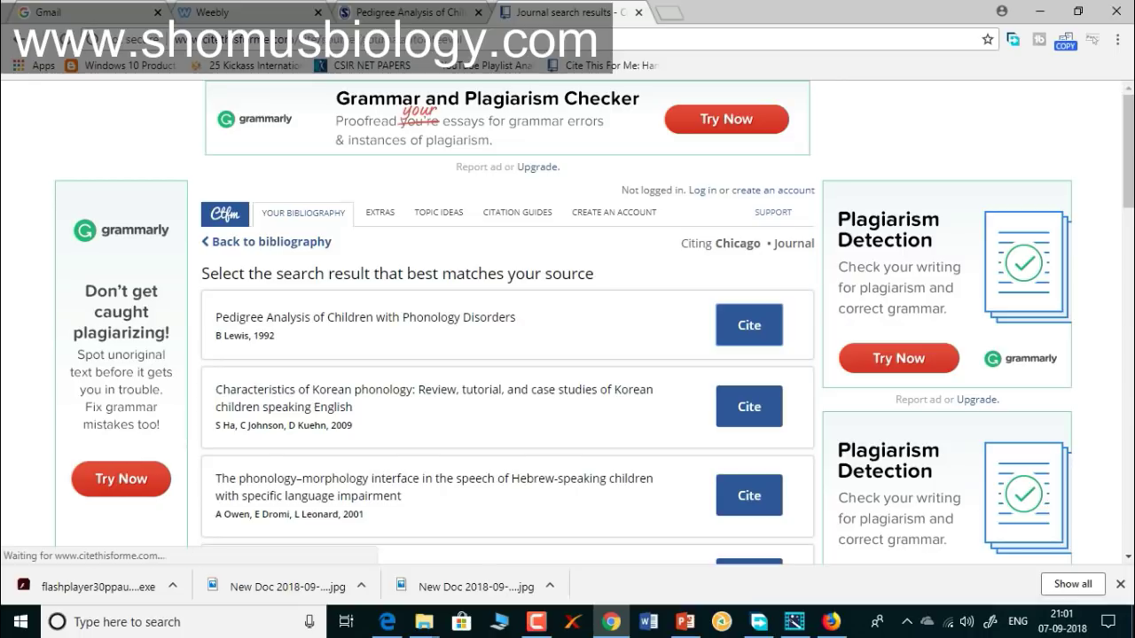
pyautogui.scroll(-1, 567, 354)
pyautogui.scroll(-2, 567, 354)
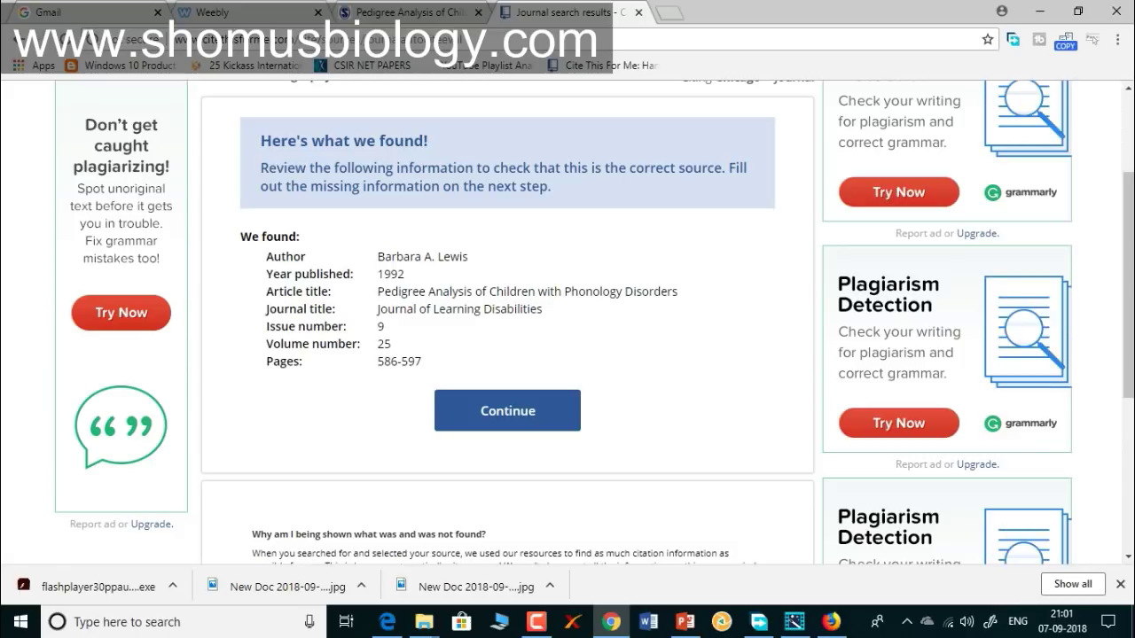
# Compare the found source details with the article page and continue to the form for additional citation information
pyautogui.click(409, 12)
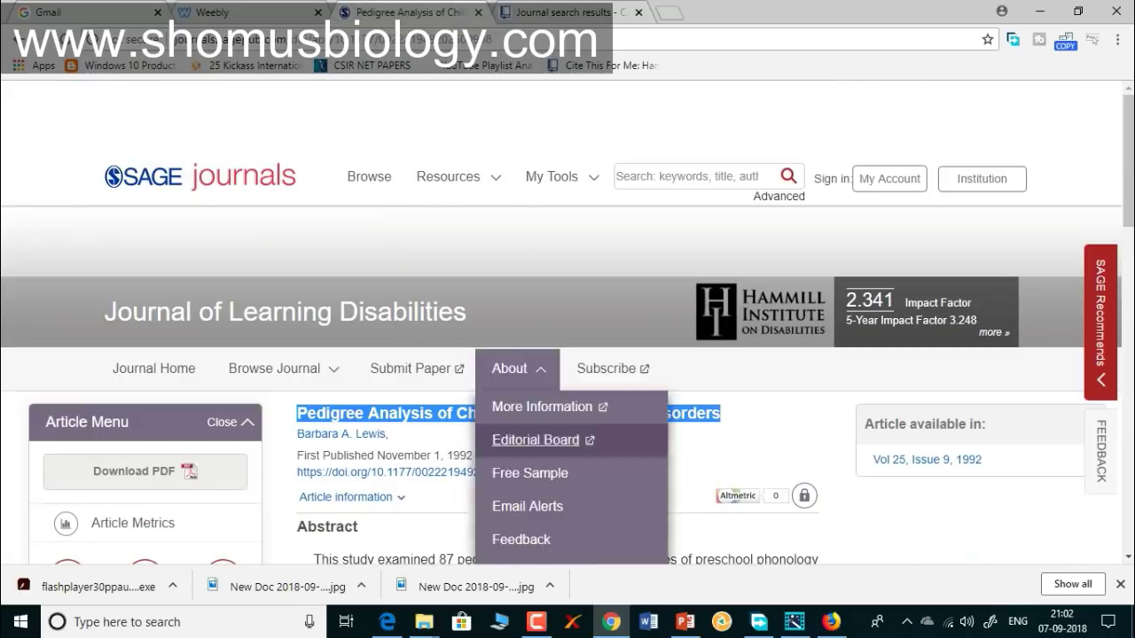
pyautogui.hotkey('ctrl', 'Tab')
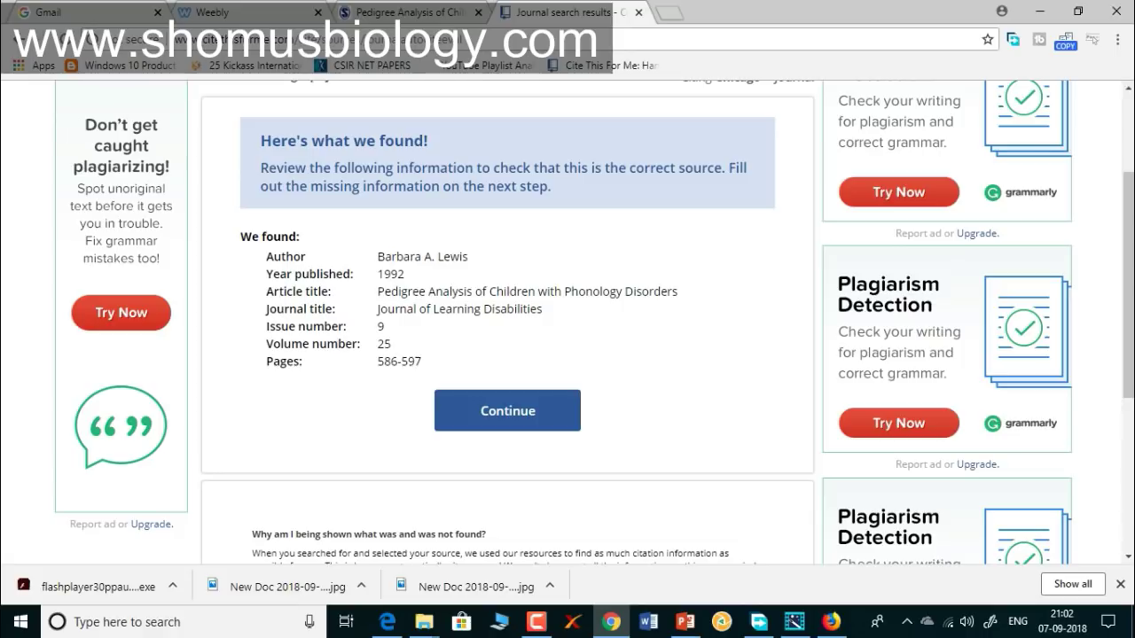
pyautogui.click(507, 411)
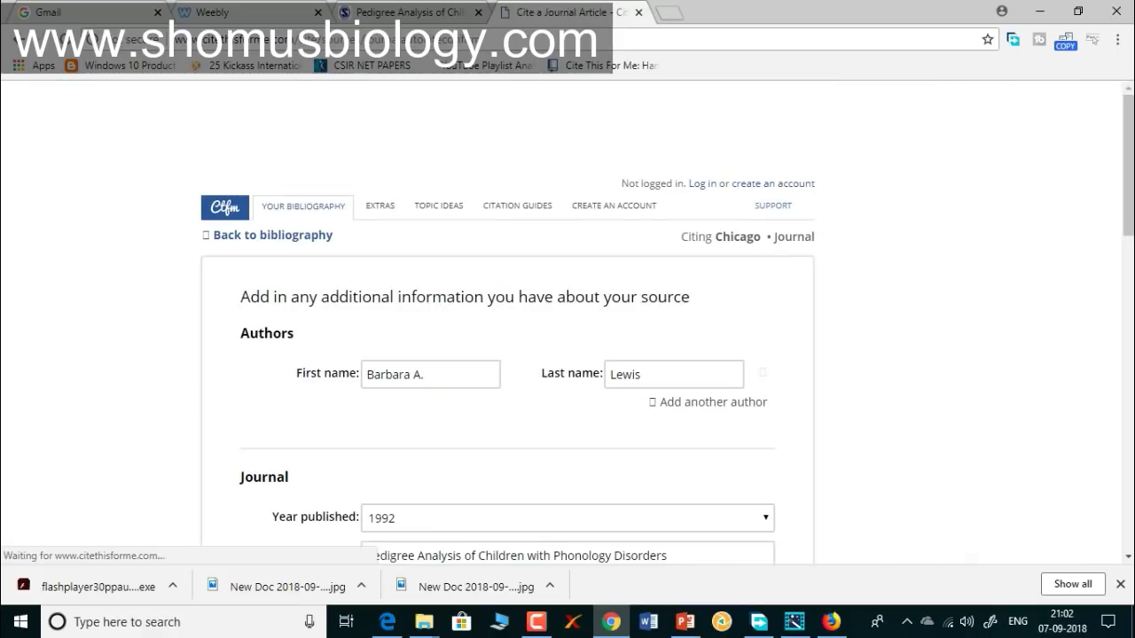
pyautogui.scroll(-3, 568, 319)
pyautogui.scroll(-3, 568, 319)
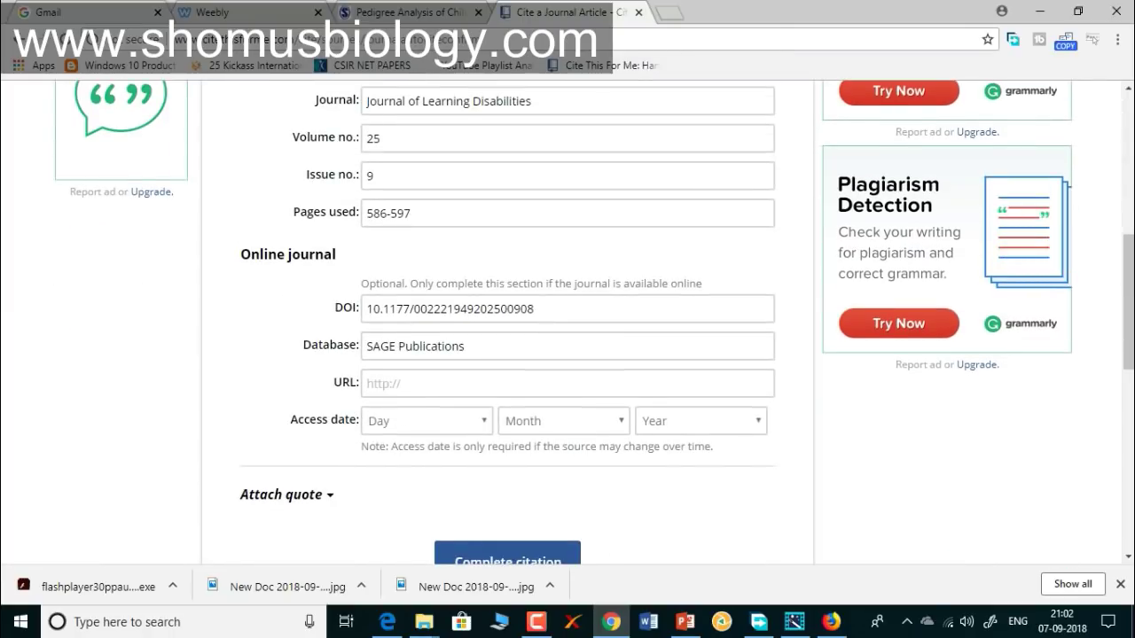
pyautogui.scroll(-1, 568, 319)
pyautogui.hotkey('ctrl', 'shift', 'Tab')
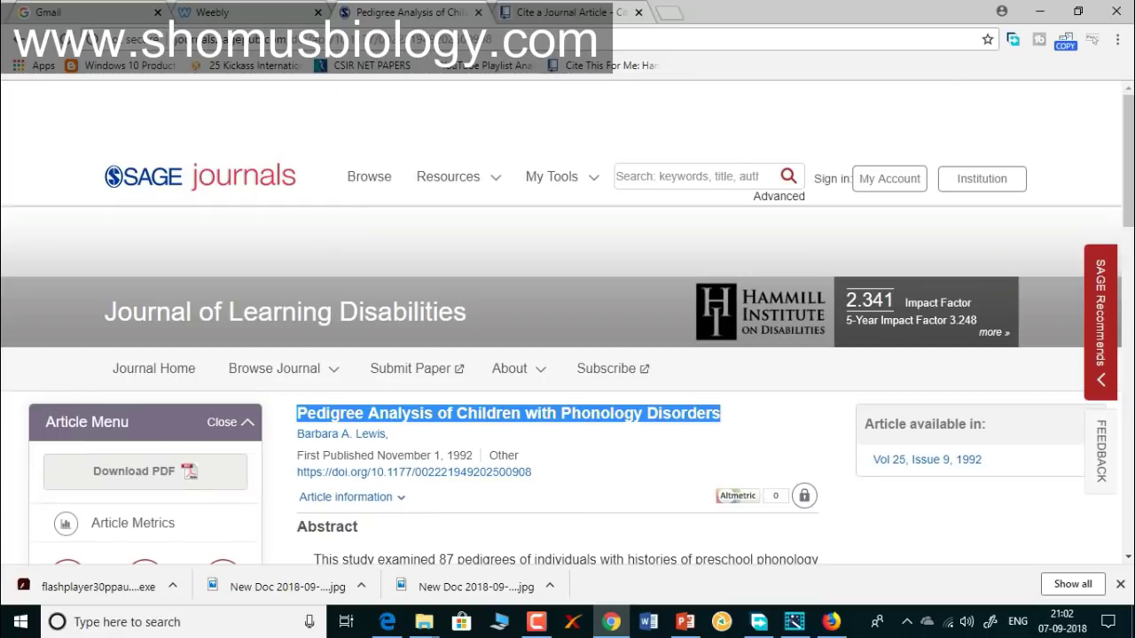
pyautogui.click(333, 39)
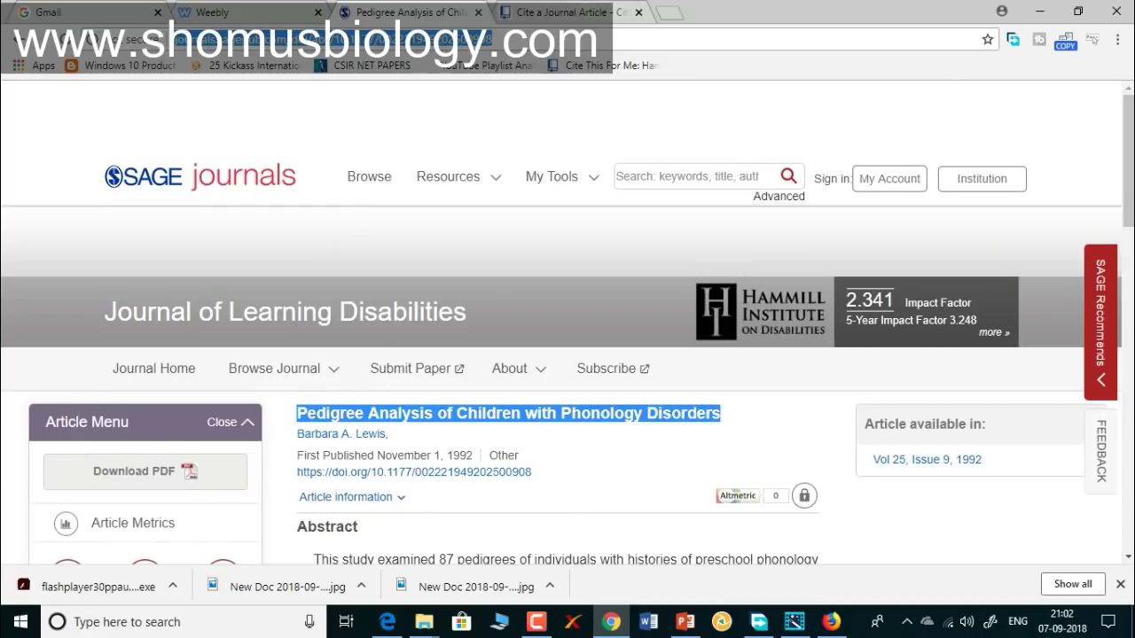
pyautogui.hotkey('ctrl', 'Tab')
pyautogui.click(567, 300)
pyautogui.hotkey('ctrl', 'v')
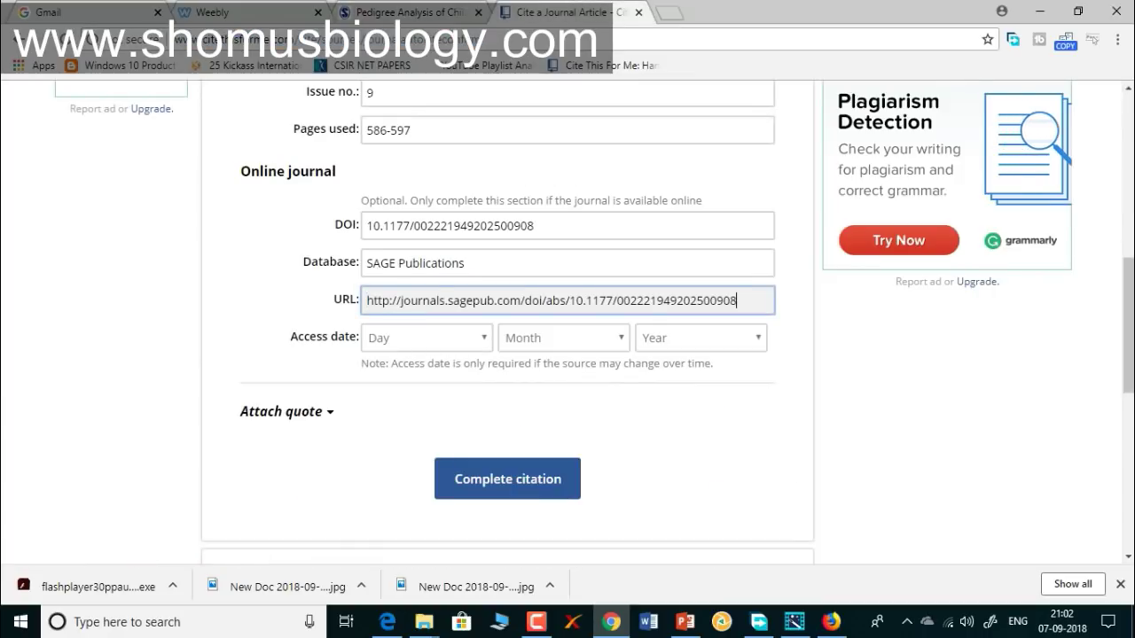
# Set the citation's access date to 07 September 2018, complete the citation, and return to the start of the bibliography
pyautogui.click(426, 338)
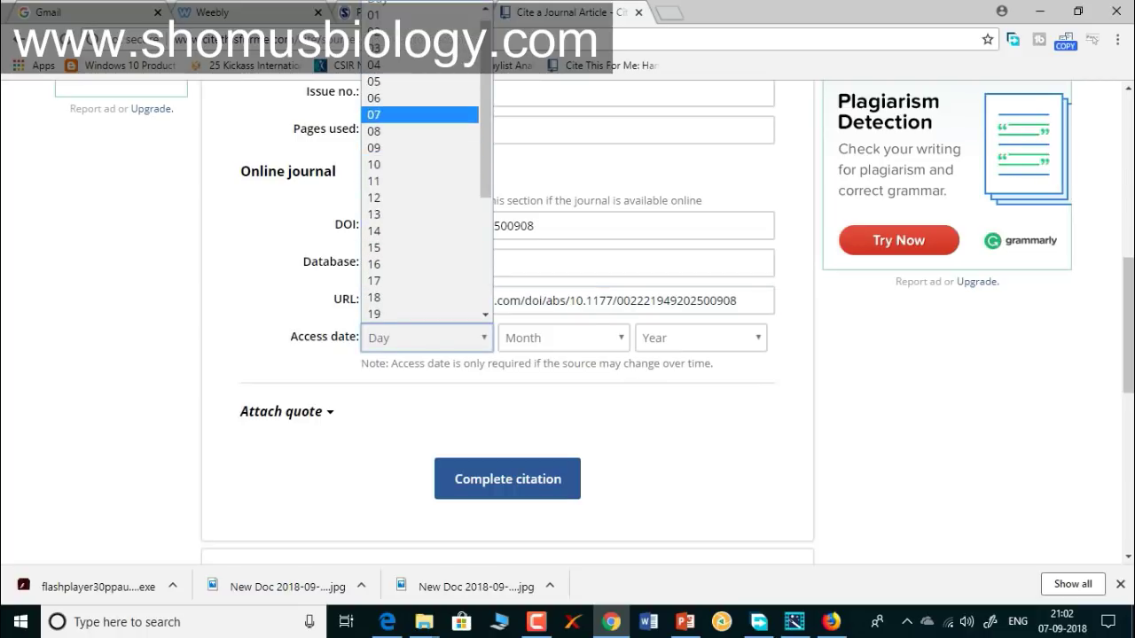
pyautogui.click(417, 147)
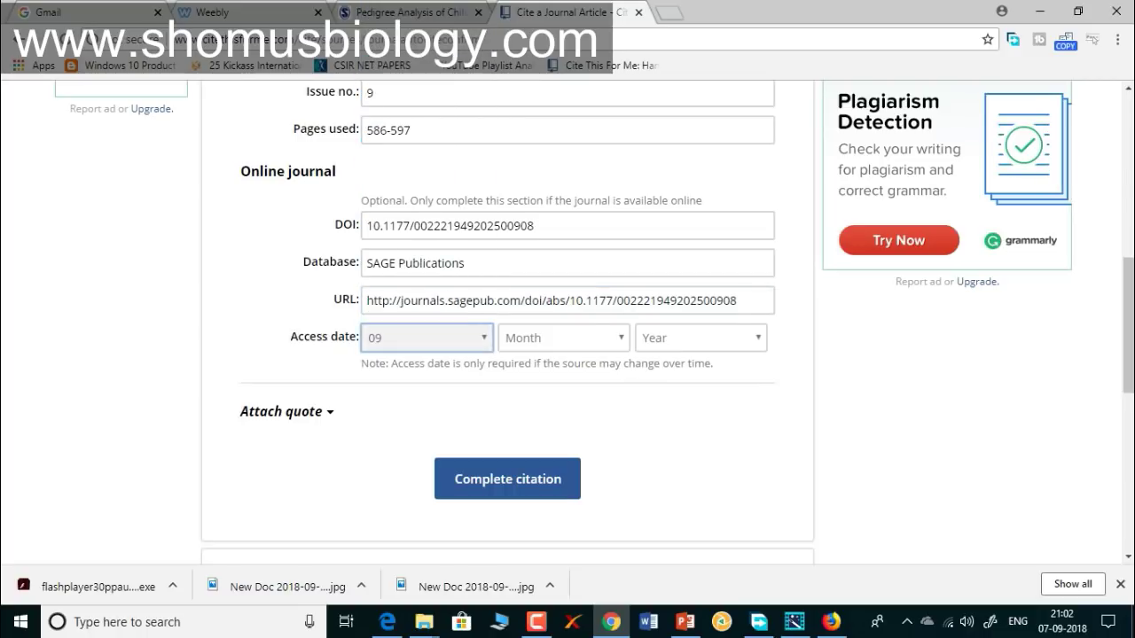
pyautogui.click(425, 338)
pyautogui.click(416, 115)
pyautogui.click(563, 338)
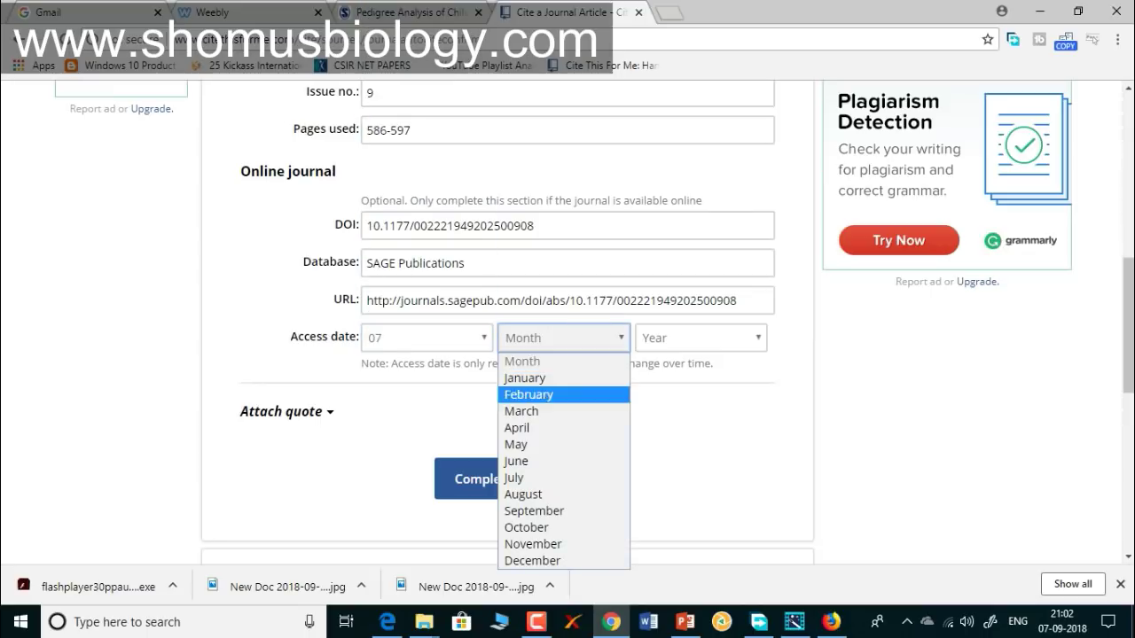
pyautogui.click(563, 512)
pyautogui.click(700, 338)
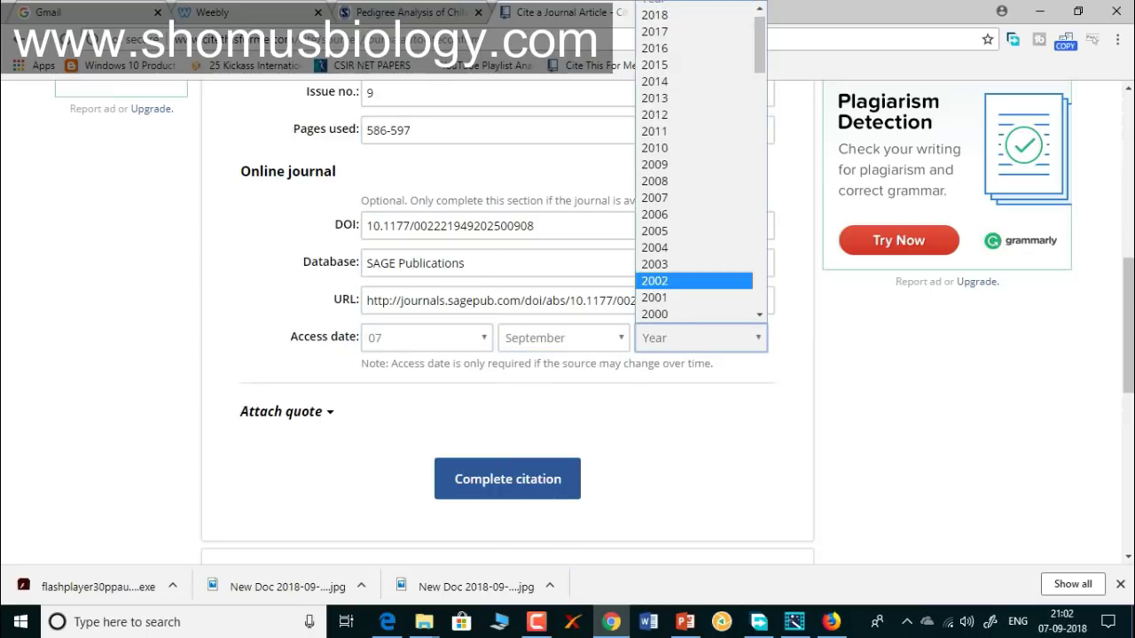
pyautogui.scroll(-2, 695, 298)
pyautogui.scroll(3, 693, 264)
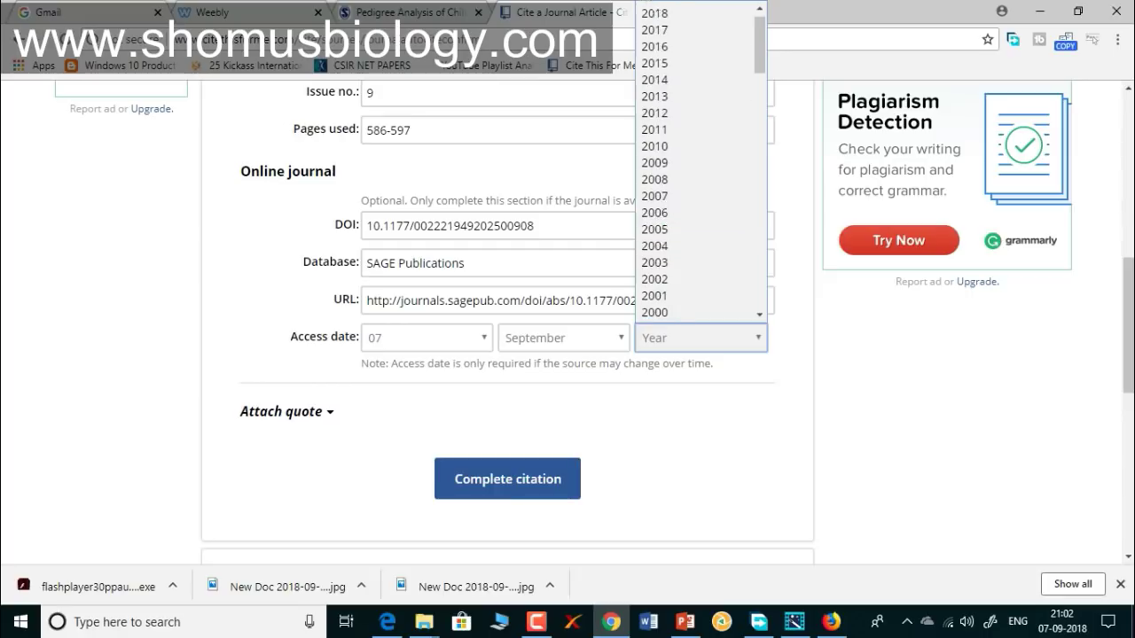
pyautogui.click(693, 25)
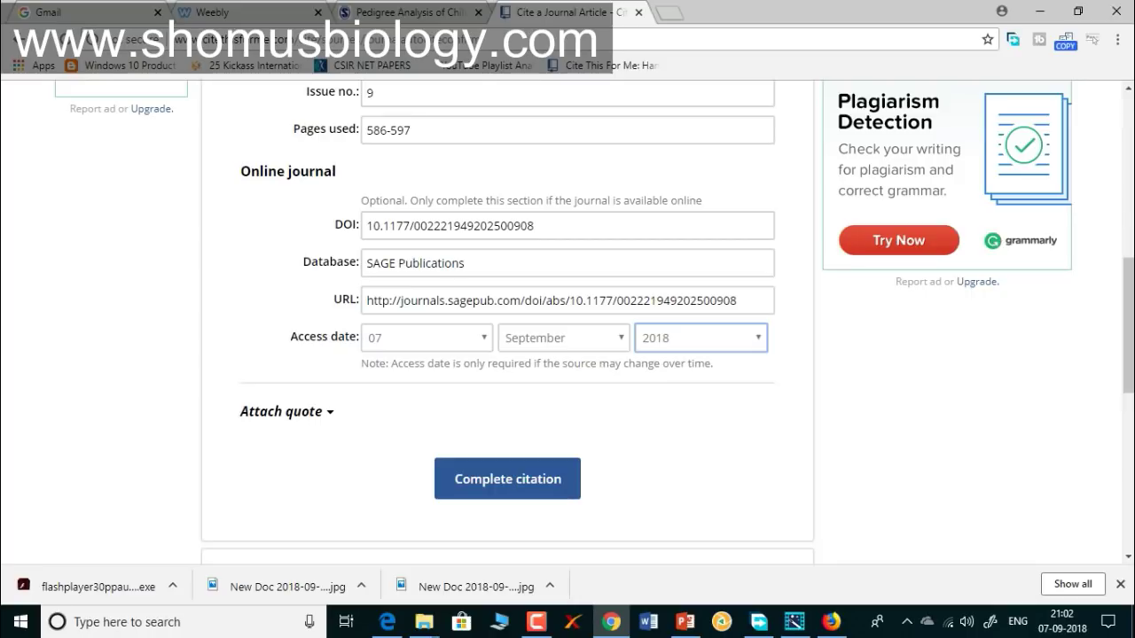
pyautogui.click(507, 479)
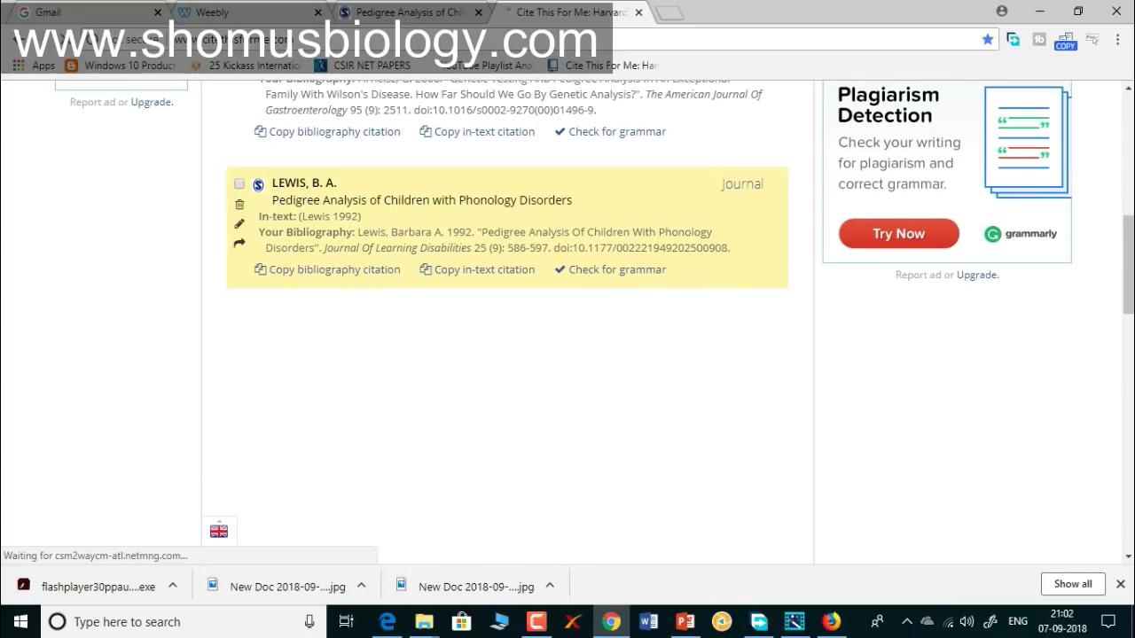
pyautogui.scroll(6, 567, 319)
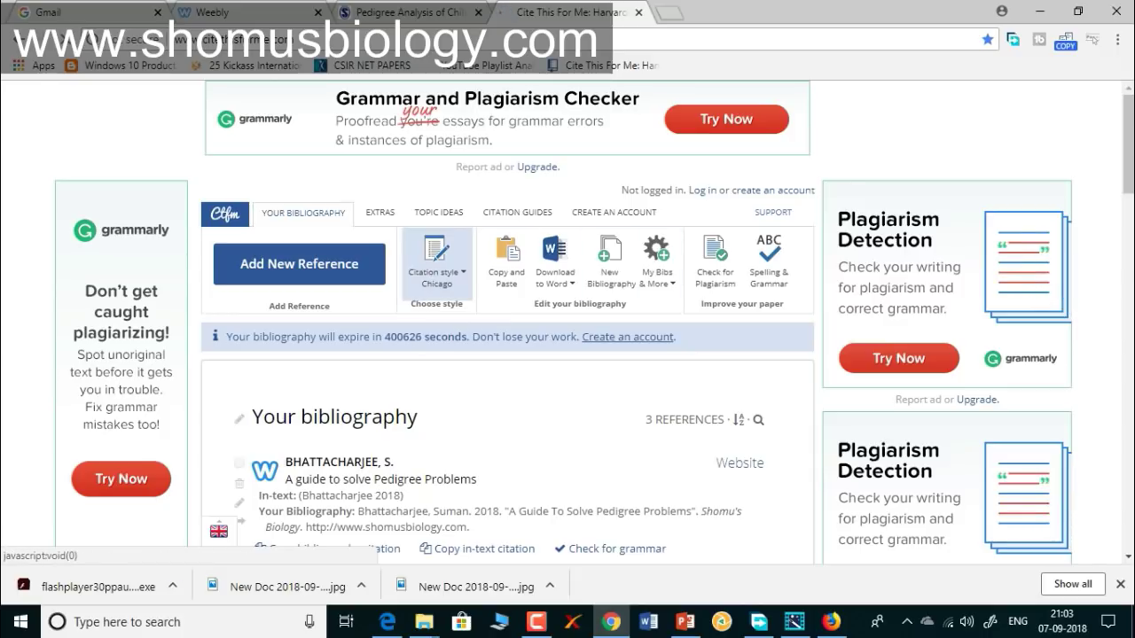
# Copy the Chicago bibliography citation of "Pedigree Analysis of Children with Phonology Disorders", then switch to Word and create a blank document
pyautogui.scroll(-7, 328, 192)
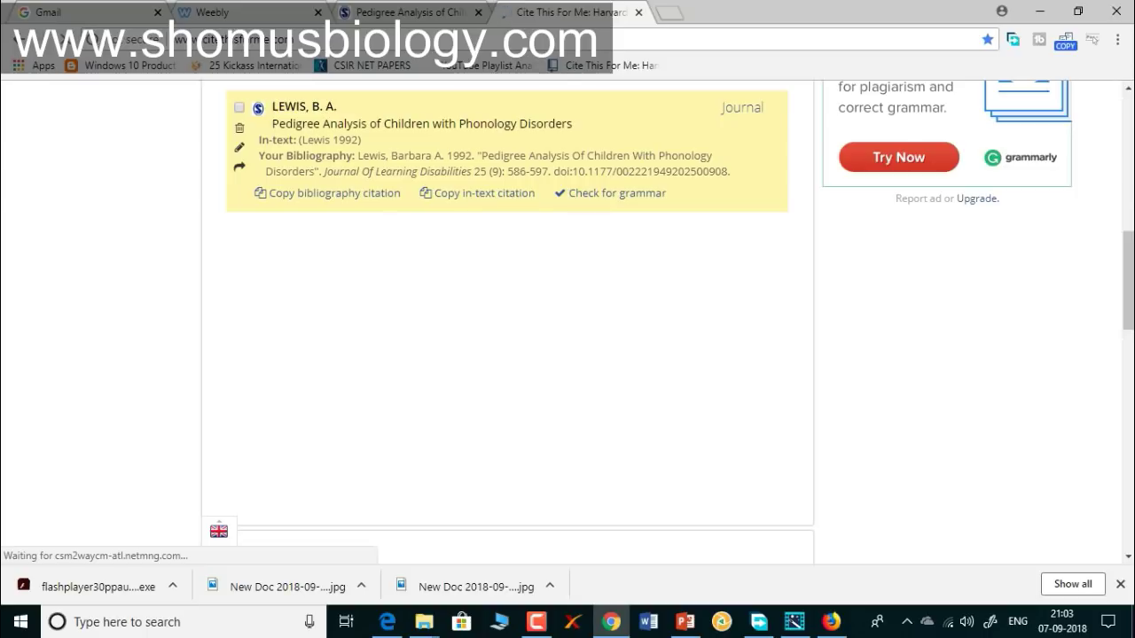
pyautogui.moveTo(731, 171); pyautogui.dragTo(425, 156)
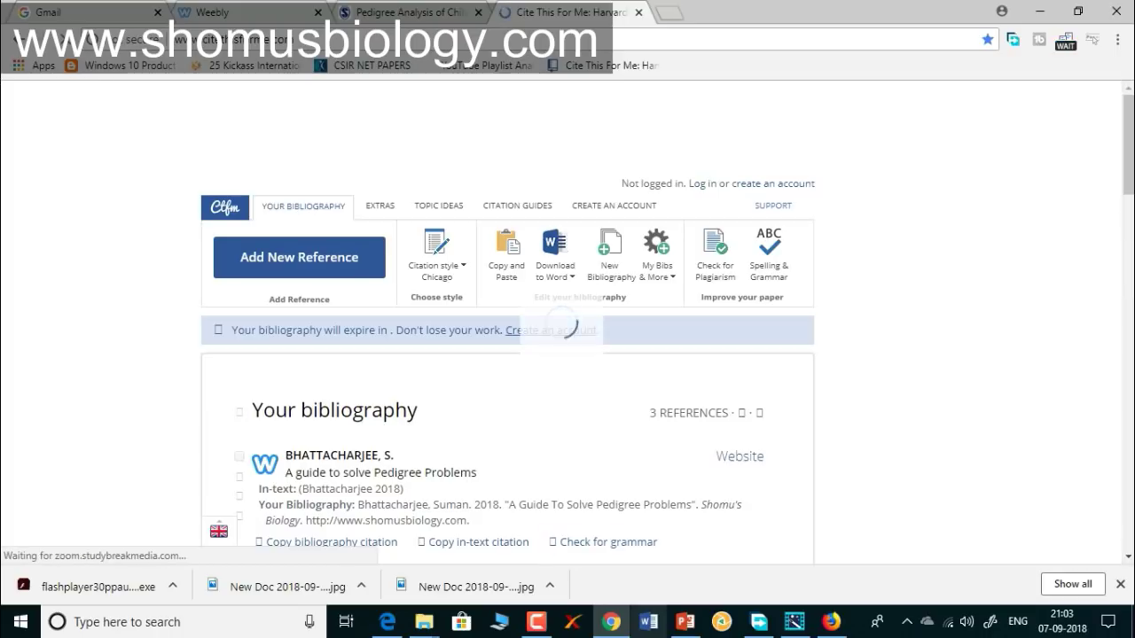
pyautogui.click(647, 621)
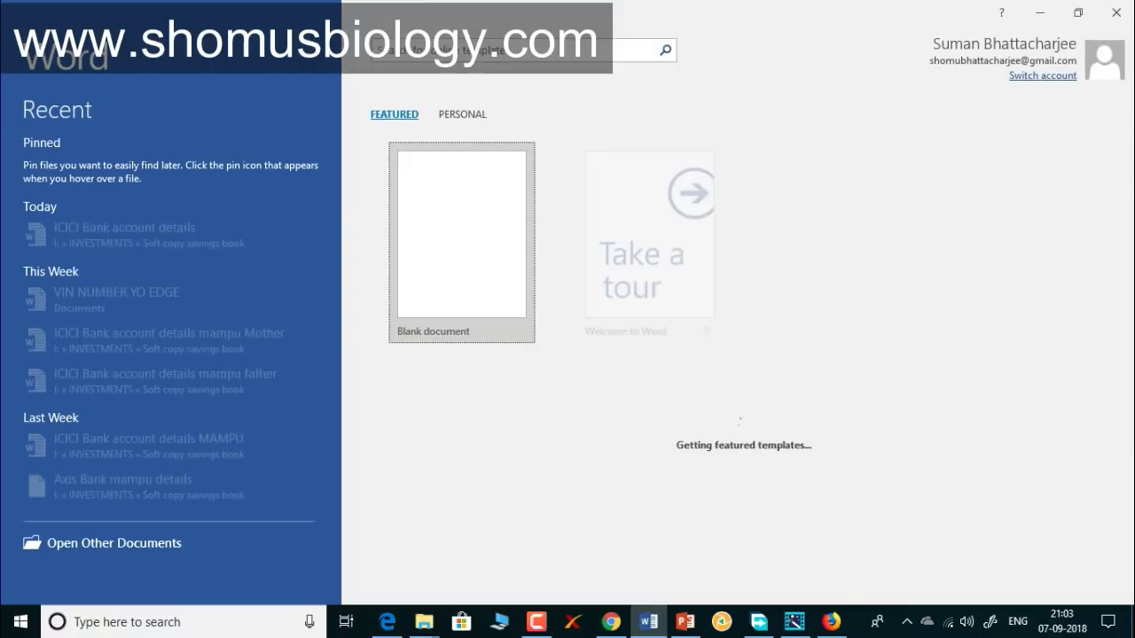
pyautogui.click(460, 242)
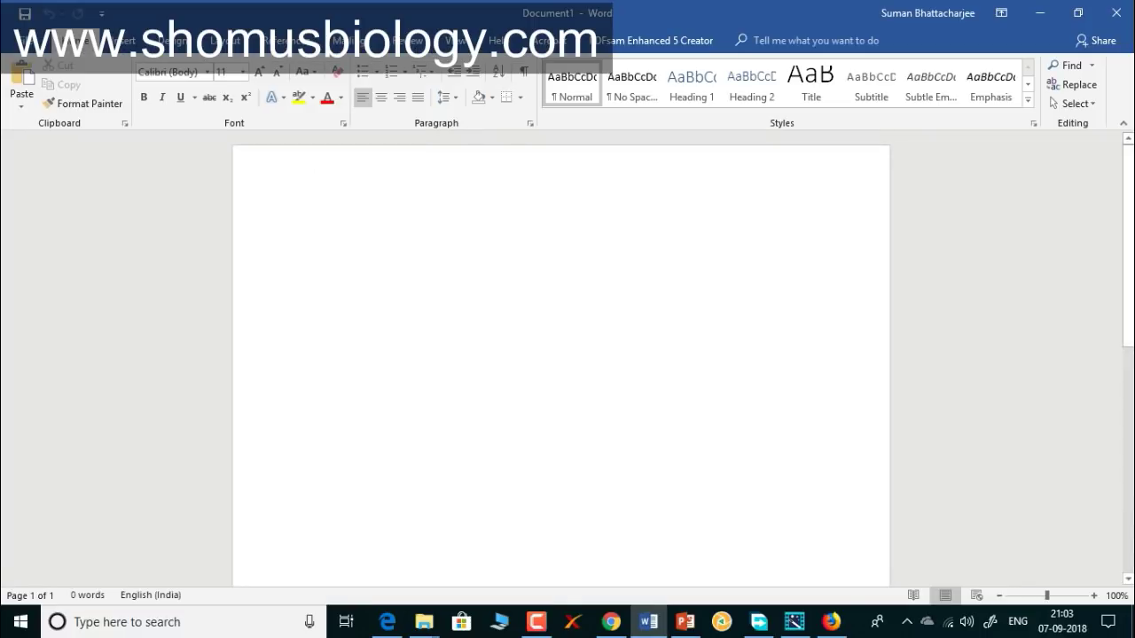
pyautogui.write('Lewis, Barbara A. 1992. "Pedigree Analysis Of Children With Phonology Disorders". Journal Of Learning Disabilities 25 (9): 586-597. doi:10.1177/002221949202500908.')
pyautogui.press('Return')
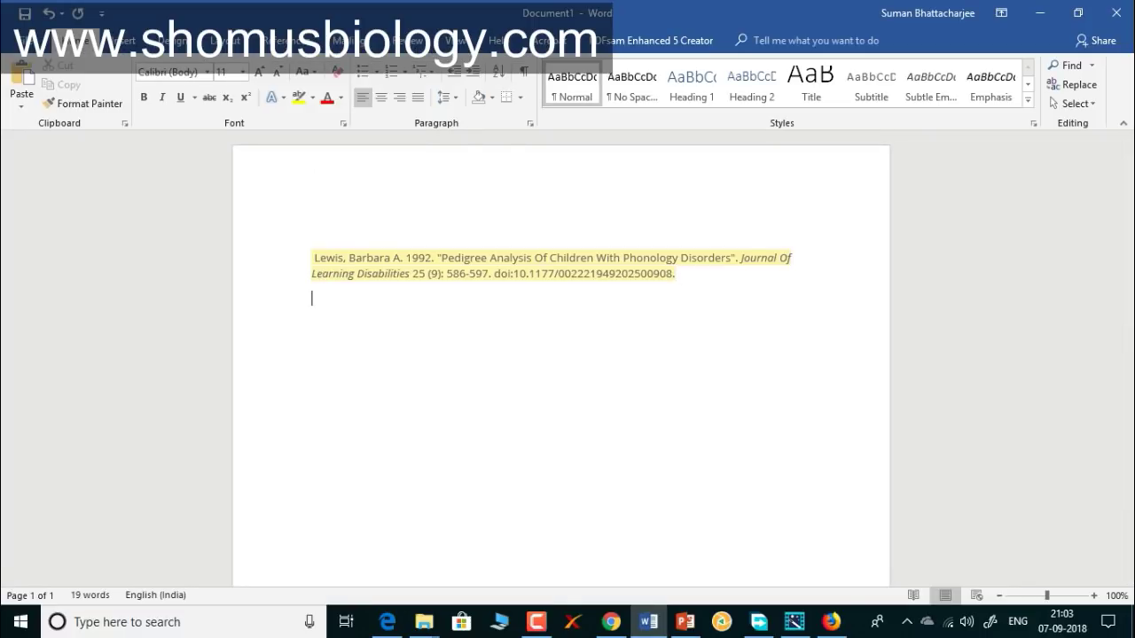
pyautogui.press('BackSpace')
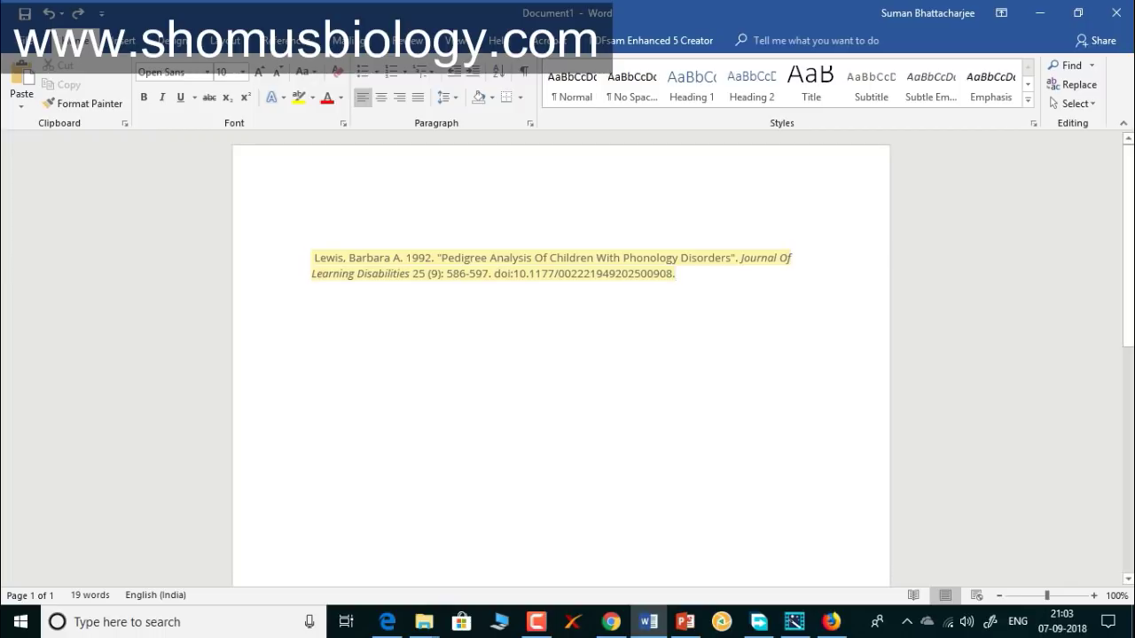
pyautogui.hotkey('ctrl', 'z')
# Paste the copied Chicago reference into the blank document with merged formatting and start a new paragraph below it
pyautogui.rightClick(372, 255)
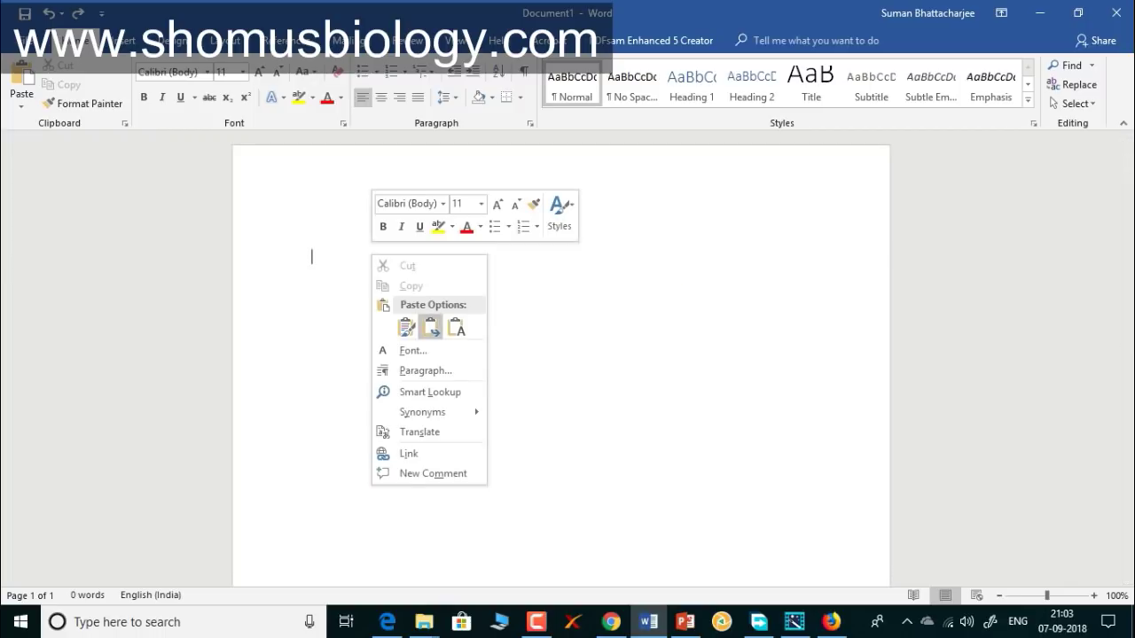
pyautogui.click(430, 327)
pyautogui.press('Return')
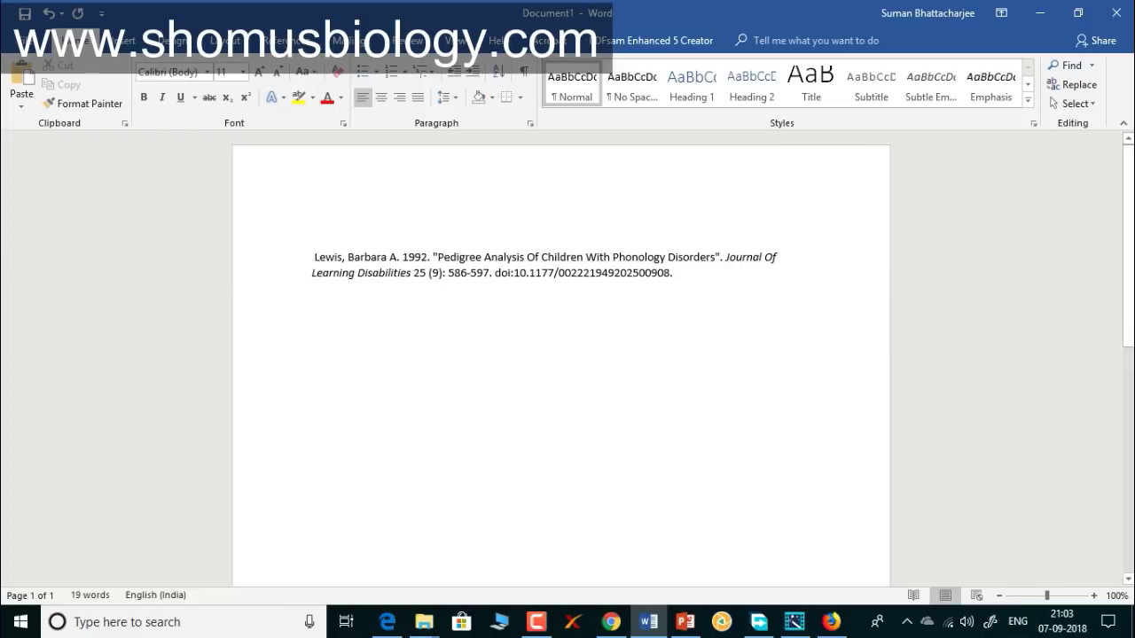
# Switch back to Chrome and change the bibliography's citation style to Vancouver
pyautogui.click(611, 621)
pyautogui.click(436, 261)
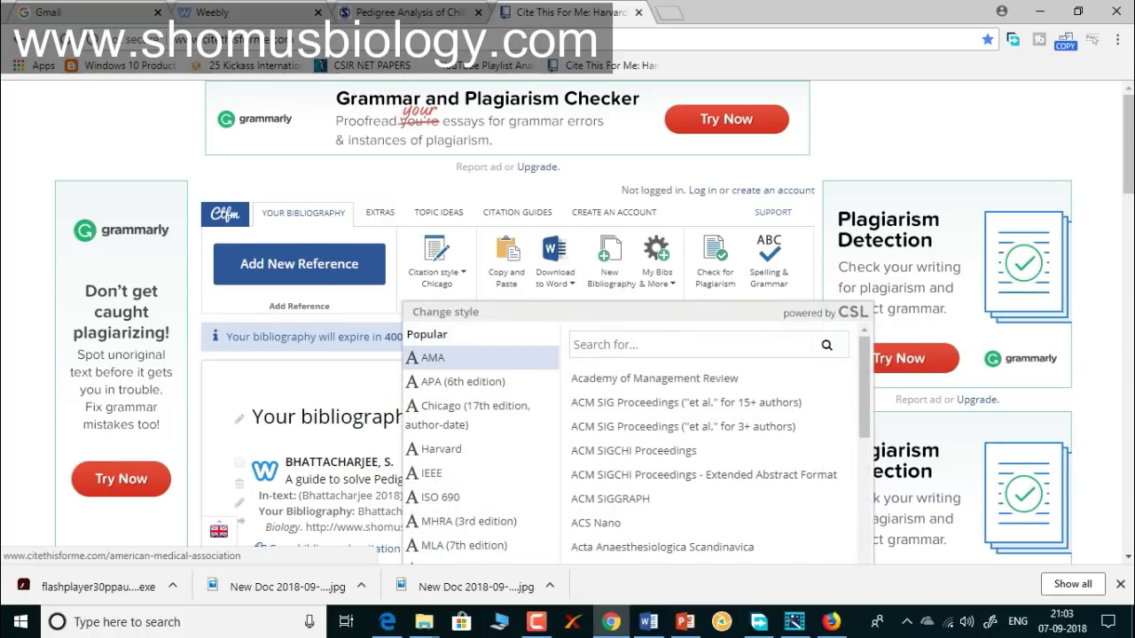
pyautogui.scroll(-2, 479, 373)
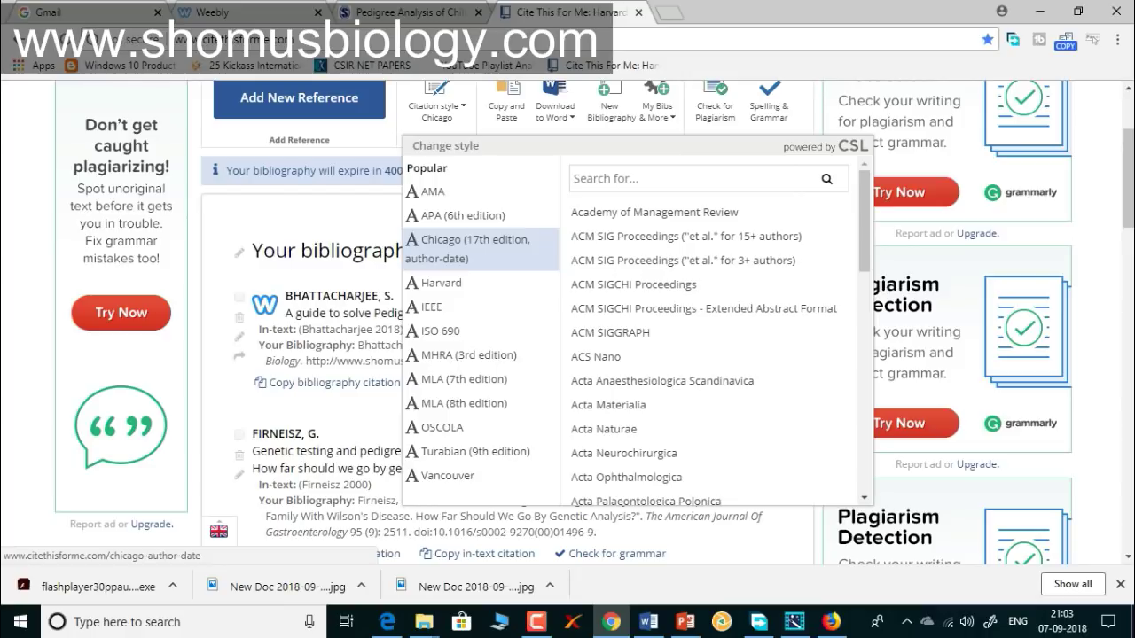
pyautogui.click(448, 475)
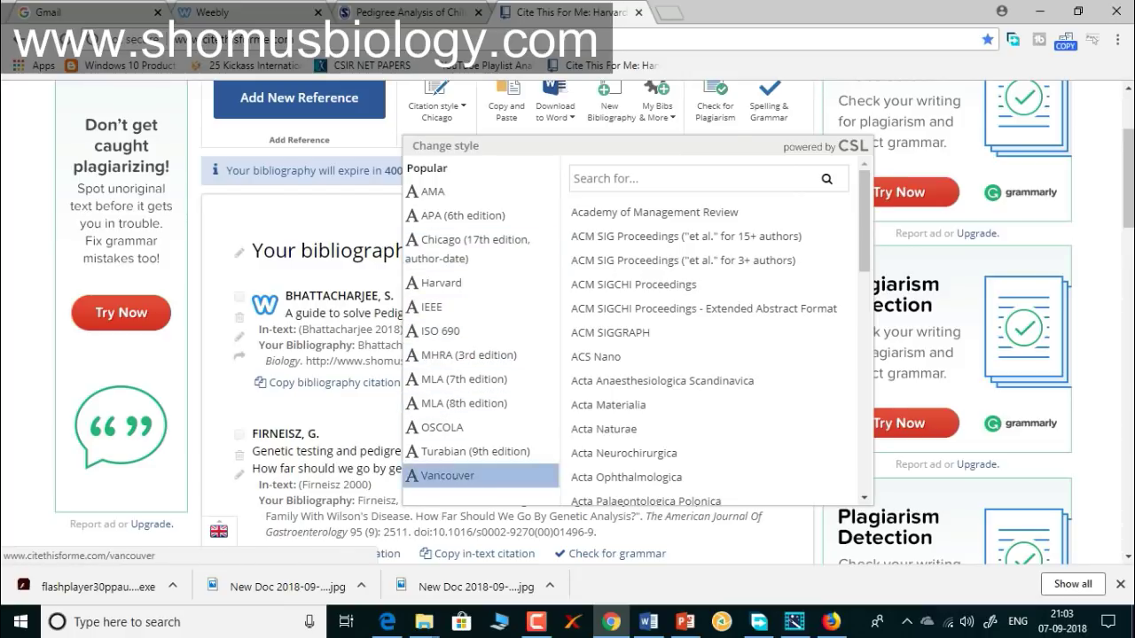
# Select the "Pedigree Analysis of Children with Phonology Disorders" reference and copy its Vancouver bibliography citation
pyautogui.scroll(-4, 567, 319)
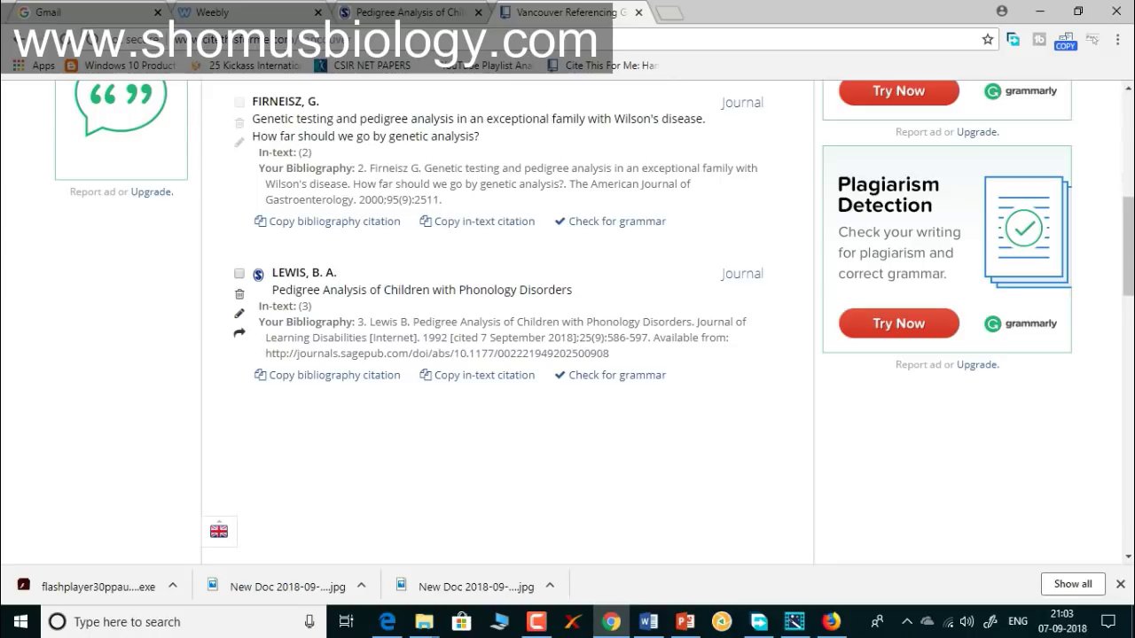
pyautogui.click(238, 273)
pyautogui.scroll(5, 505, 321)
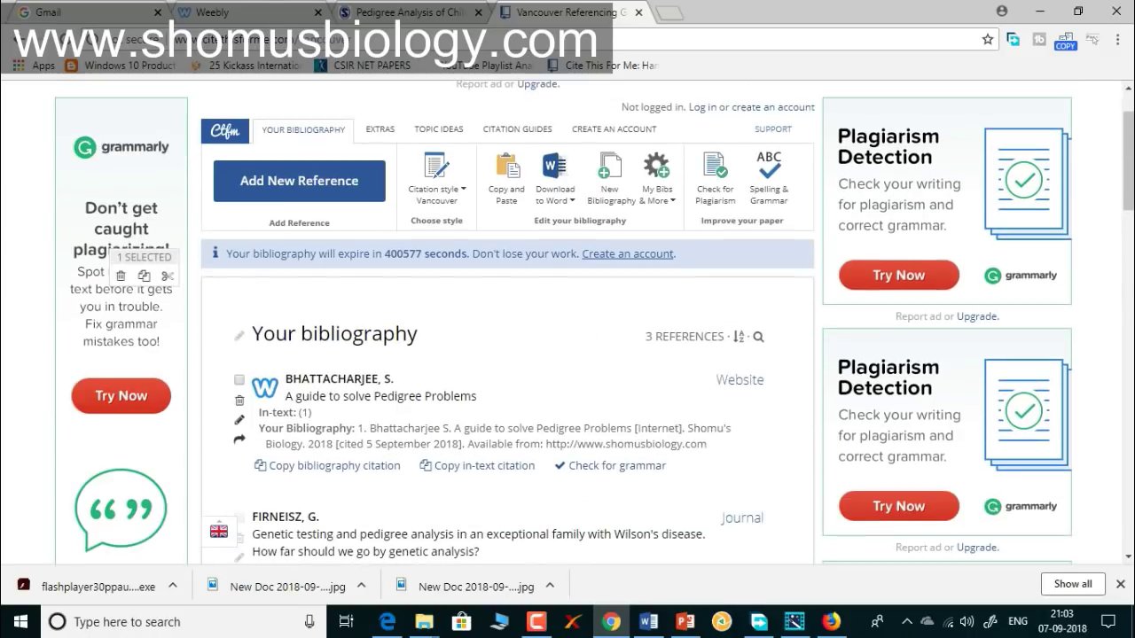
pyautogui.scroll(-5, 437, 182)
pyautogui.moveTo(610, 353); pyautogui.dragTo(373, 322)
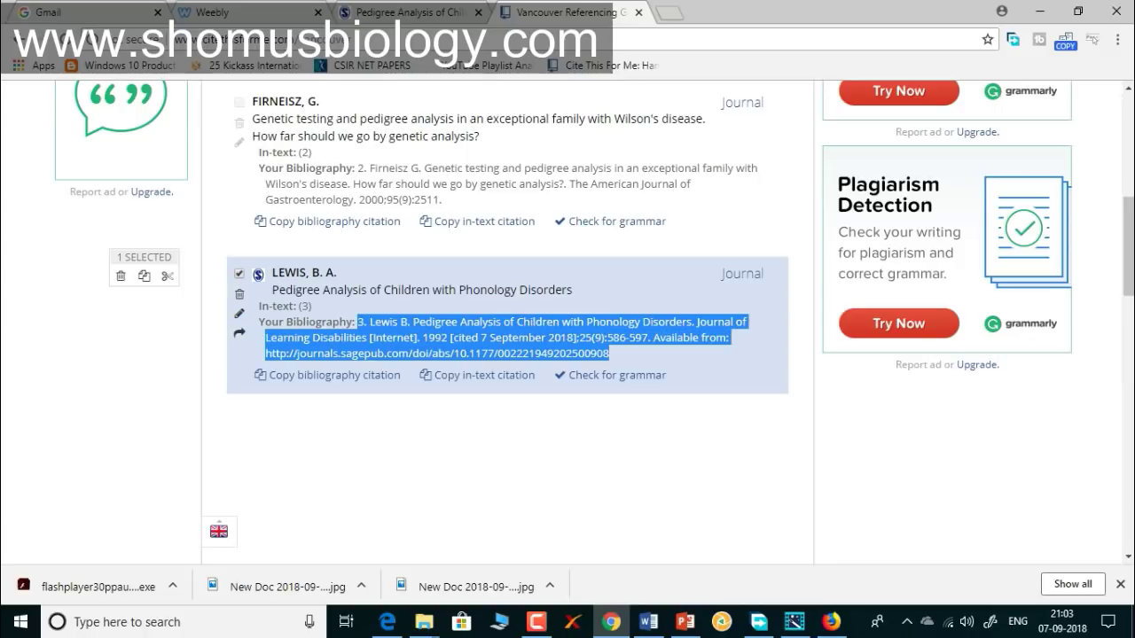
pyautogui.hotkey('ctrl', 'c')
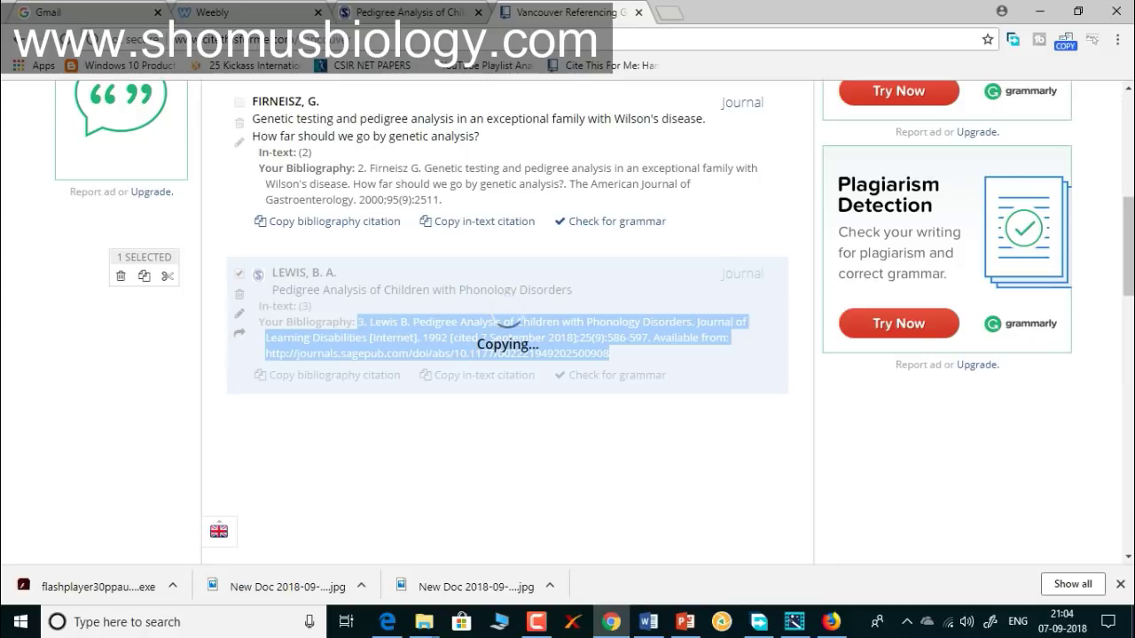
# Paste the Vancouver citation below the Chicago one in Word with merged formatting, and remove its leading number 3
pyautogui.hotkey('alt', 'Tab')
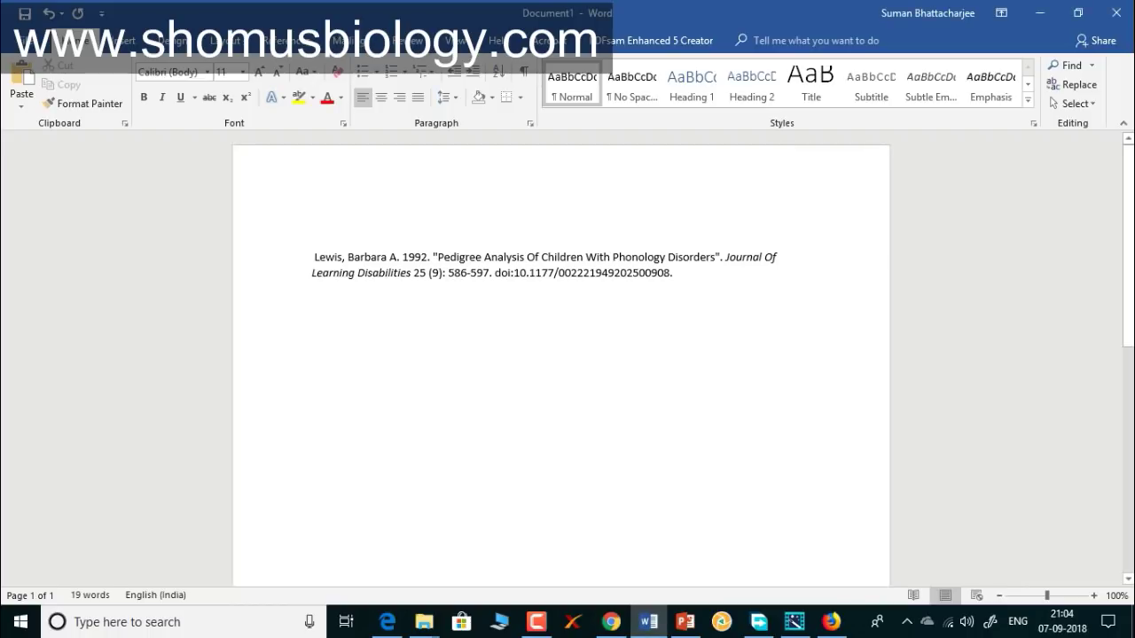
pyautogui.hotkey('ctrl', 'v')
pyautogui.hotkey('ctrl', 'z')
pyautogui.rightClick(484, 317)
pyautogui.click(543, 388)
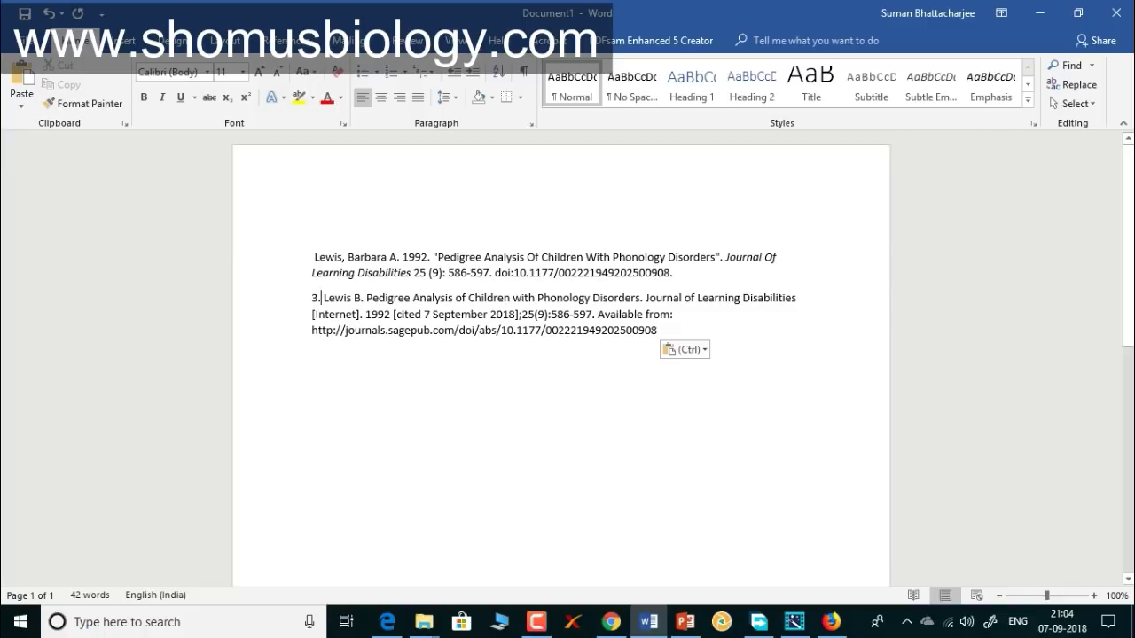
pyautogui.press('Delete')
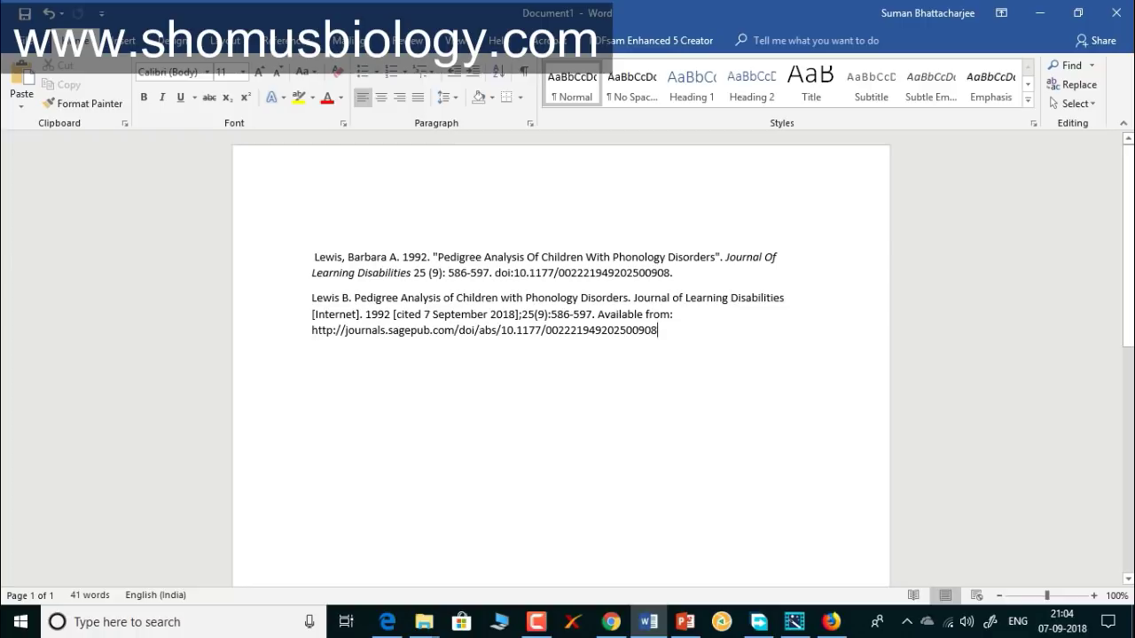
pyautogui.press('Return')
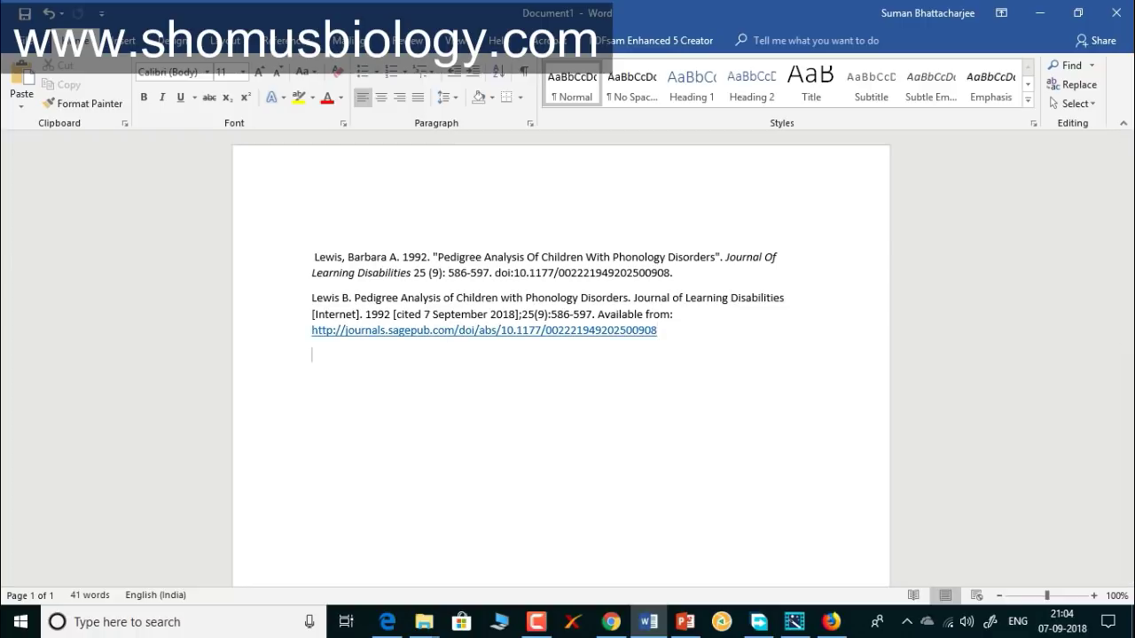
# Return to Chrome, select the phonology disorders reference and change the bibliography's citation style to Harvard
pyautogui.click(611, 621)
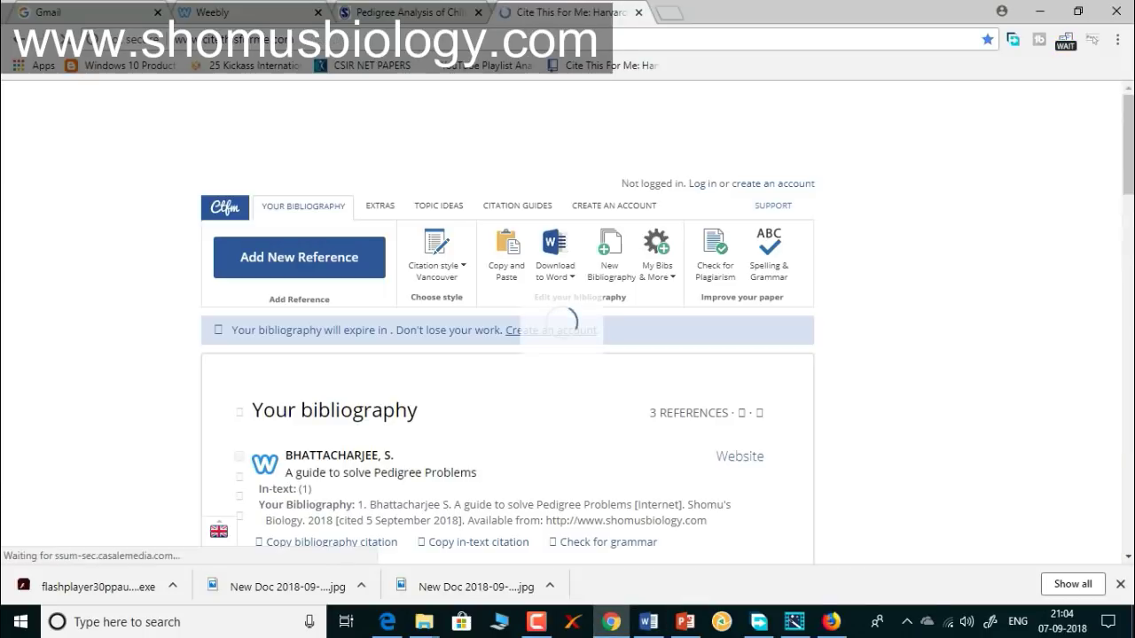
pyautogui.scroll(-5, 438, 240)
pyautogui.scroll(-3, 292, 222)
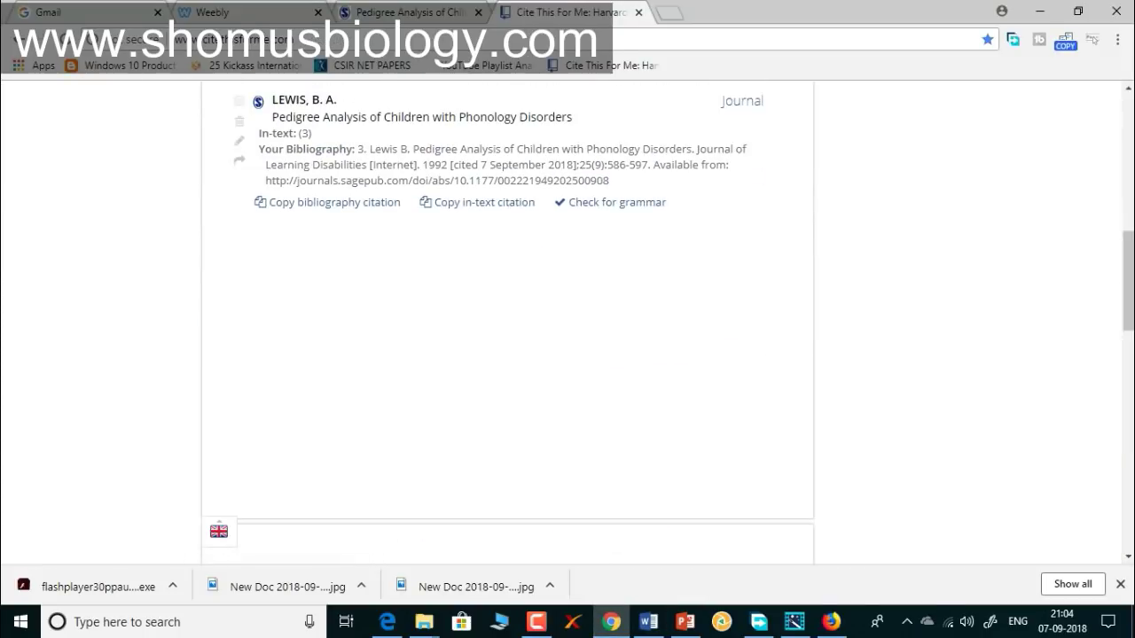
pyautogui.scroll(2, 292, 222)
pyautogui.click(438, 301)
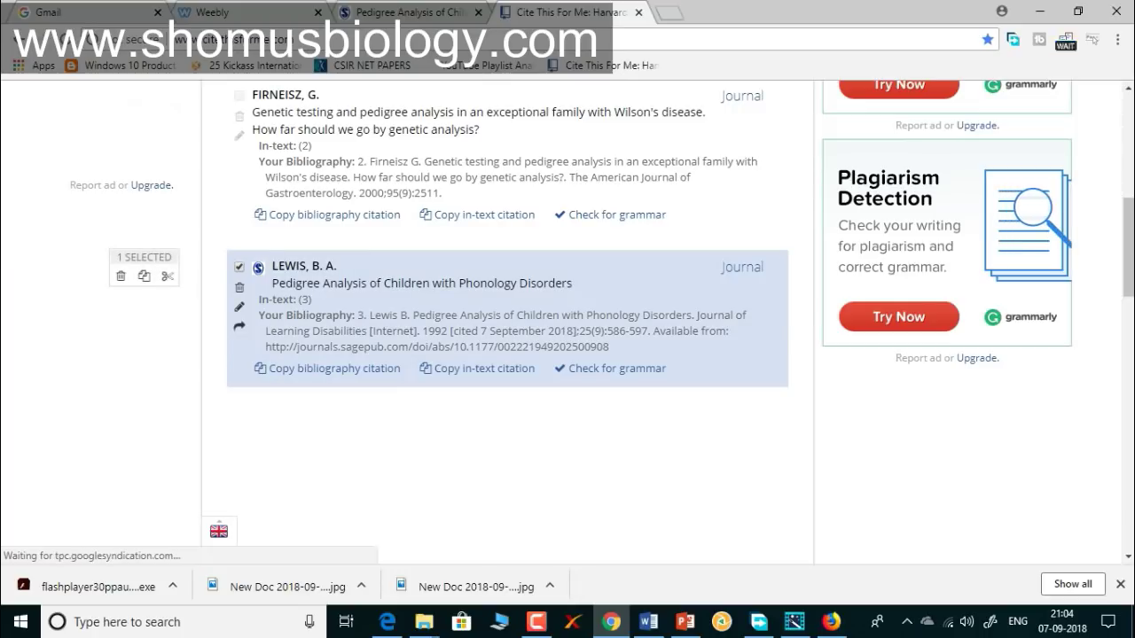
pyautogui.scroll(5, 437, 301)
pyautogui.click(436, 173)
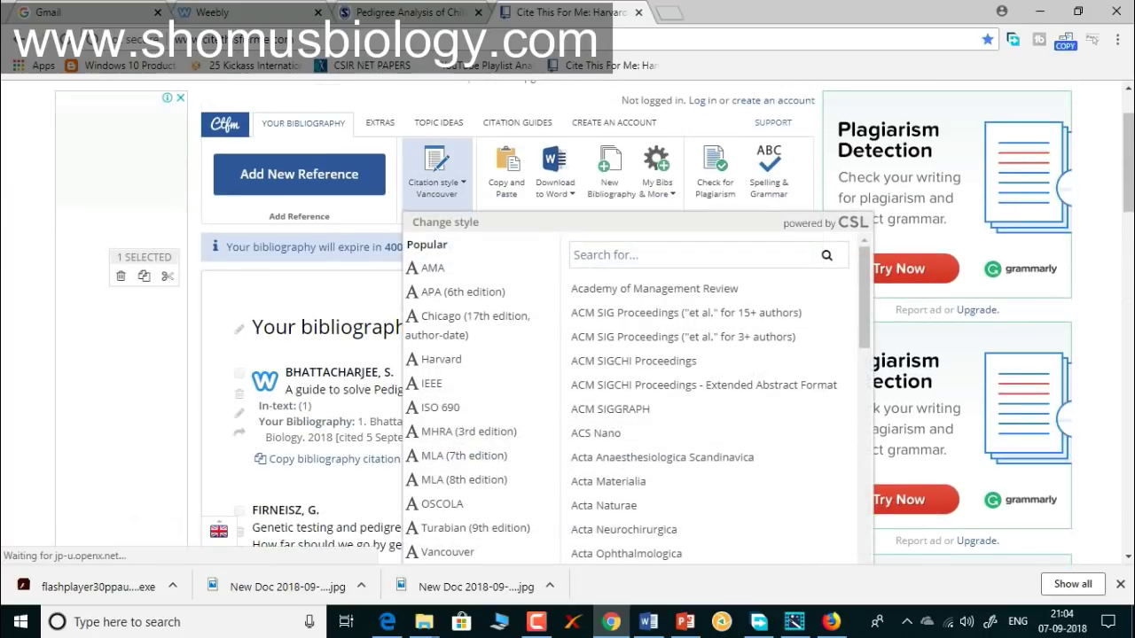
pyautogui.click(441, 359)
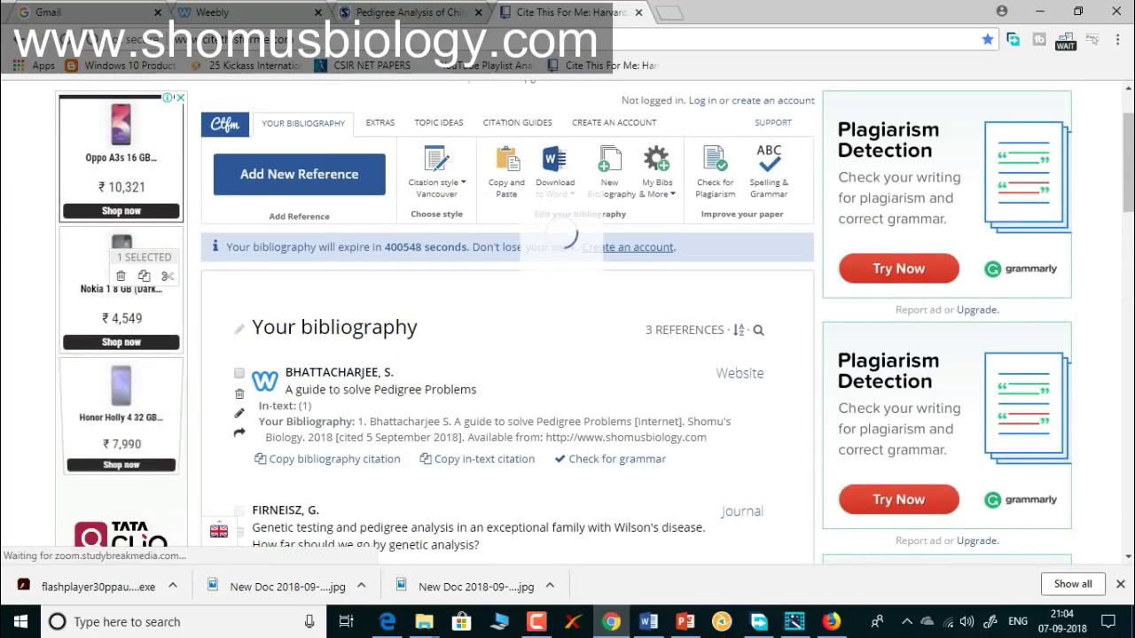
# Copy the in-text and bibliography lines of the Harvard phonology disorders citation and paste them below the Vancouver reference in Word
pyautogui.scroll(-4, 441, 359)
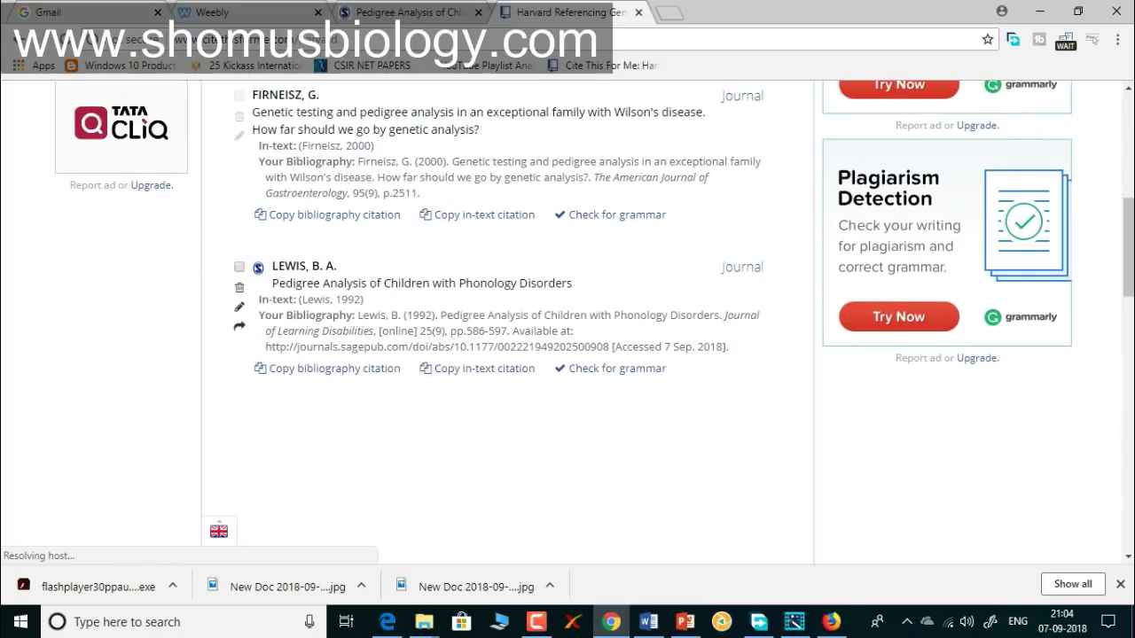
pyautogui.moveTo(728, 347); pyautogui.dragTo(355, 314)
pyautogui.hotkey('ctrl', 'c')
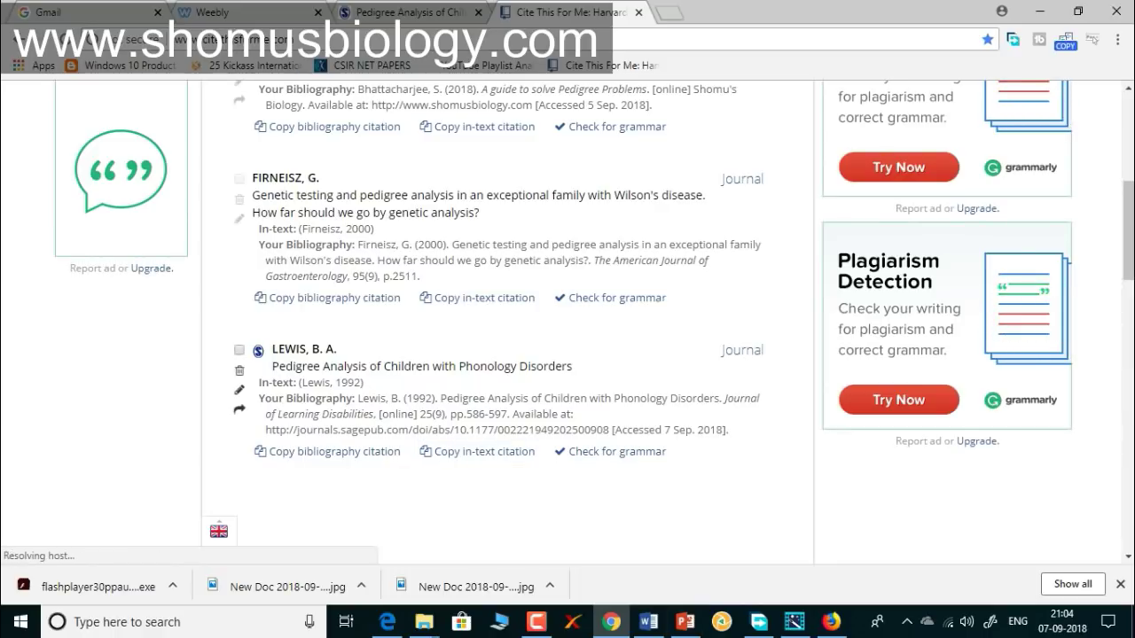
pyautogui.moveTo(728, 430); pyautogui.dragTo(257, 382)
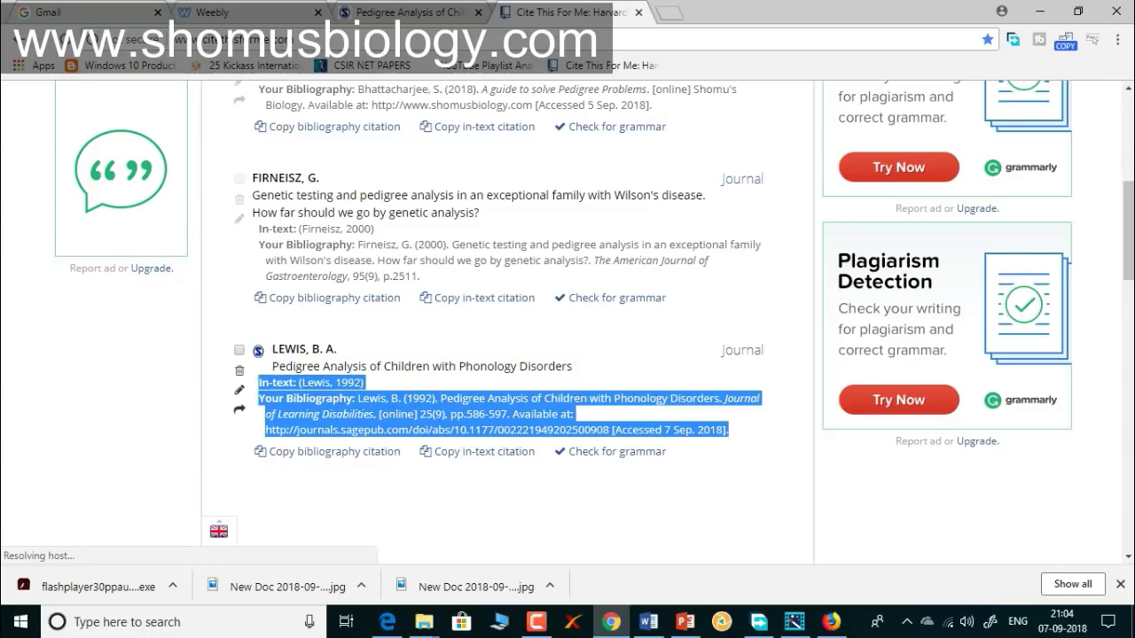
pyautogui.hotkey('ctrl', 'c')
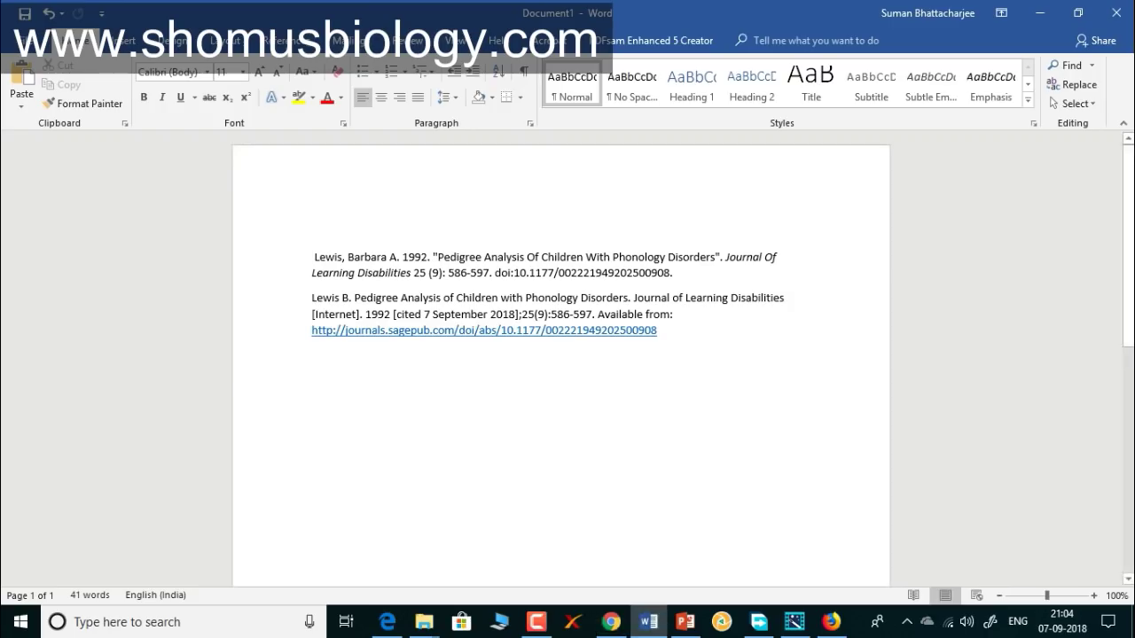
pyautogui.hotkey('ctrl', 'v')
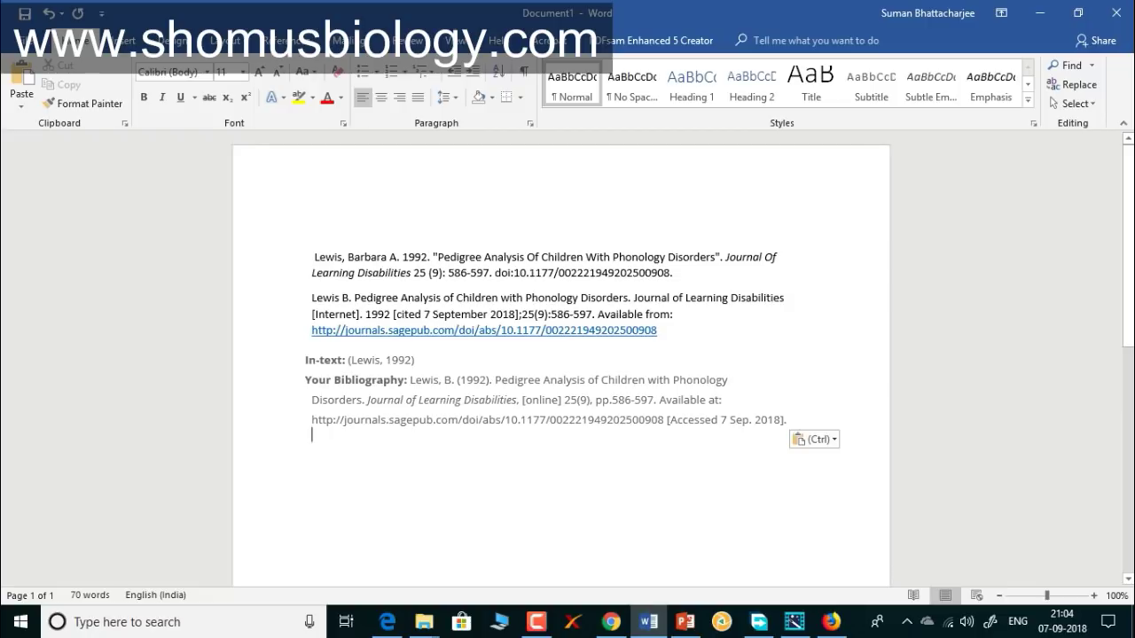
# Go back to Chrome, select the phonology disorders reference and change the bibliography's citation style to APA (6th edition)
pyautogui.click(610, 621)
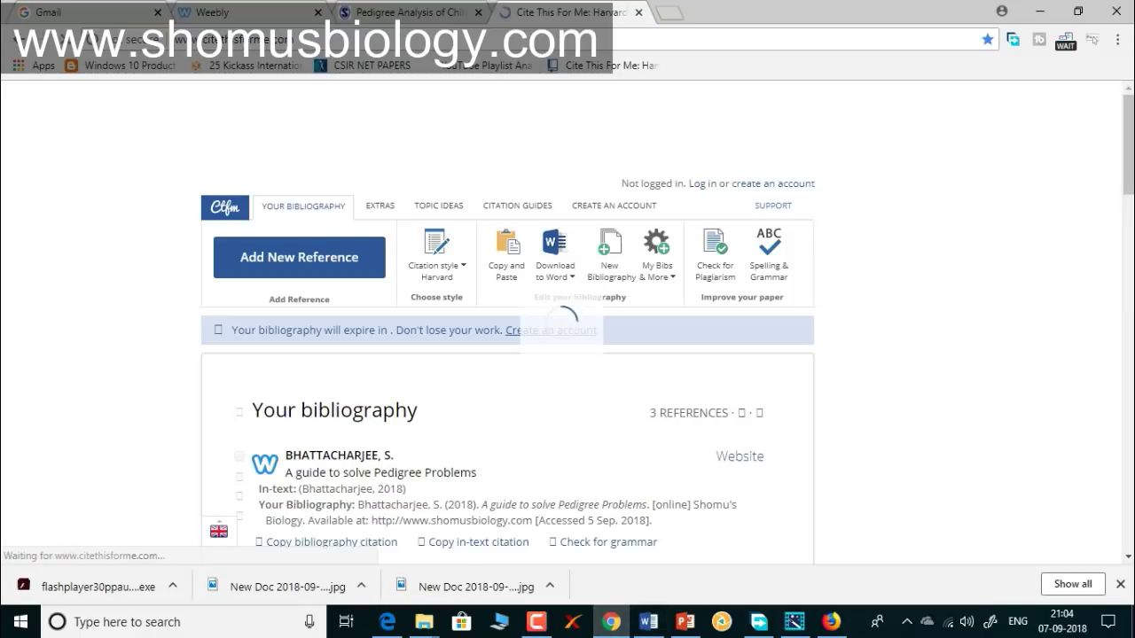
pyautogui.scroll(-5, 507, 354)
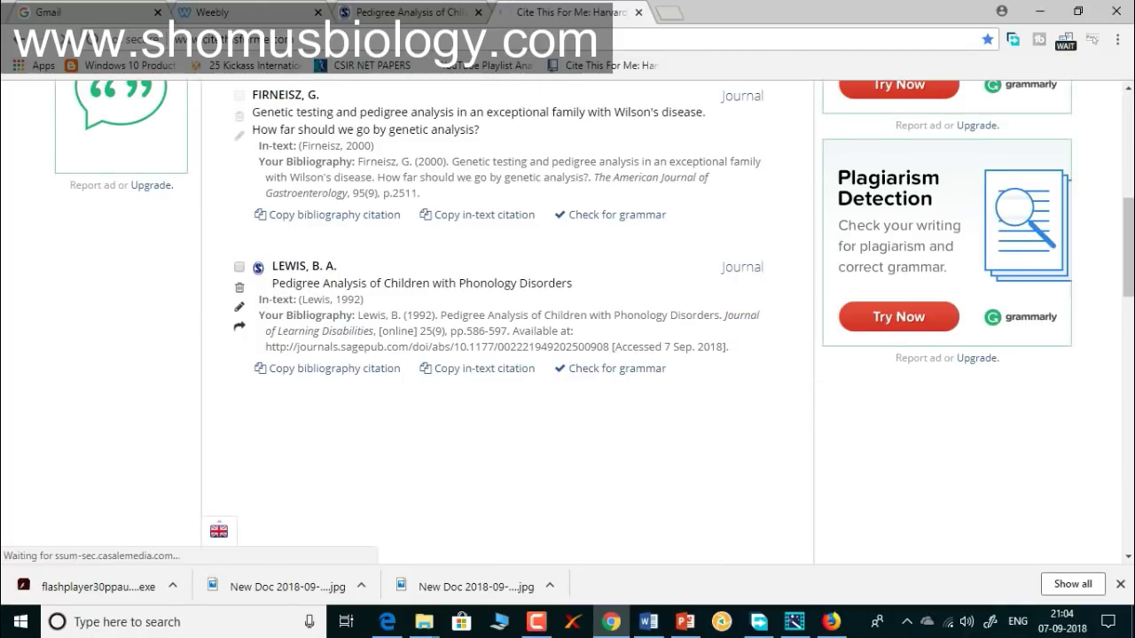
pyautogui.click(238, 267)
pyautogui.scroll(5, 507, 355)
pyautogui.click(437, 173)
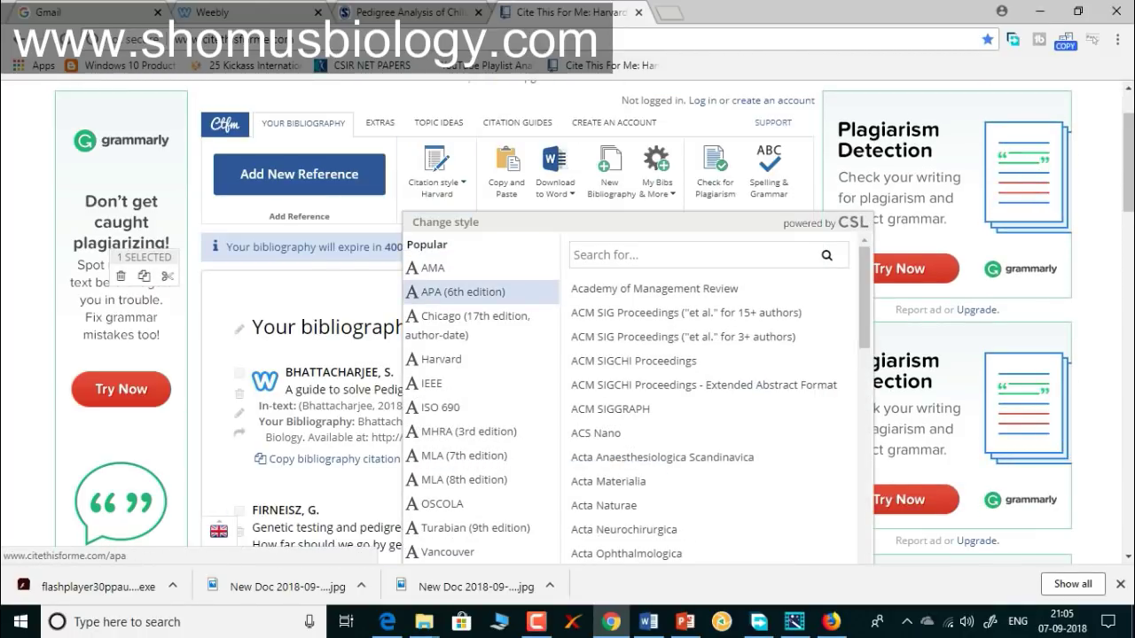
pyautogui.click(447, 288)
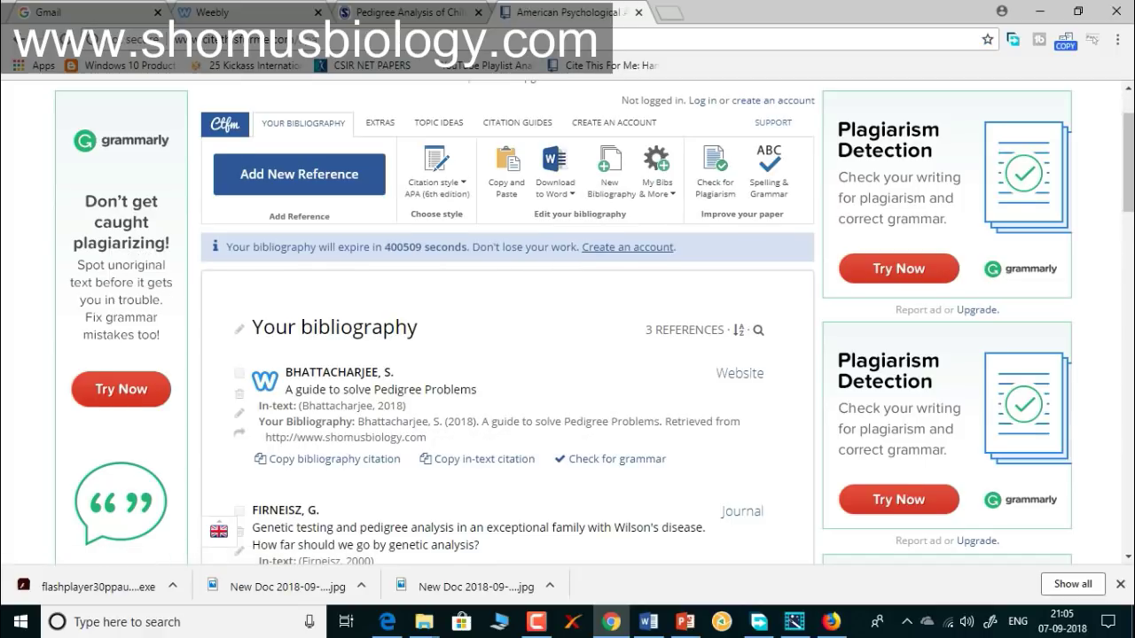
# Copy the APA bibliography citation of "Pedigree Analysis of Children with Phonology Disorders"
pyautogui.scroll(-4, 478, 299)
pyautogui.moveTo(633, 414); pyautogui.dragTo(357, 398)
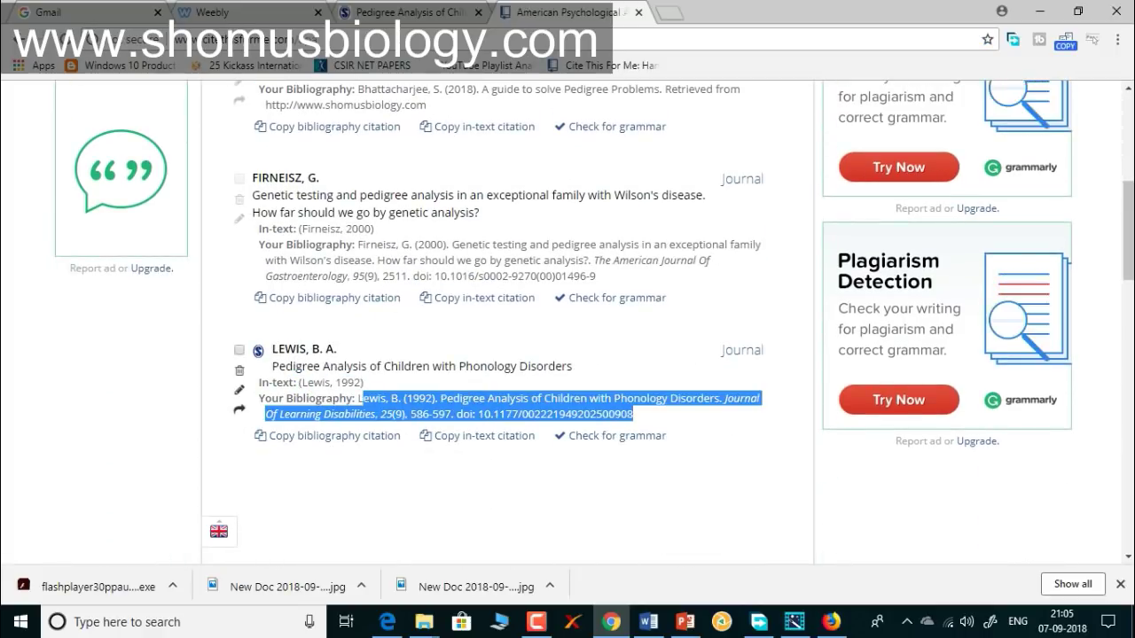
pyautogui.hotkey('ctrl', 'c')
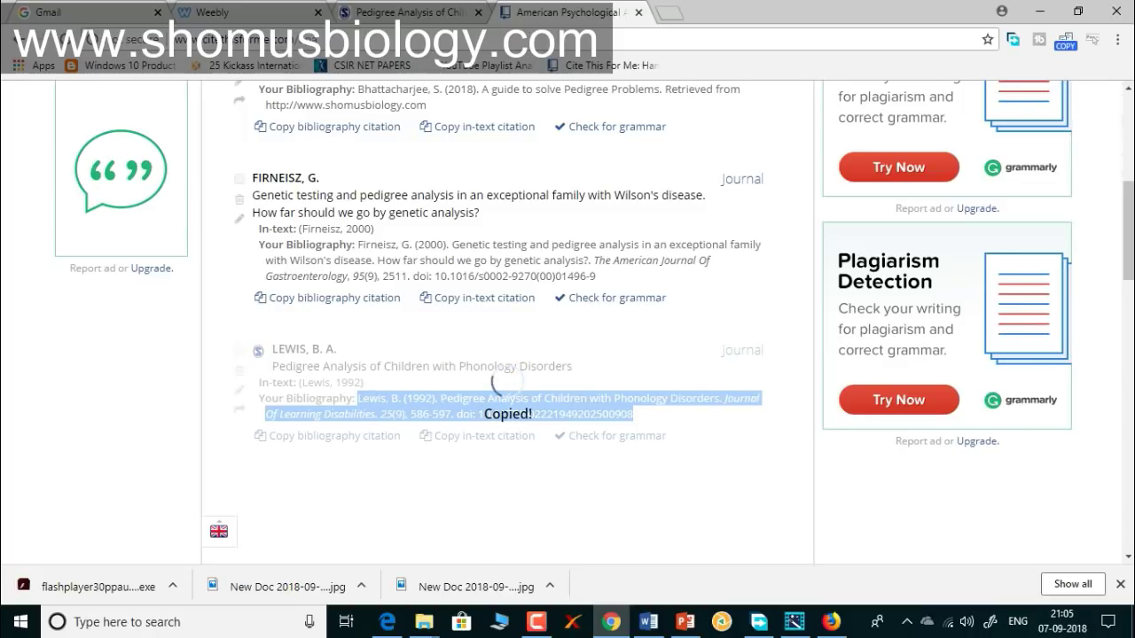
# Switch to Word and paste the APA citation on the empty line below the Harvard reference
pyautogui.click(648, 621)
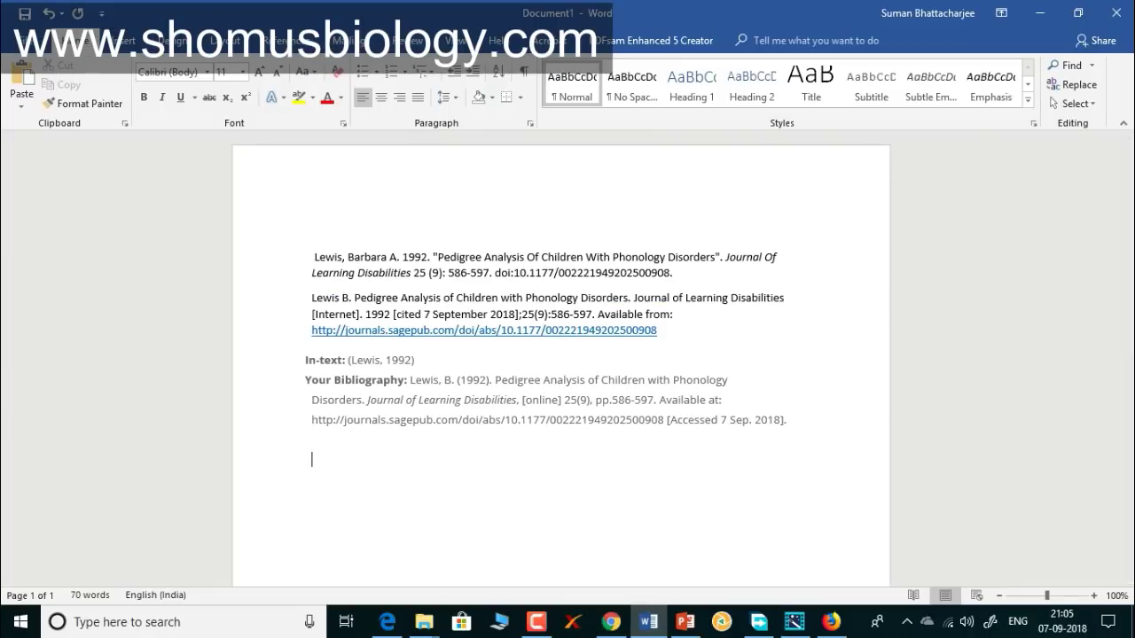
pyautogui.rightClick(572, 494)
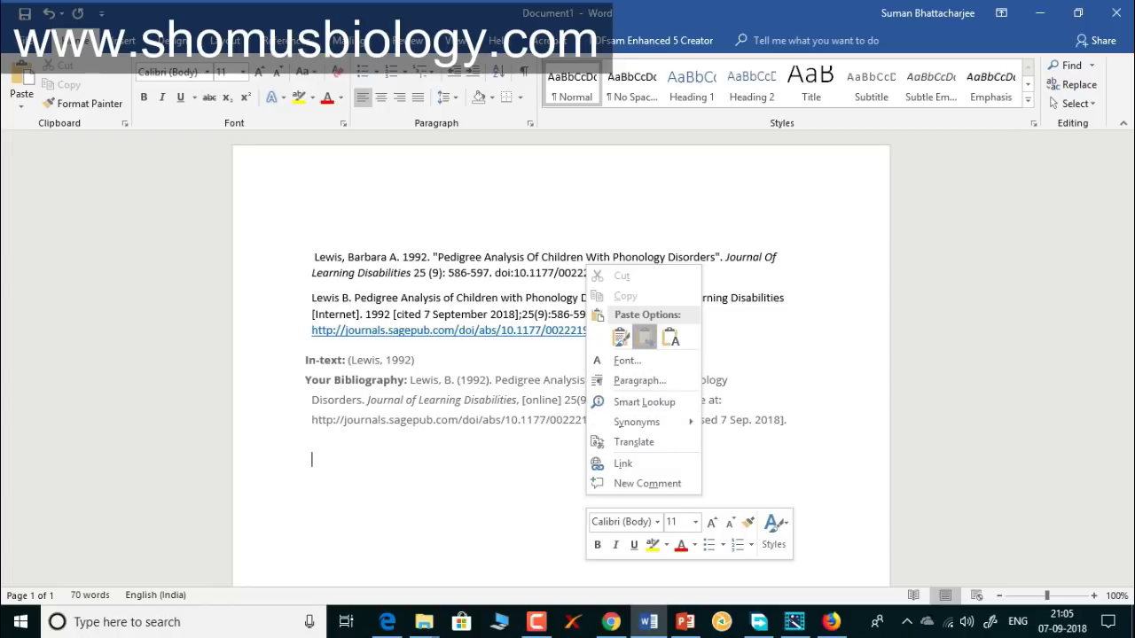
pyautogui.click(646, 335)
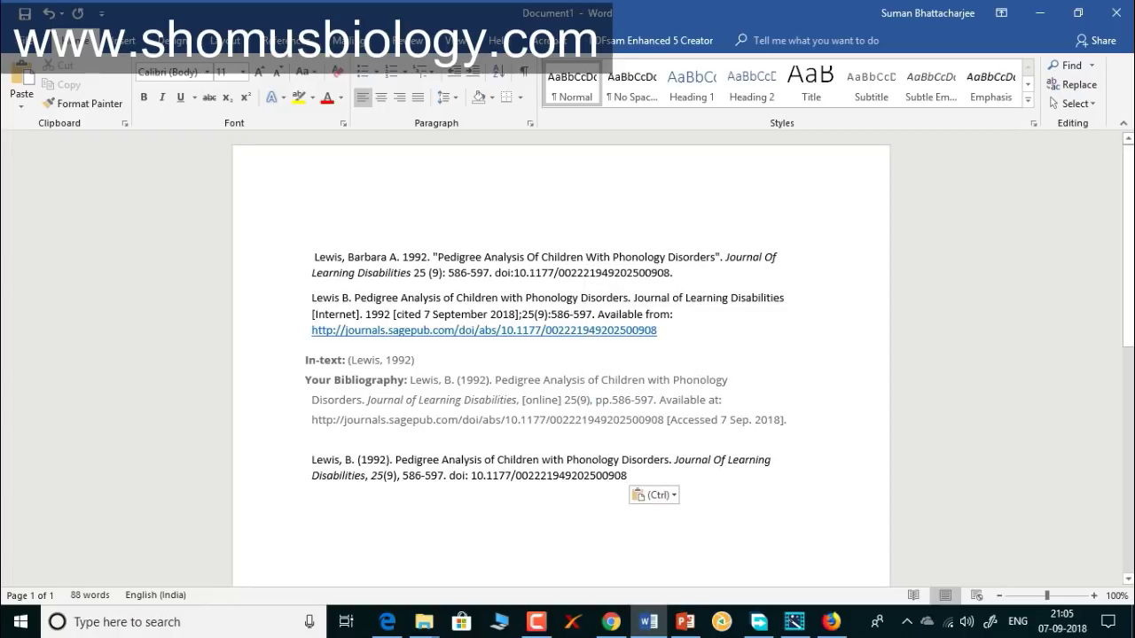
# Return to Chrome, dismiss the premium offer and delete the "A guide to solve Pedigree Problems" and Wilson's disease references from the bibliography
pyautogui.click(610, 621)
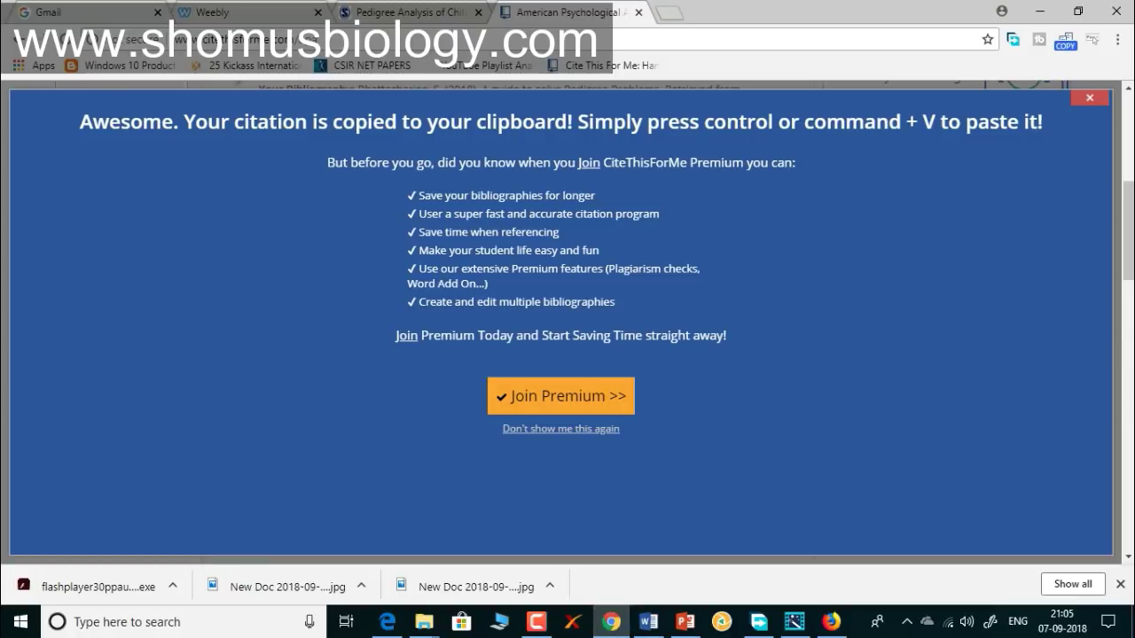
pyautogui.click(1089, 98)
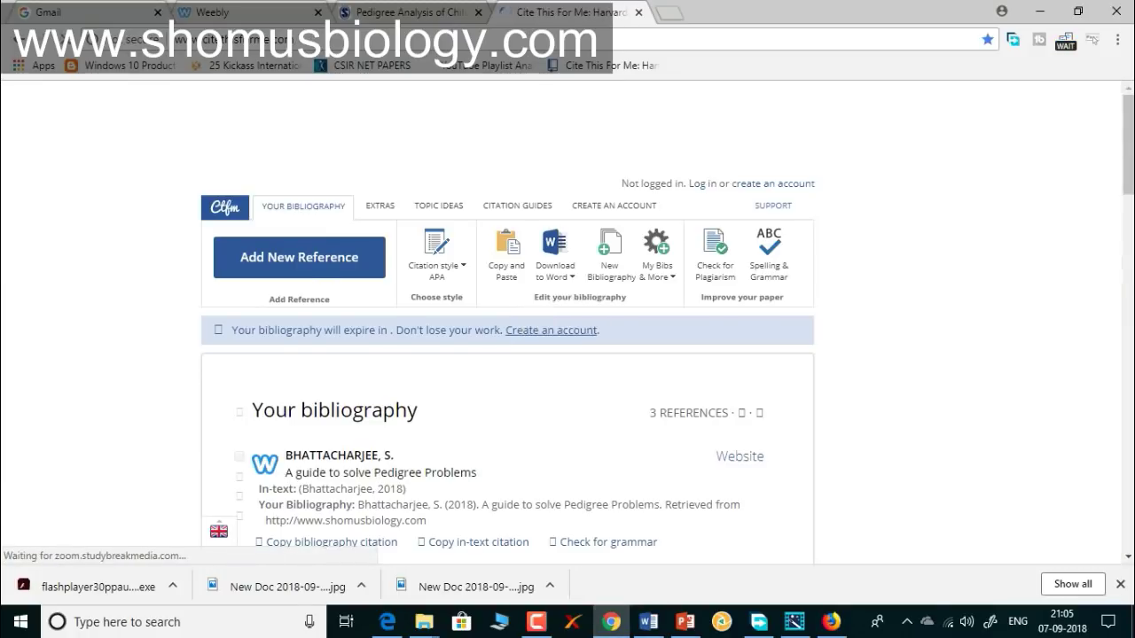
pyautogui.scroll(-7, 507, 319)
pyautogui.scroll(3, 507, 319)
pyautogui.scroll(2, 507, 320)
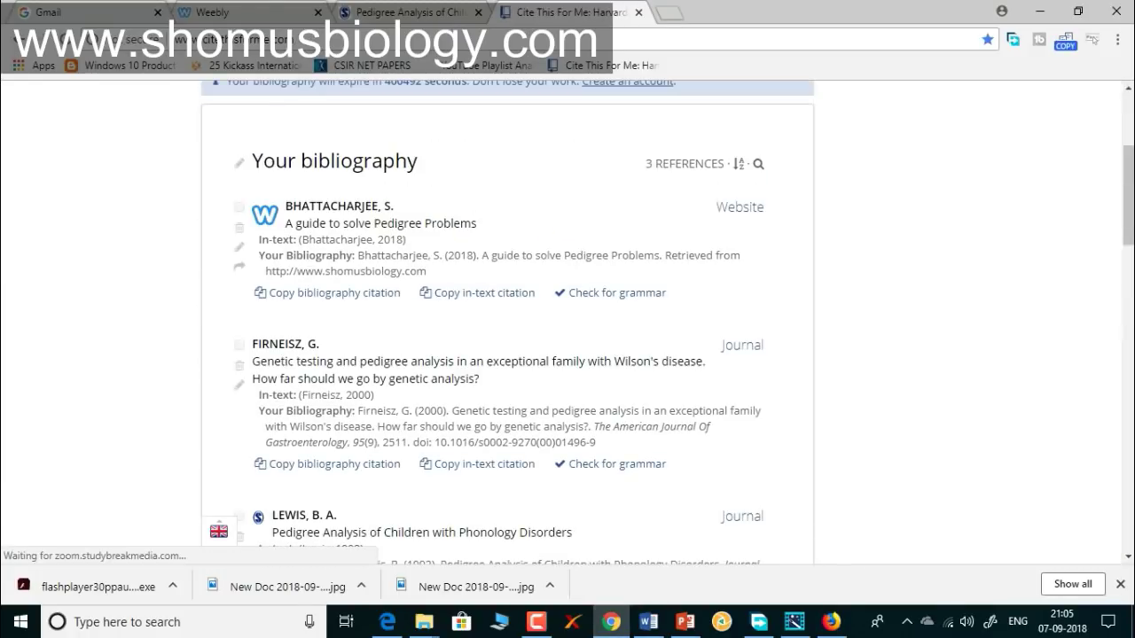
pyautogui.scroll(-2, 507, 319)
pyautogui.scroll(2, 507, 319)
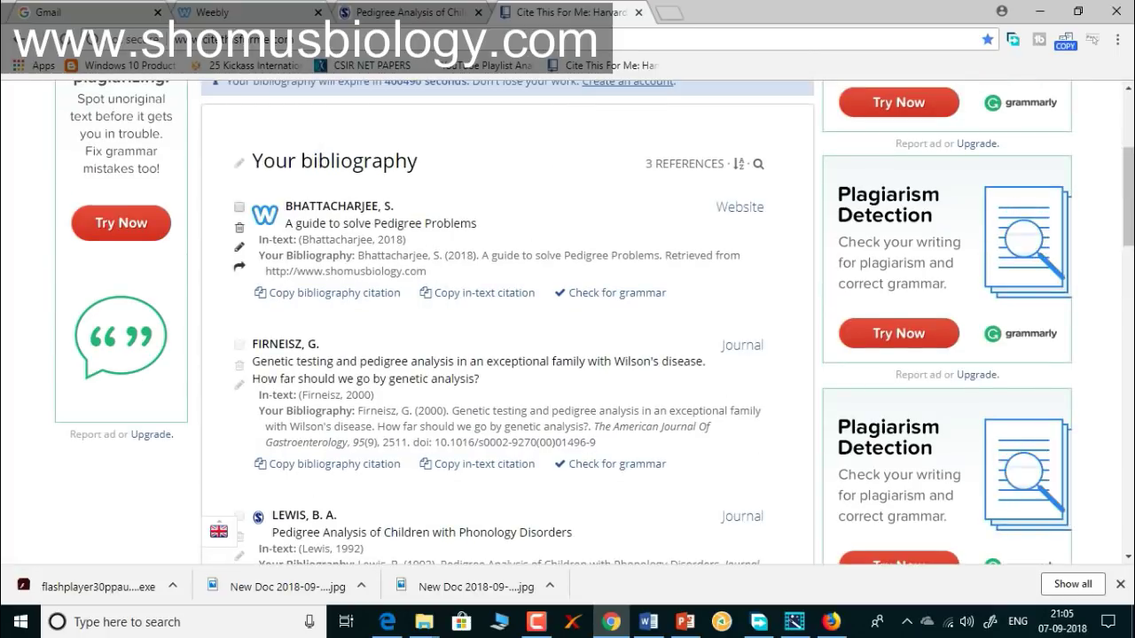
pyautogui.scroll(2, 507, 319)
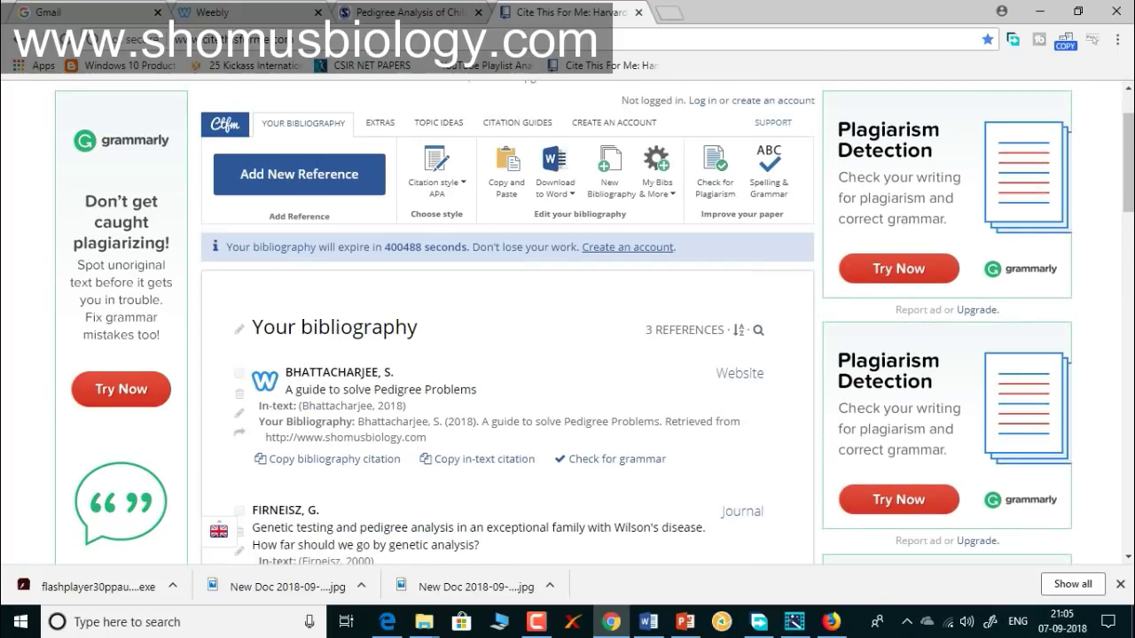
pyautogui.scroll(-3, 507, 319)
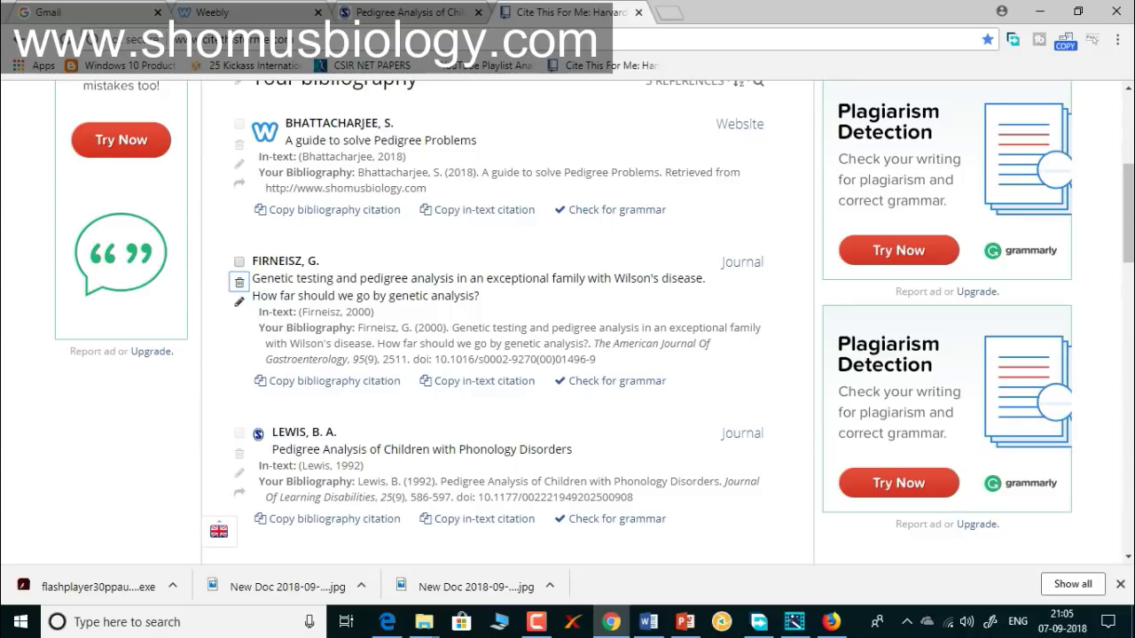
pyautogui.click(238, 144)
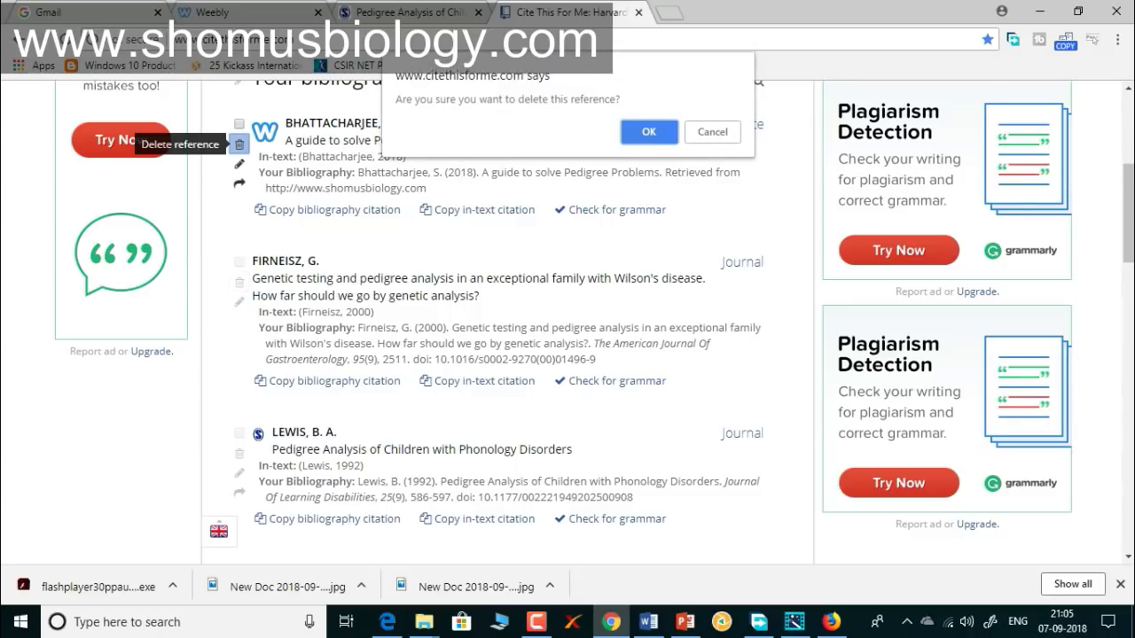
pyautogui.press('Return')
pyautogui.click(238, 143)
pyautogui.press('Return')
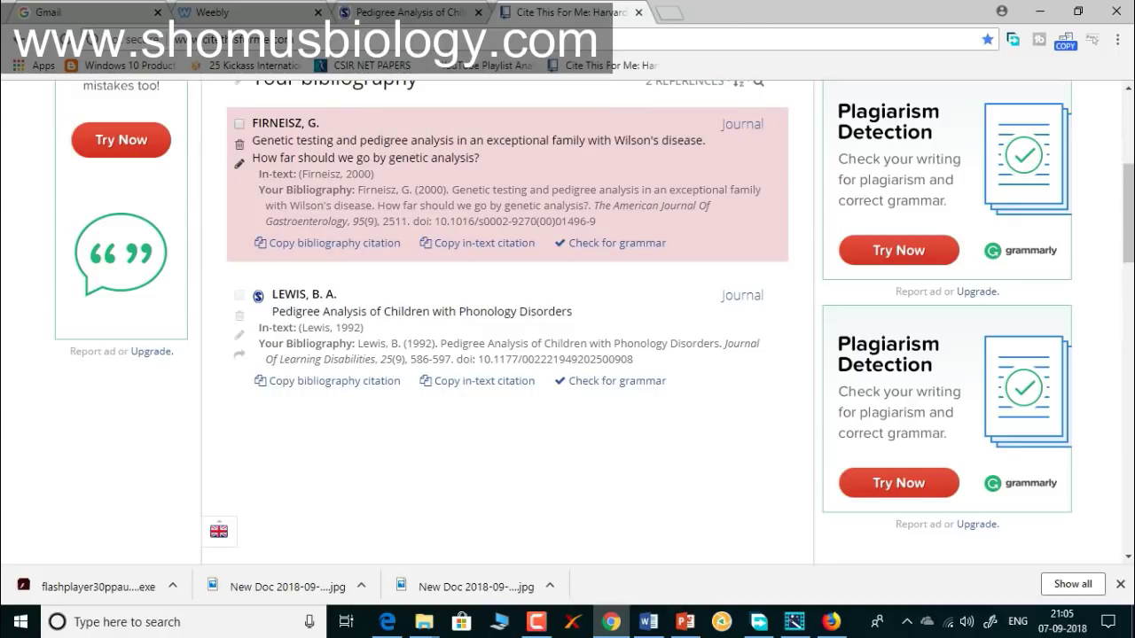
# Change the bibliography's citation style to MLA (8th edition)
pyautogui.scroll(4, 507, 322)
pyautogui.click(437, 255)
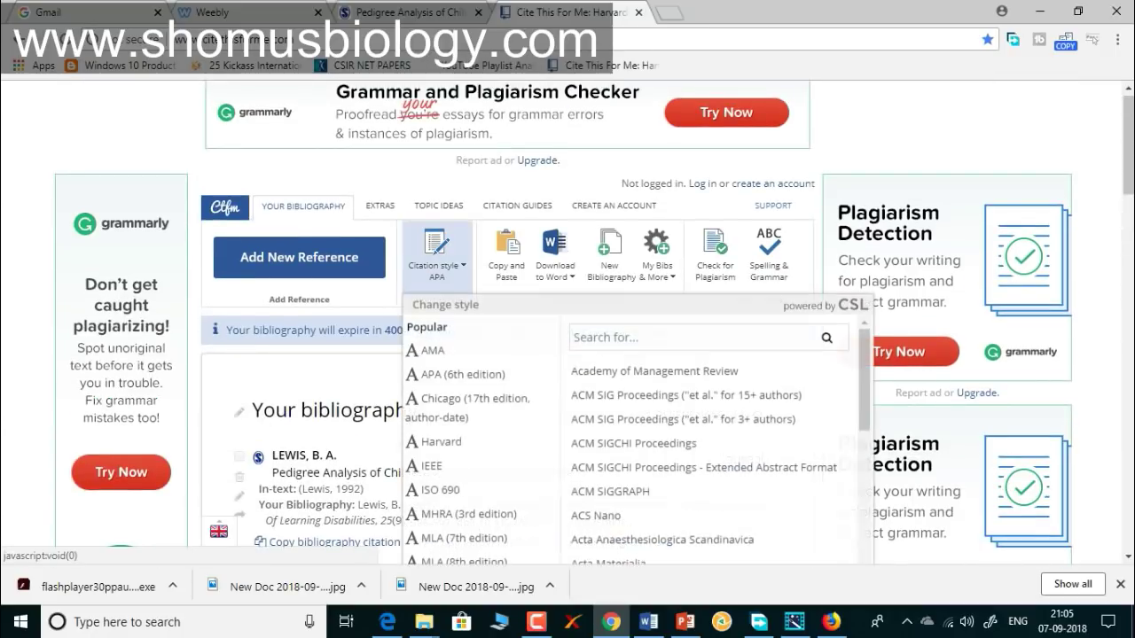
pyautogui.scroll(-1, 434, 382)
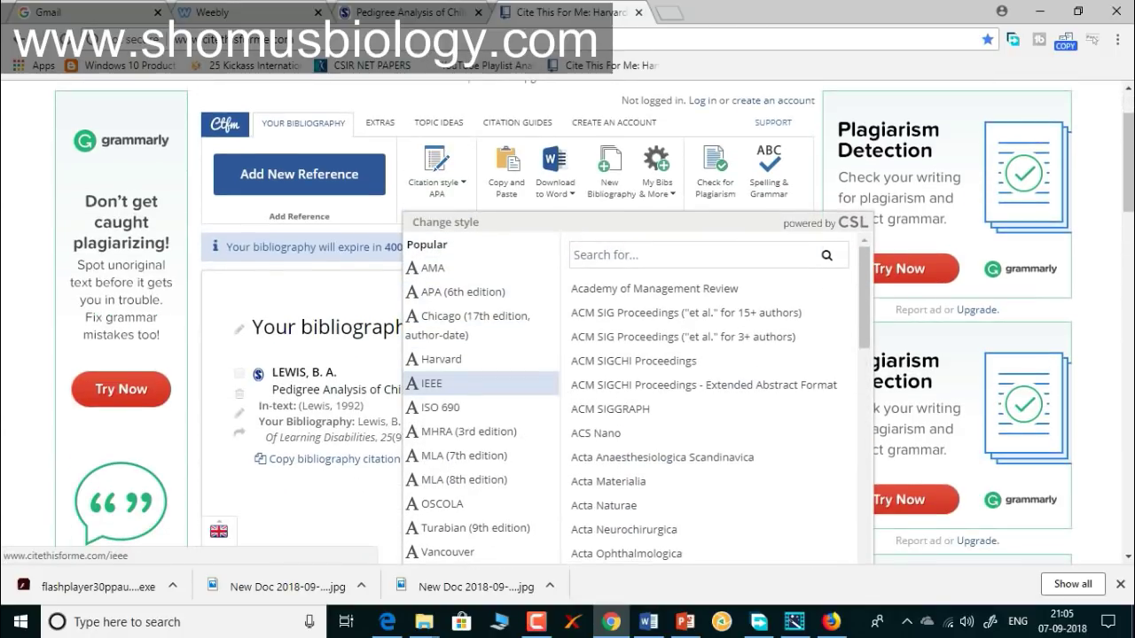
pyautogui.scroll(-2, 431, 383)
pyautogui.click(444, 316)
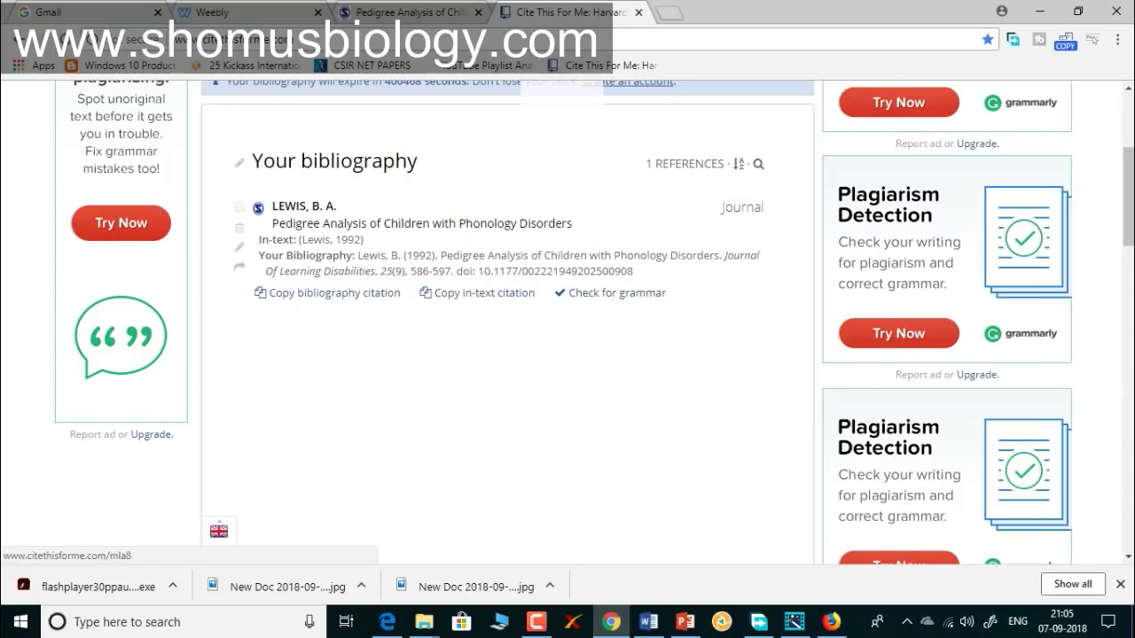
# Copy the MLA bibliography citation of the phonology disorders article and paste it below the APA reference in Word
pyautogui.moveTo(554, 287); pyautogui.dragTo(408, 255)
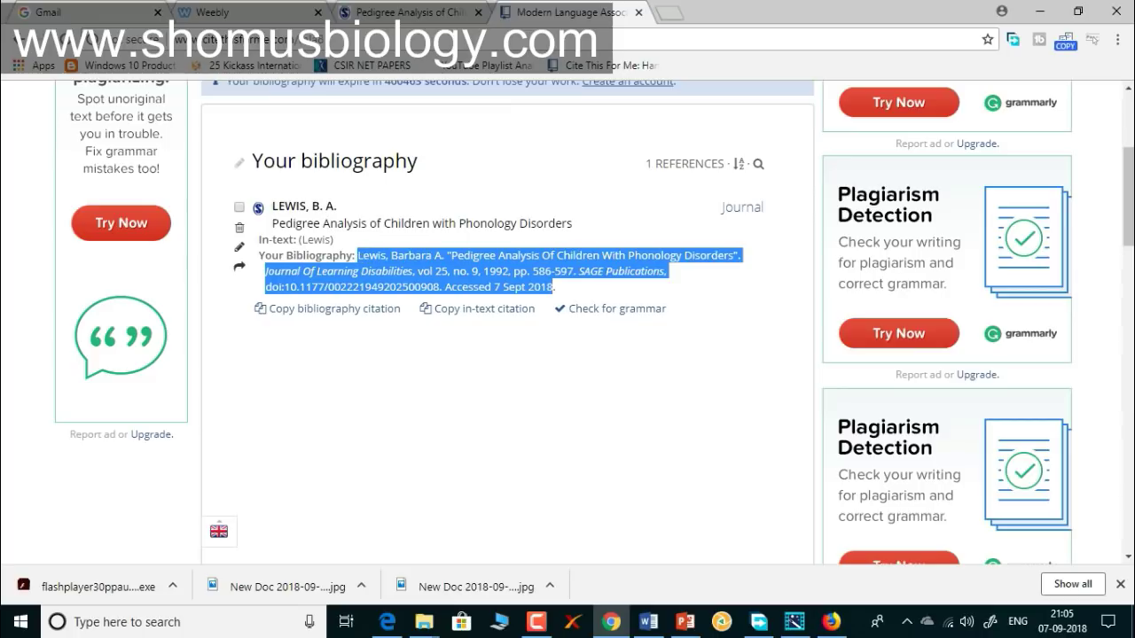
pyautogui.hotkey('ctrl', 'c')
pyautogui.hotkey('alt', 'Tab')
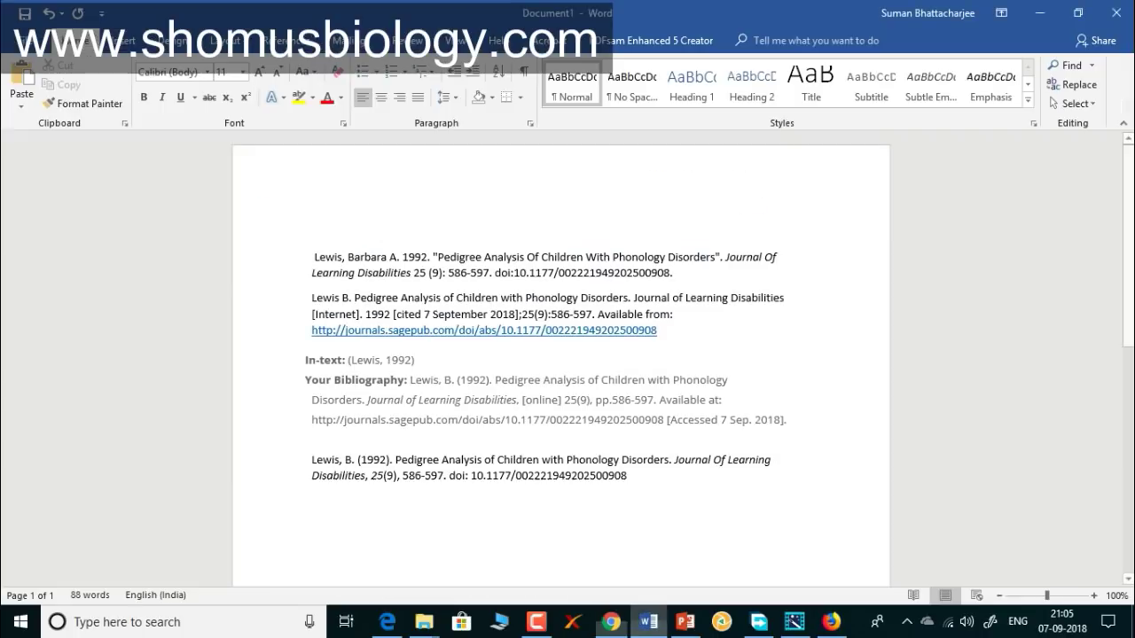
pyautogui.hotkey('ctrl', 'v')
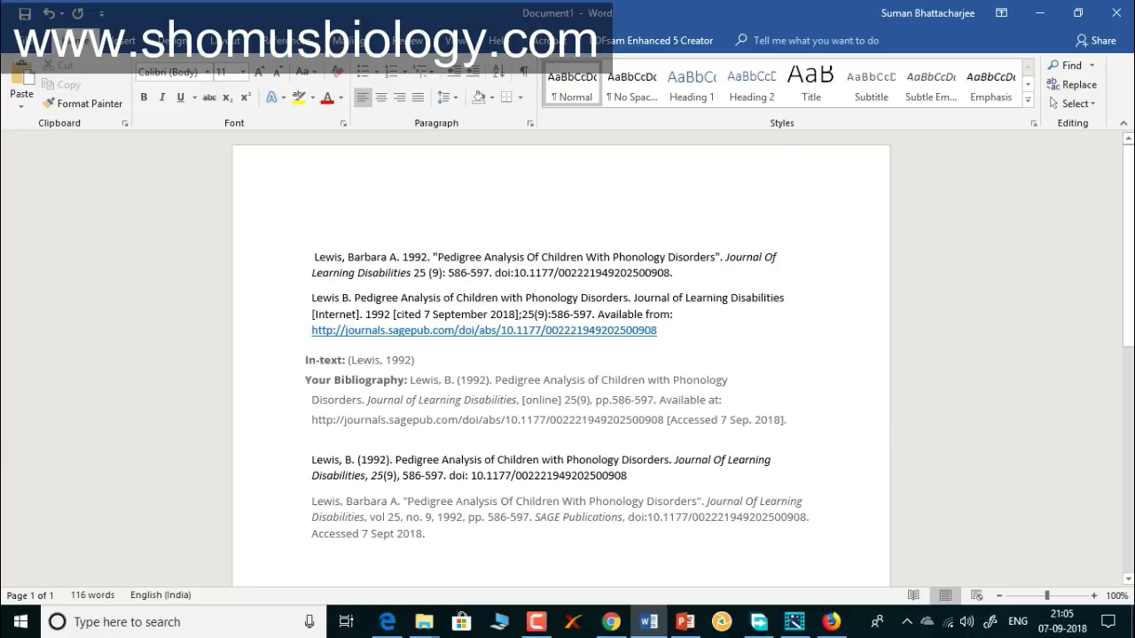
pyautogui.scroll(-3, 560, 373)
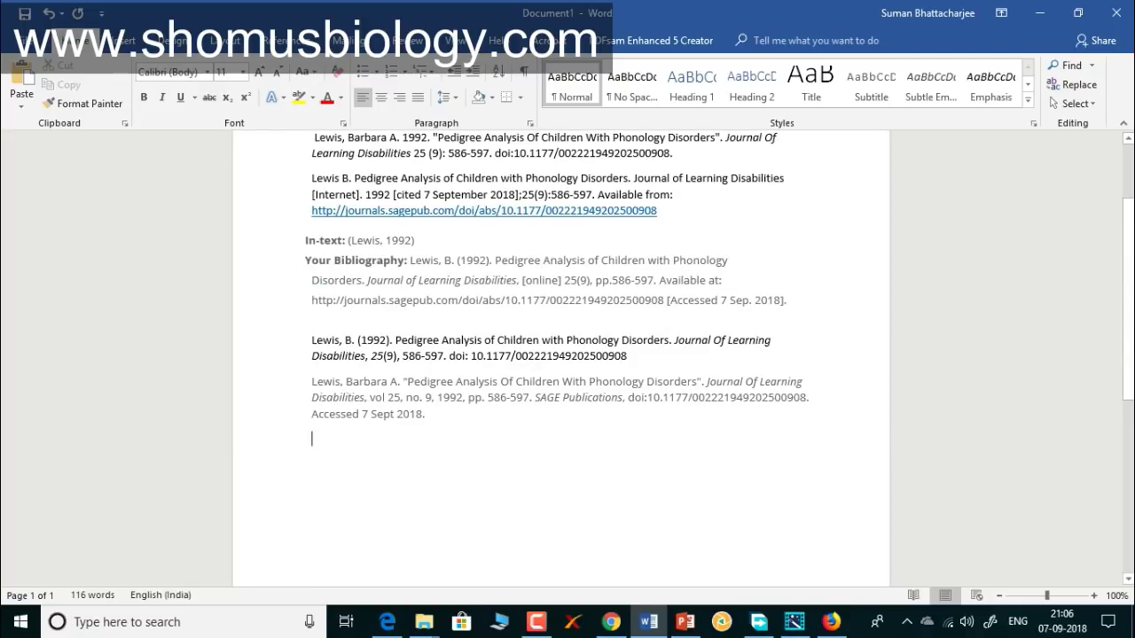
# Go back to Chrome, dismiss the premium offer and start a new website reference to be cited manually
pyautogui.hotkey('alt', 'Tab')
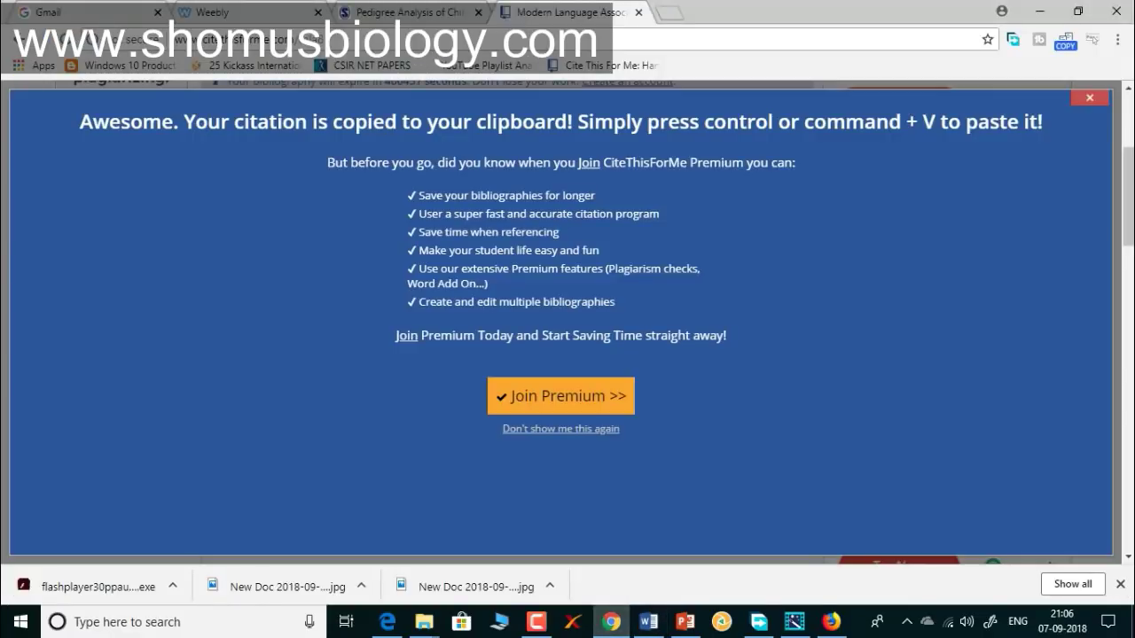
pyautogui.click(1089, 98)
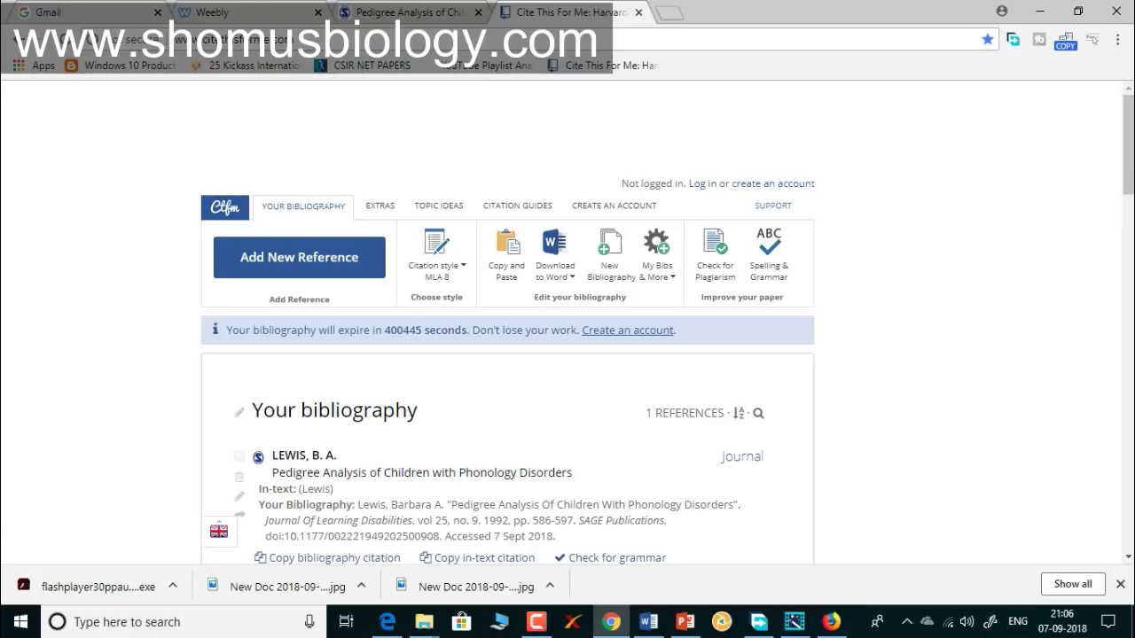
pyautogui.scroll(-3, 567, 319)
pyautogui.scroll(2, 567, 319)
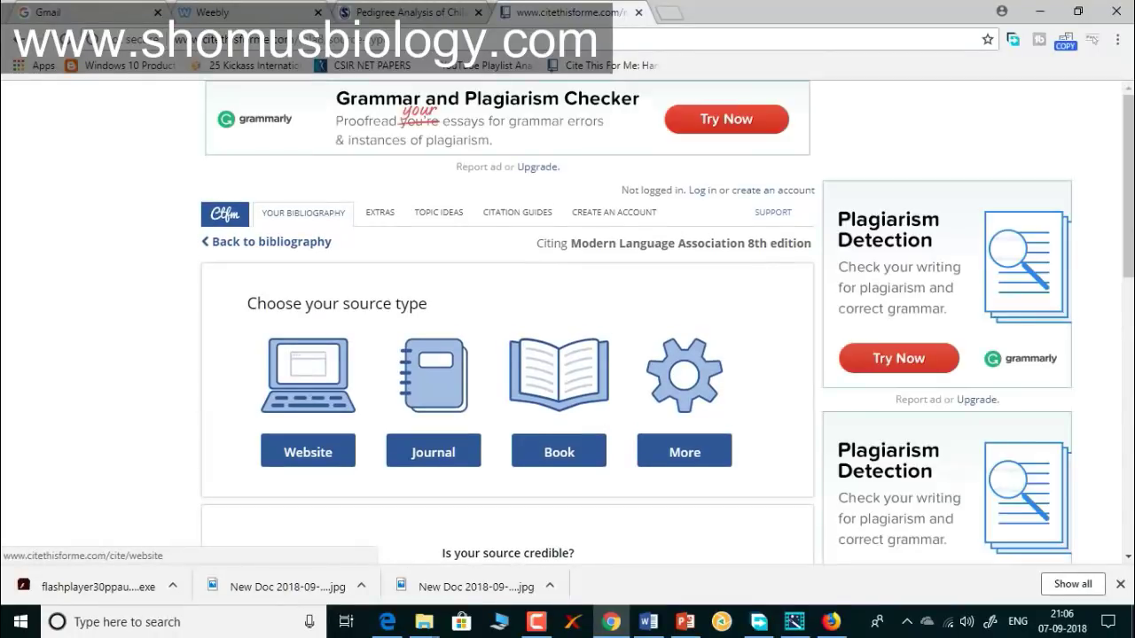
pyautogui.click(307, 450)
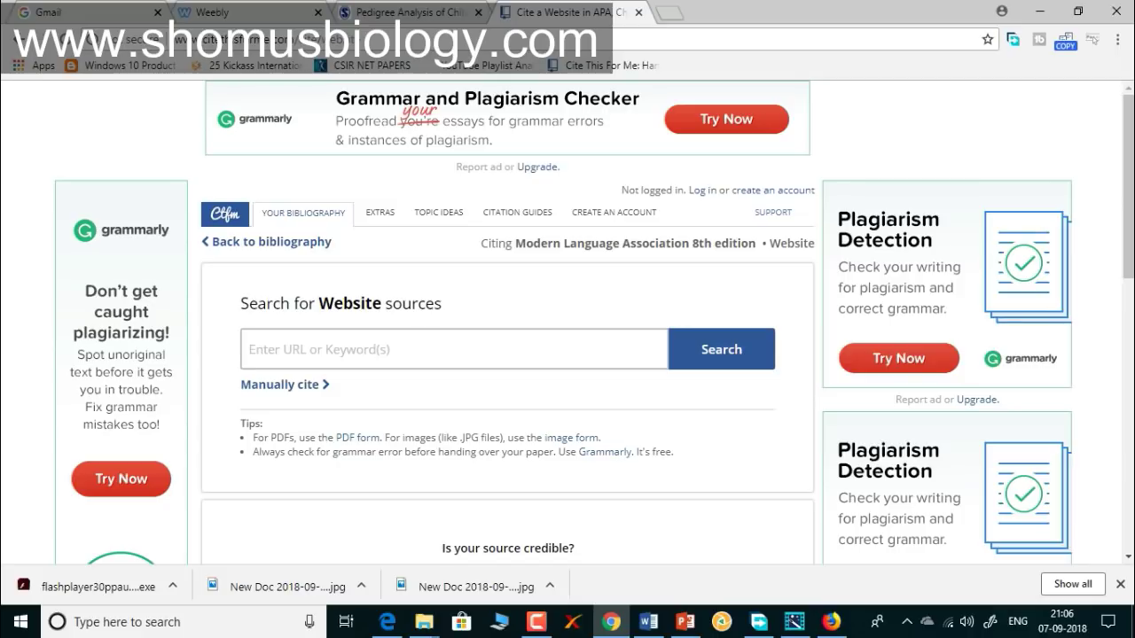
pyautogui.click(282, 384)
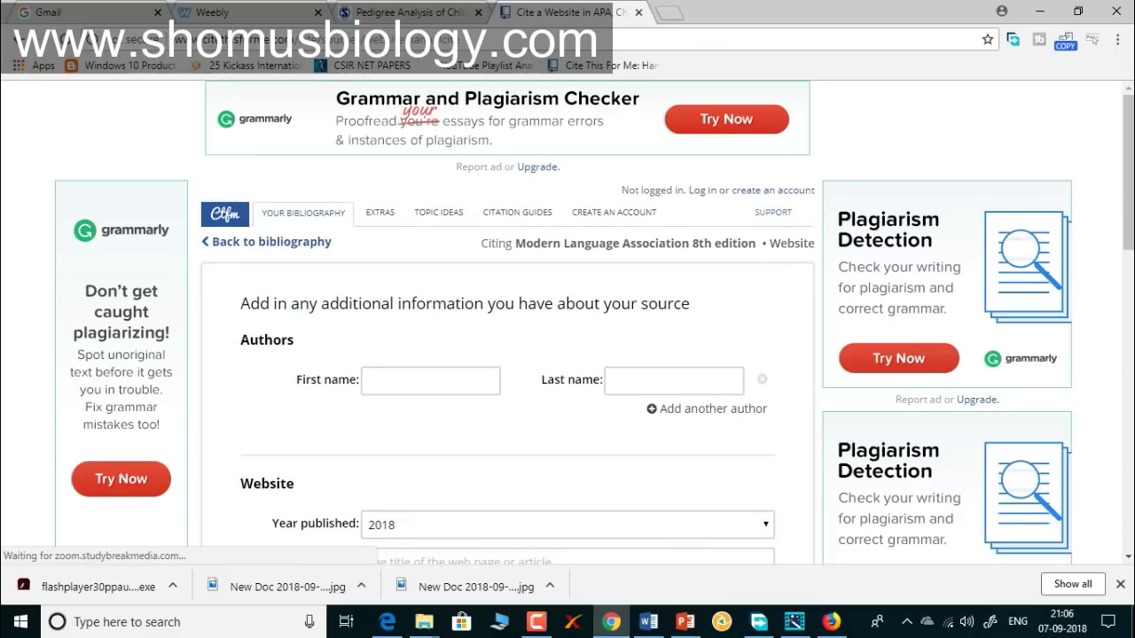
# Switch to PowerPoint, go to slide 14, "MLA Style Referencing", and try to select the article title in the example
pyautogui.hotkey('alt', 'Tab')
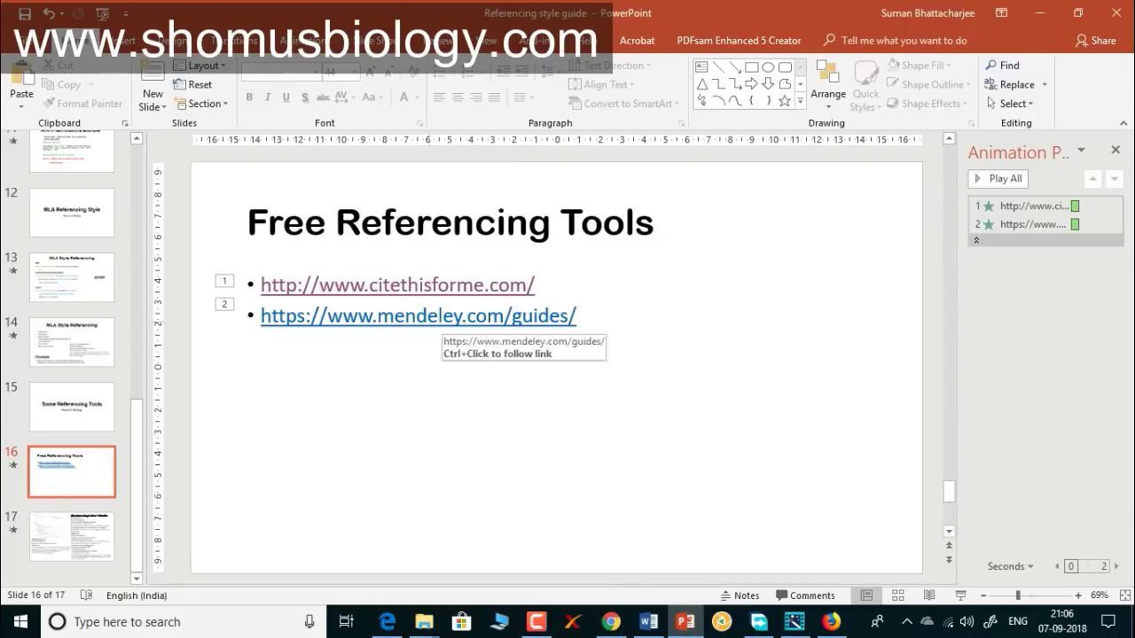
pyautogui.press('Up')
pyautogui.press('Up')
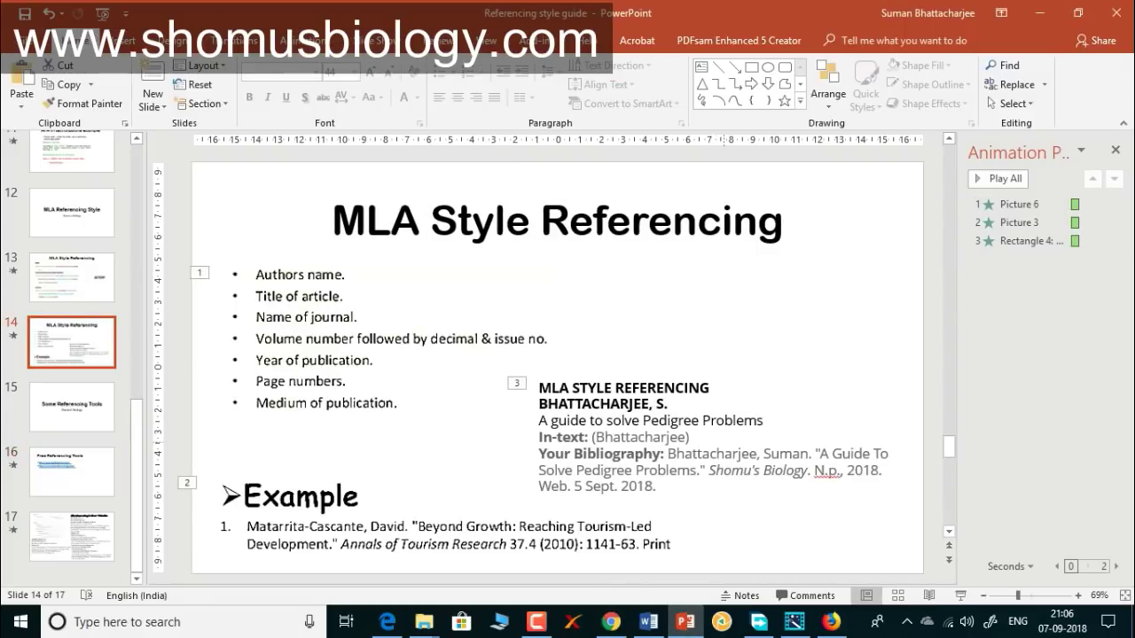
pyautogui.moveTo(552, 421); pyautogui.dragTo(577, 421)
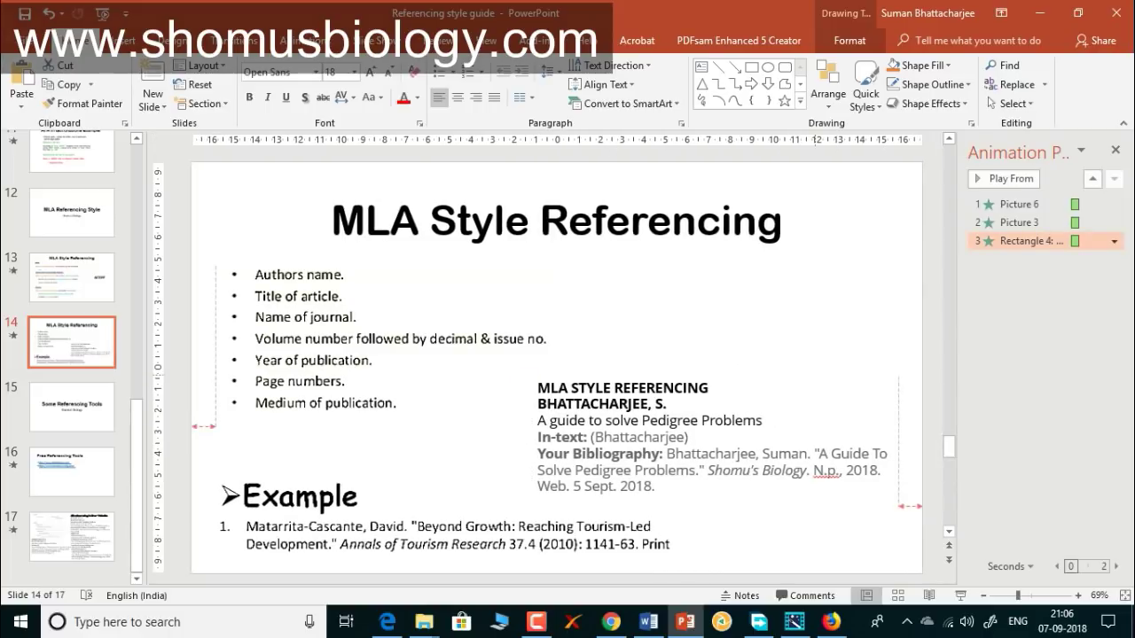
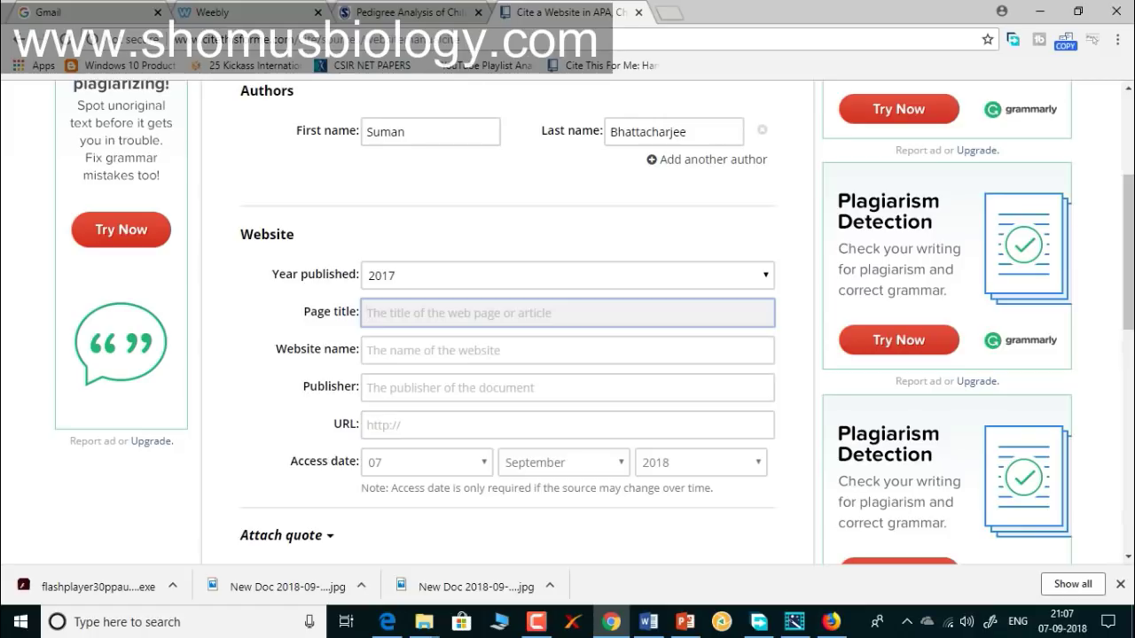
# Copy "A guide to solve Pedigree Problems" from the PowerPoint slide and paste it as the page title of the website reference in Chrome
pyautogui.hotkey('ctrl', 'v')
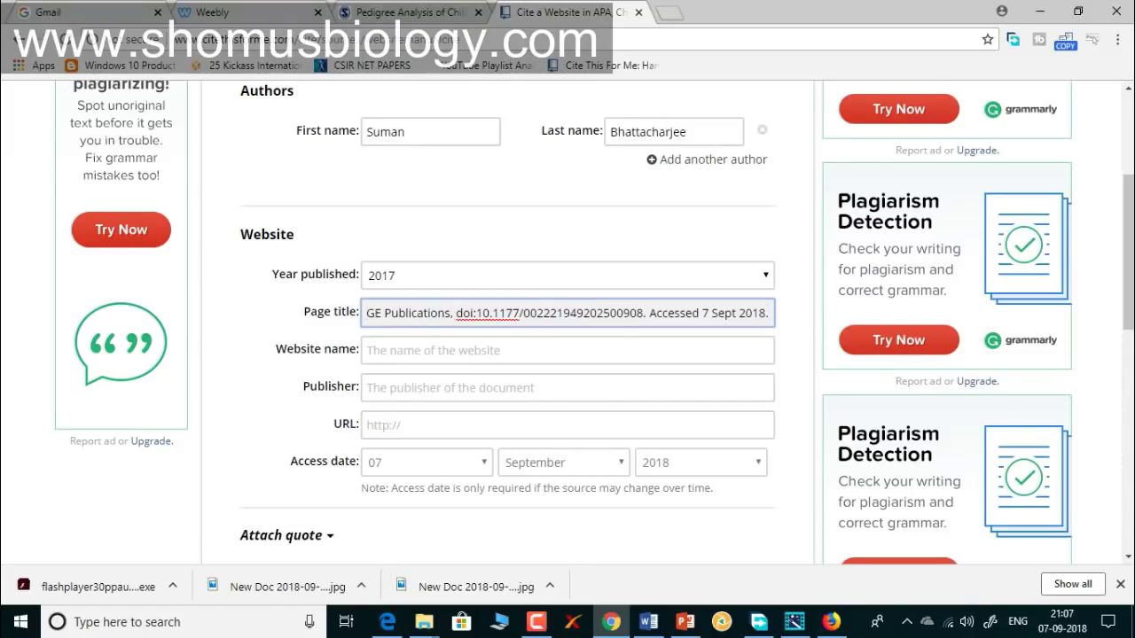
pyautogui.hotkey('ctrl', 'z')
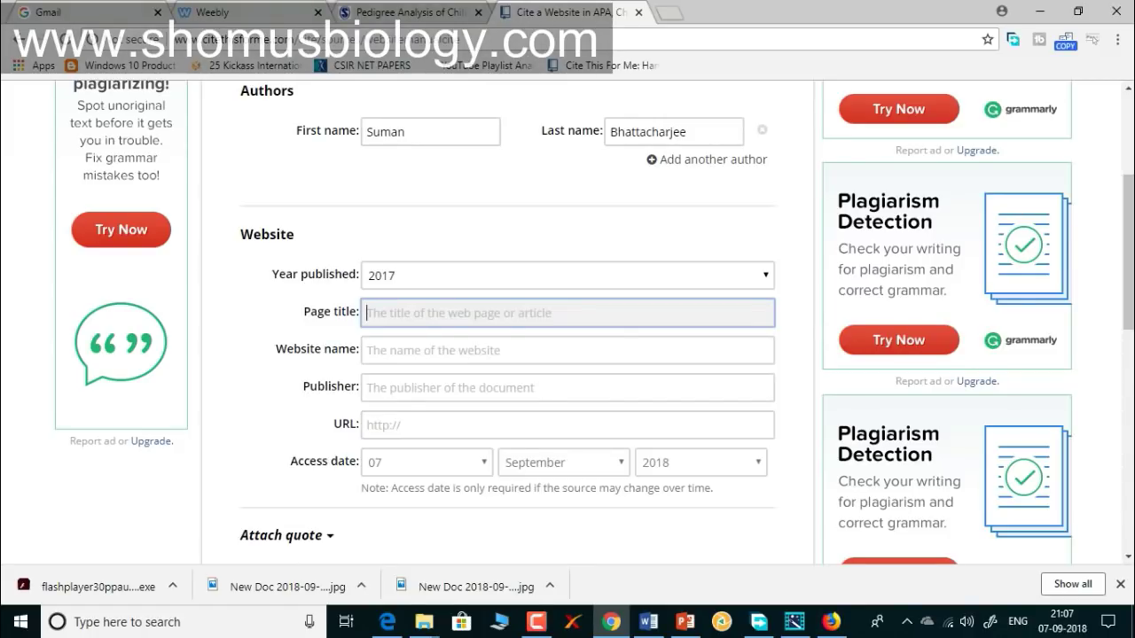
pyautogui.click(683, 622)
pyautogui.tripleClick(757, 420)
pyautogui.hotkey('ctrl', 'c')
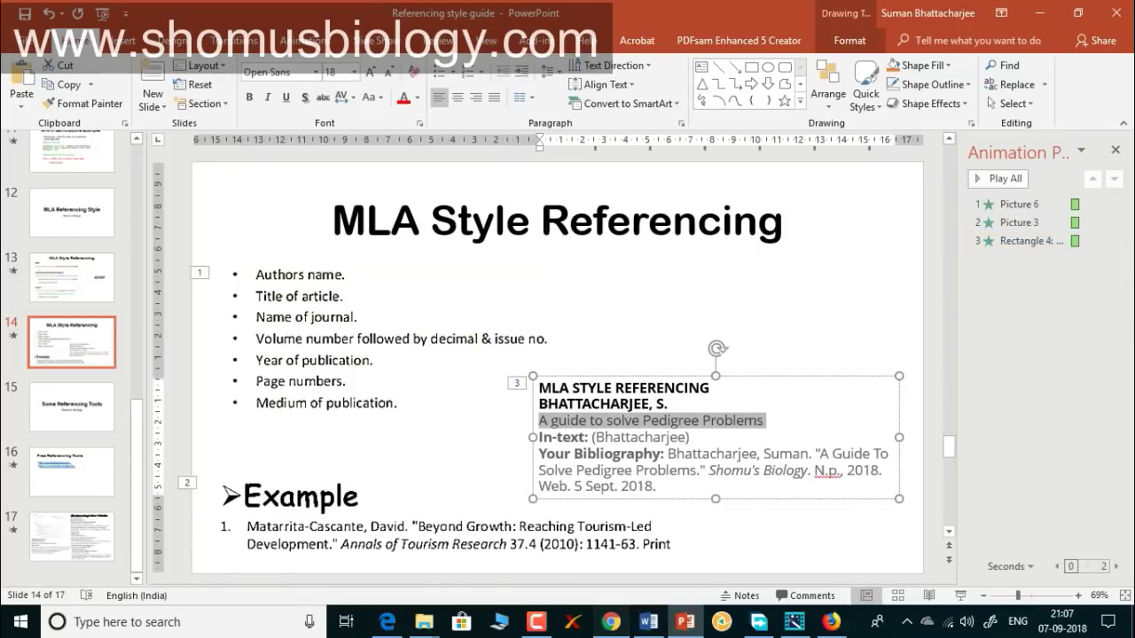
pyautogui.hotkey('alt', 'Tab')
pyautogui.hotkey('ctrl', 'v')
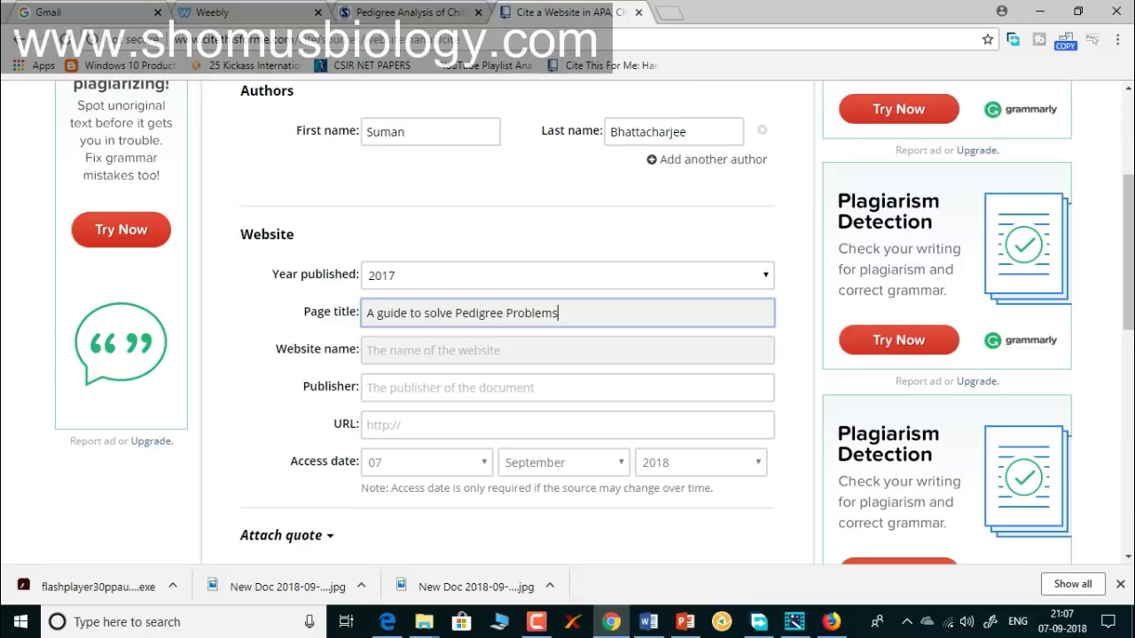
# Enter "Shomu's Biology" as the website name and "Weebly" as the publisher of the reference
pyautogui.press('Tab')
pyautogui.write('S')
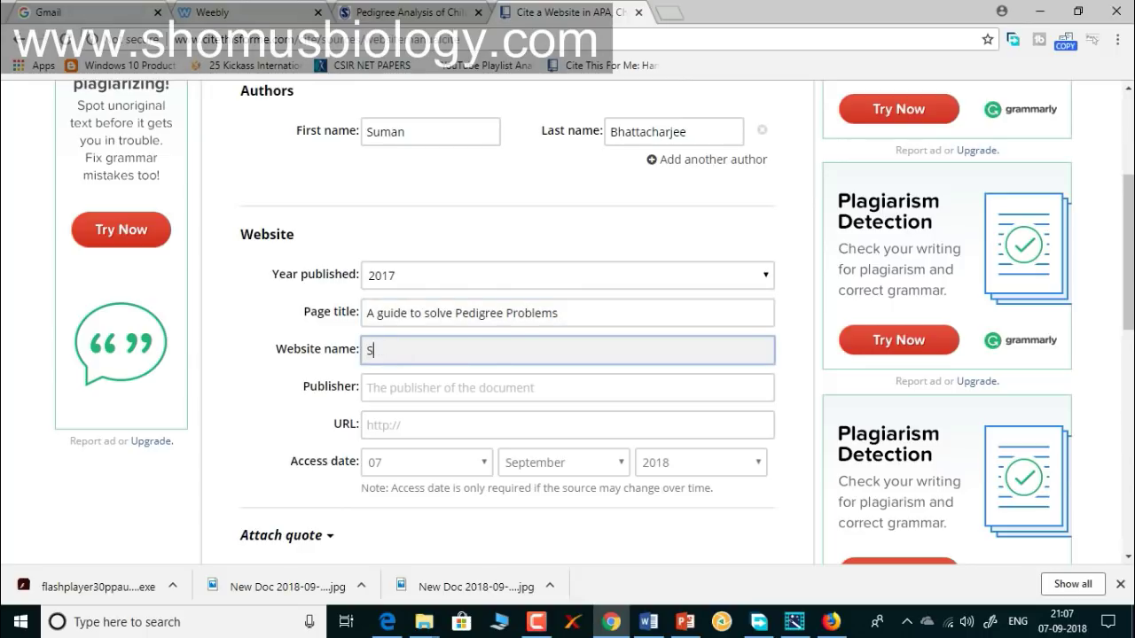
pyautogui.write("homu's Biology")
pyautogui.press('Tab')
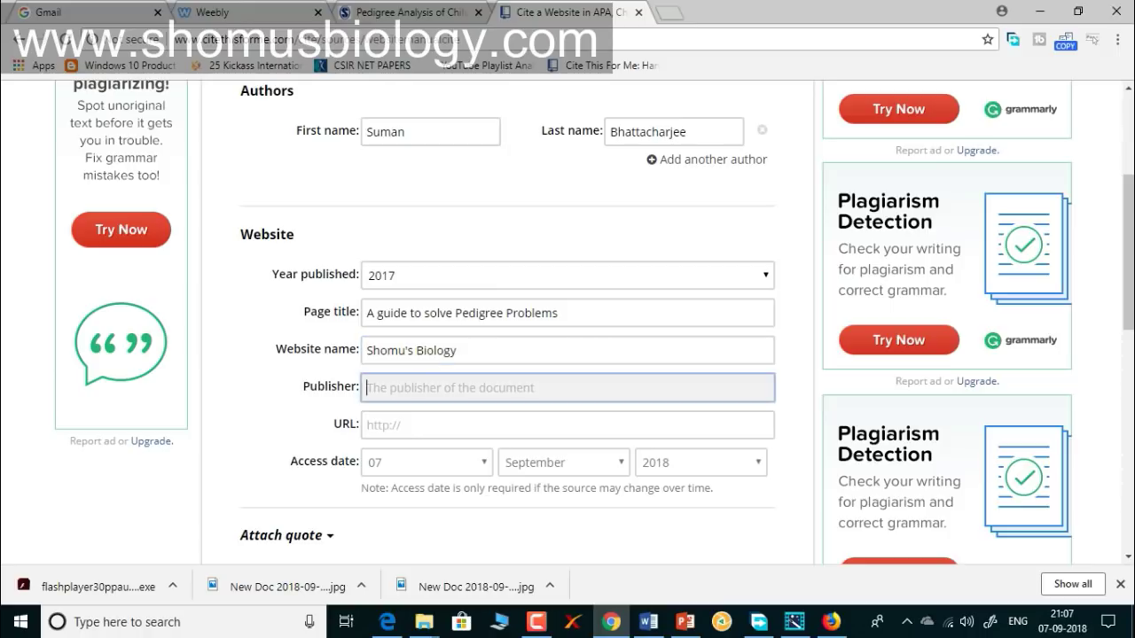
pyautogui.write('Shomu')
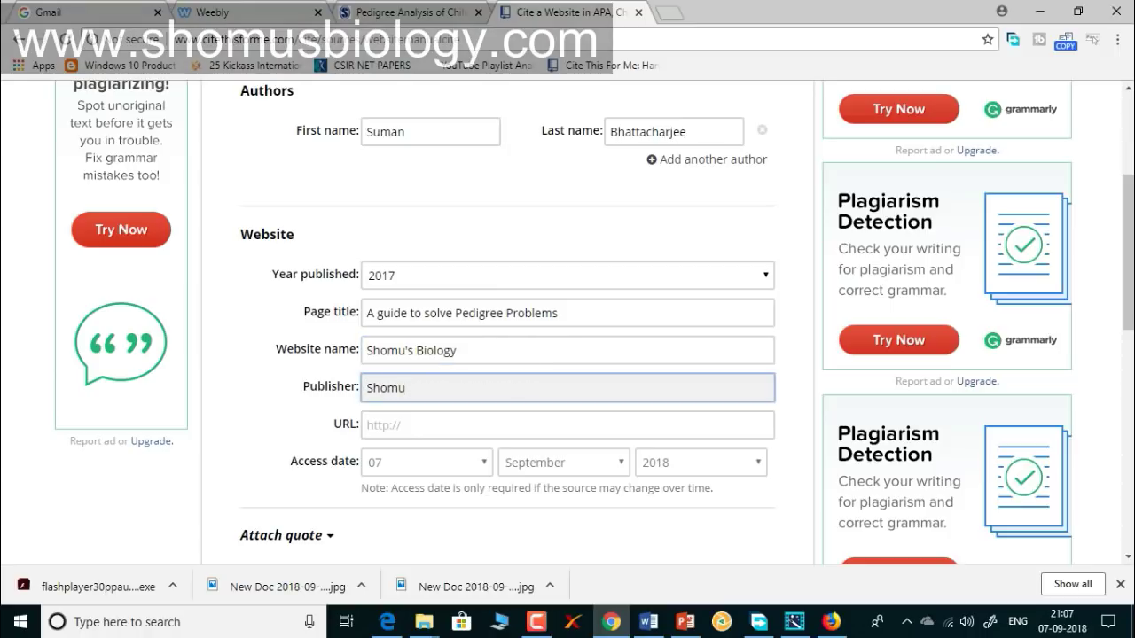
pyautogui.press('BackSpace')
pyautogui.press('BackSpace')
pyautogui.press('BackSpace')
pyautogui.press('BackSpace')
pyautogui.write('Weebly')
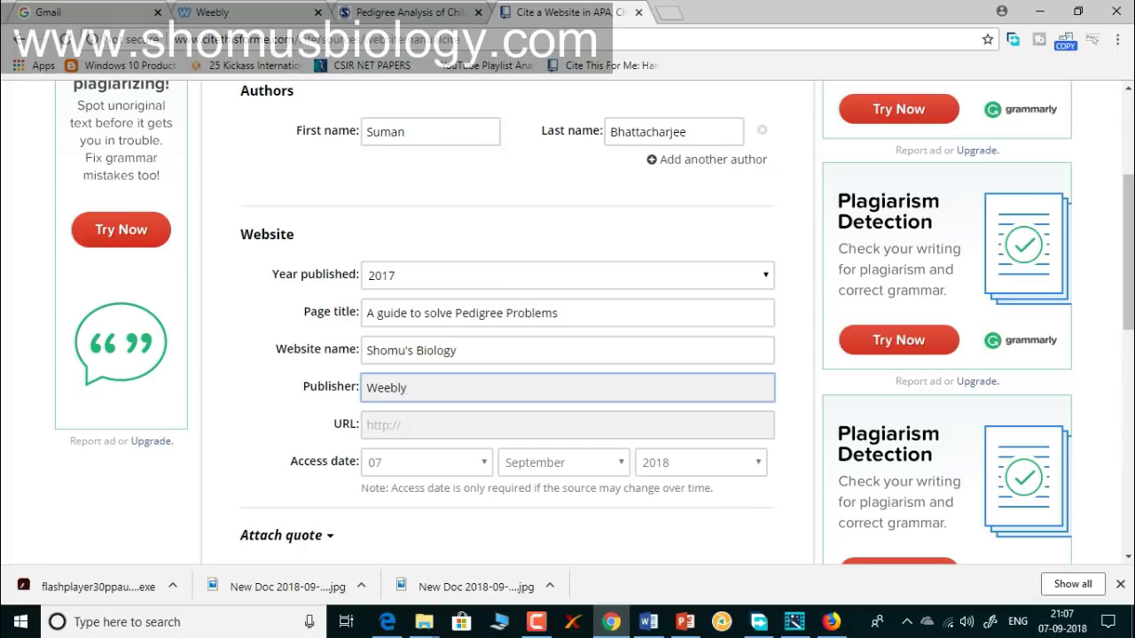
pyautogui.press('Tab')
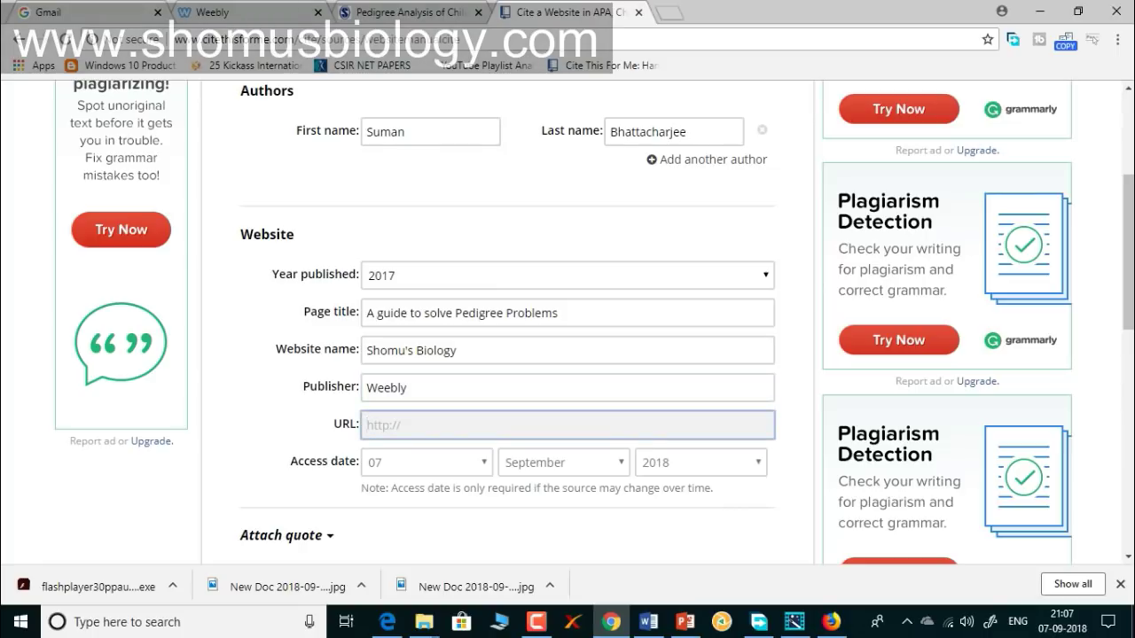
pyautogui.write('www.shomusbiology.com')
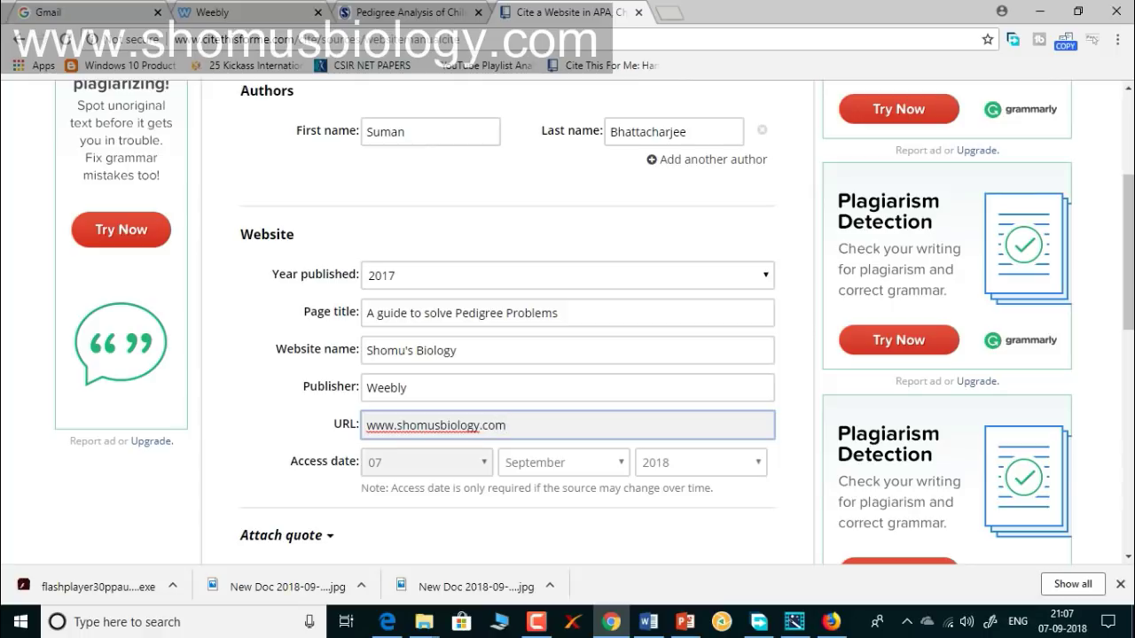
pyautogui.scroll(-2, 567, 321)
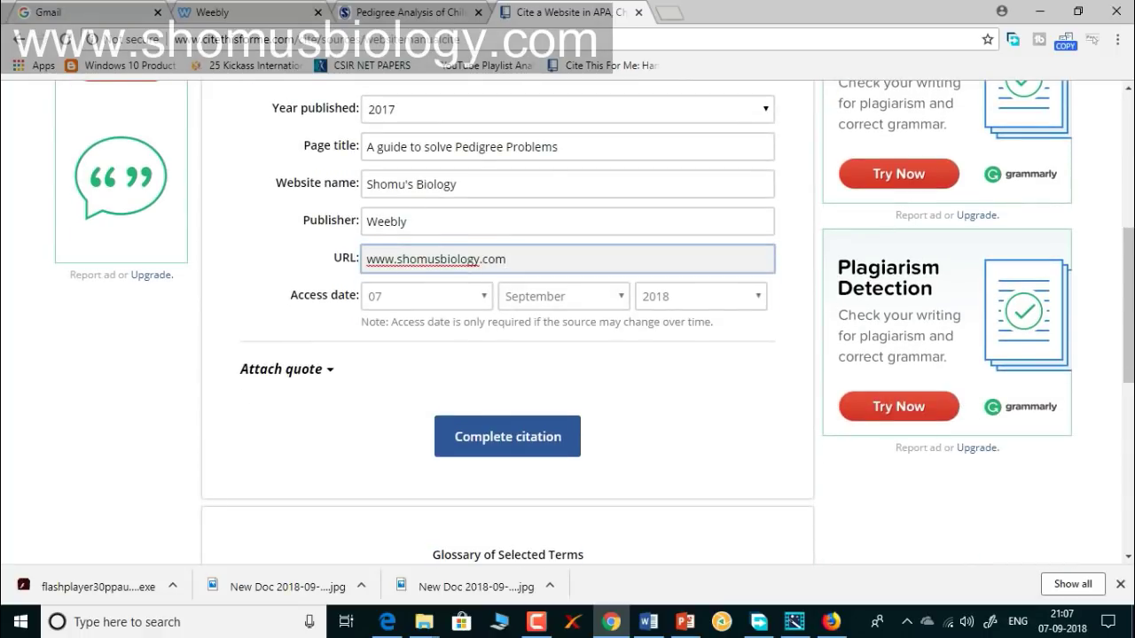
pyautogui.click(507, 436)
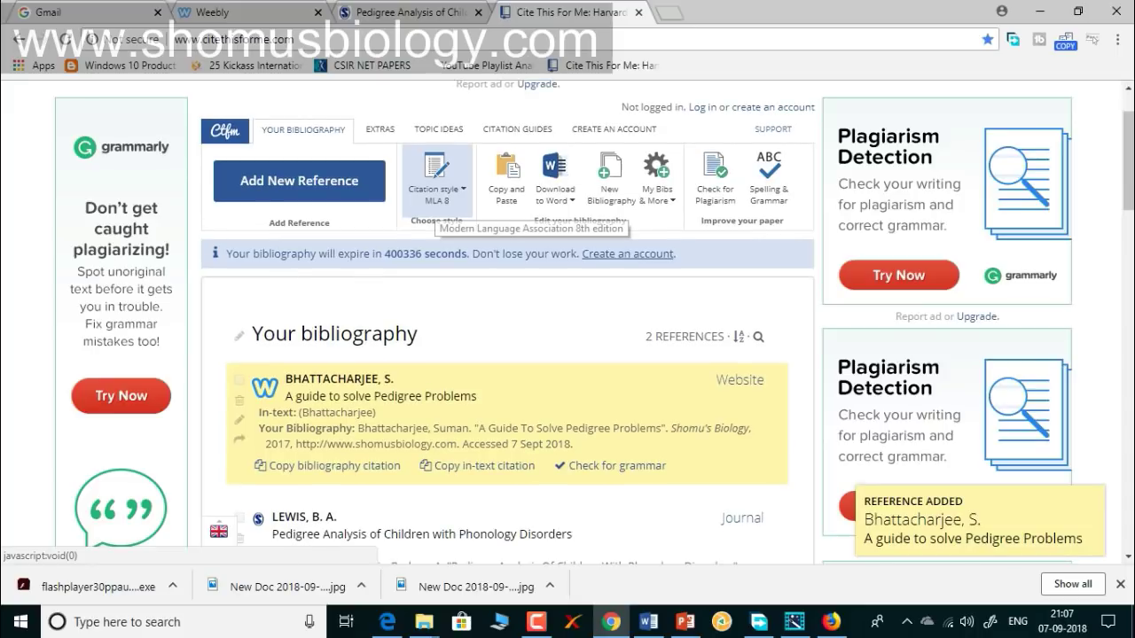
# Copy the website's MLA 8 bibliography citation and paste it into the Word document beneath a new "Website:" line
pyautogui.moveTo(574, 444); pyautogui.dragTo(357, 428)
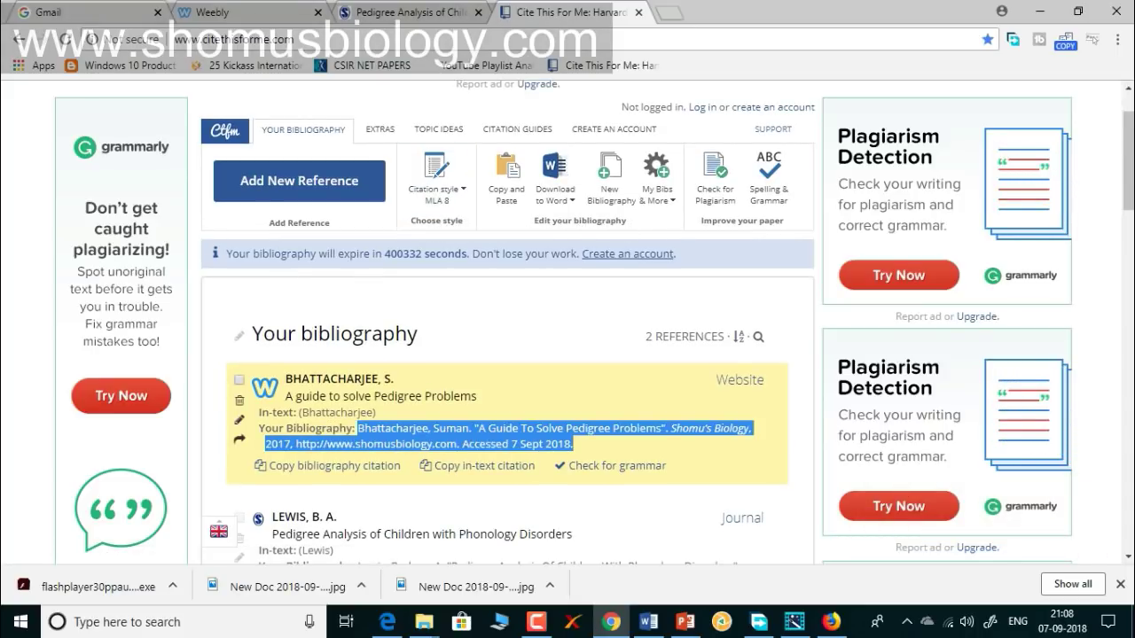
pyautogui.hotkey('ctrl', 'c')
pyautogui.click(648, 621)
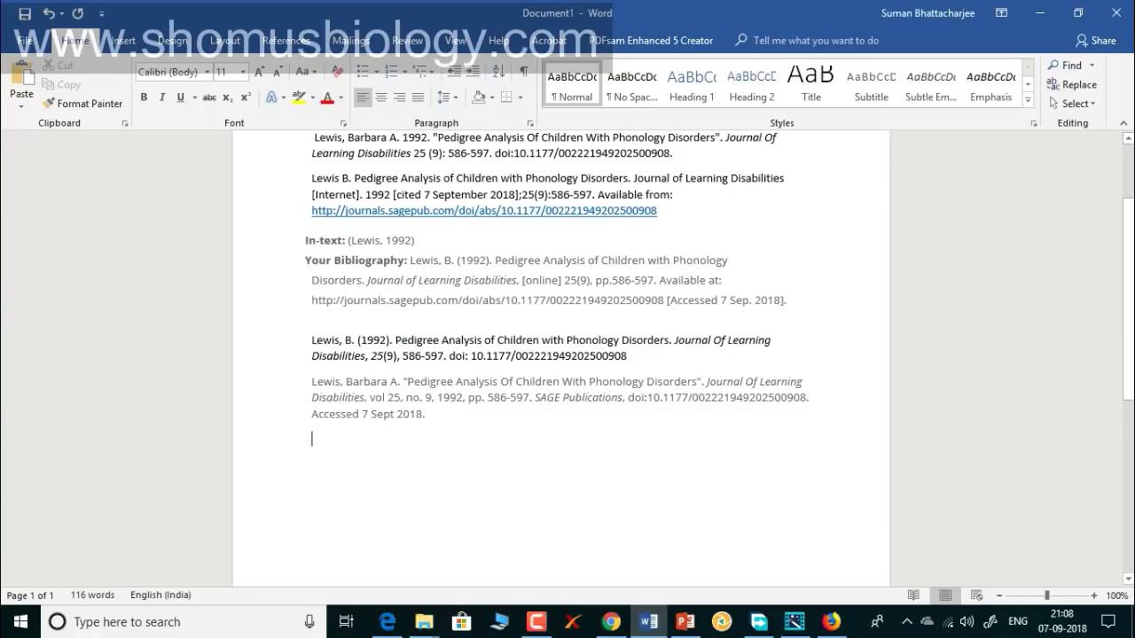
pyautogui.write('Website:')
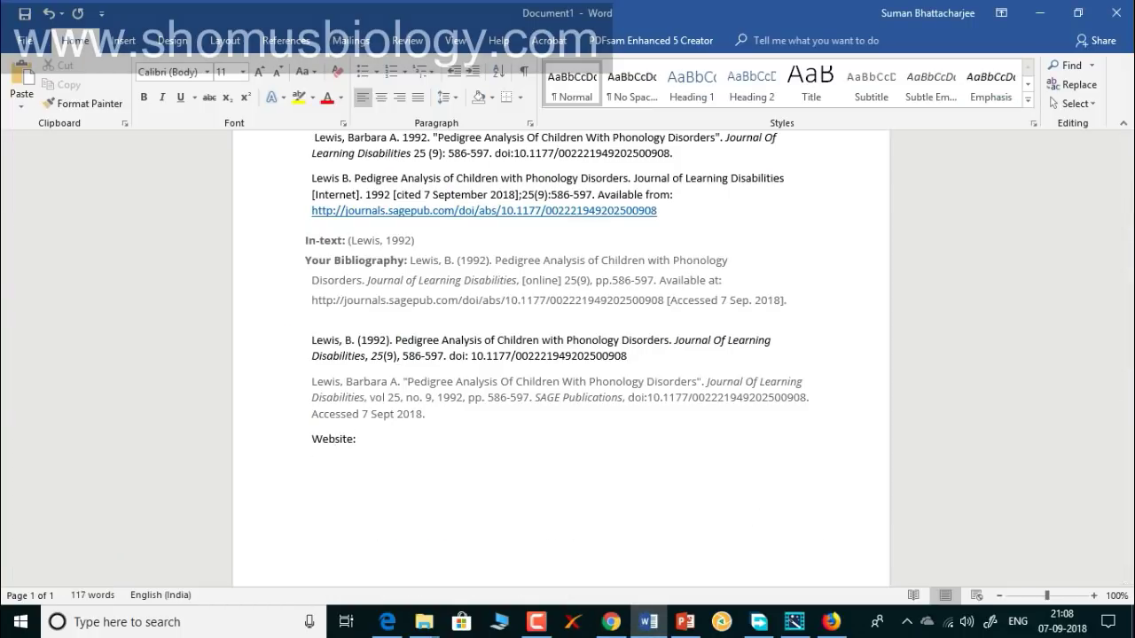
pyautogui.press('Return')
pyautogui.hotkey('ctrl', 'v')
pyautogui.press('Return')
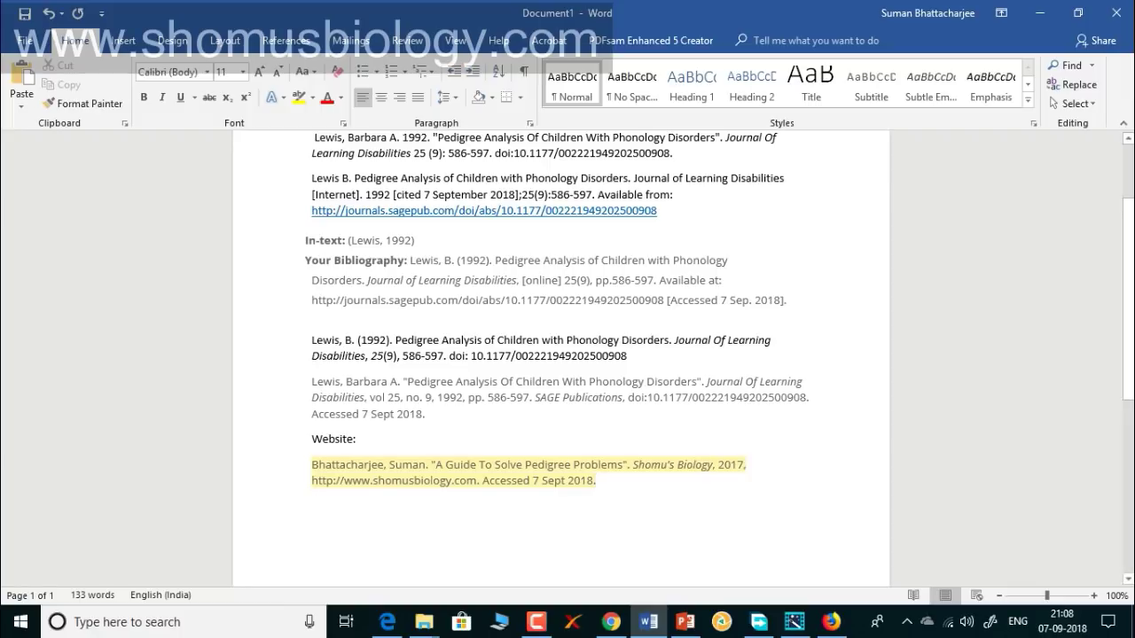
# Go back to Chrome, reload the bibliography page and change the citation style to Harvard
pyautogui.click(611, 621)
pyautogui.press('F5')
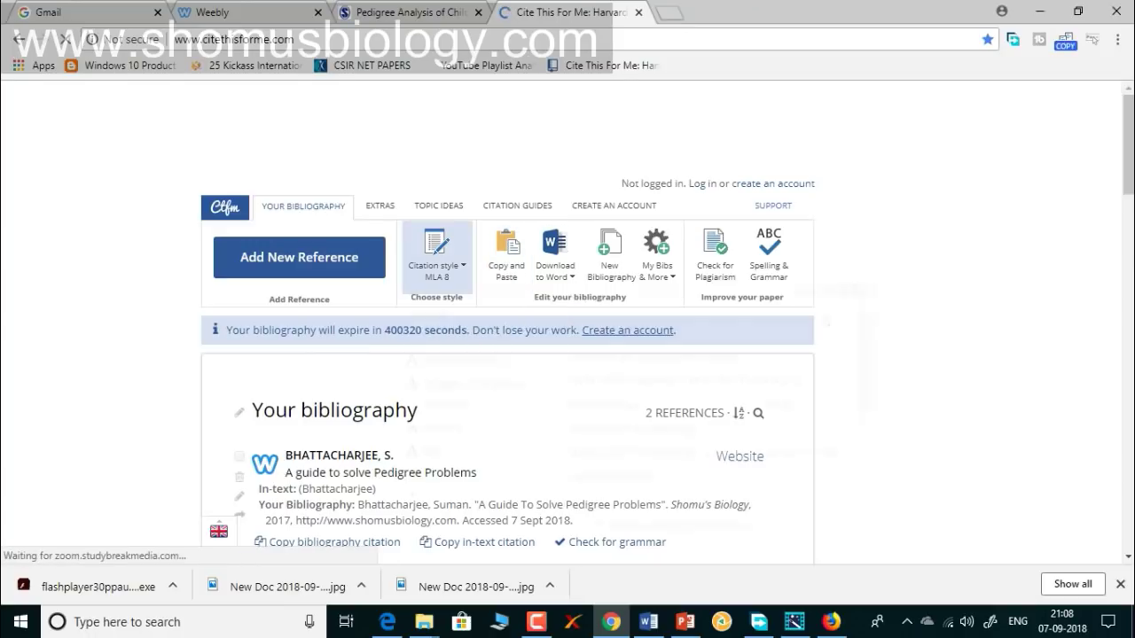
pyautogui.click(436, 256)
pyautogui.click(440, 448)
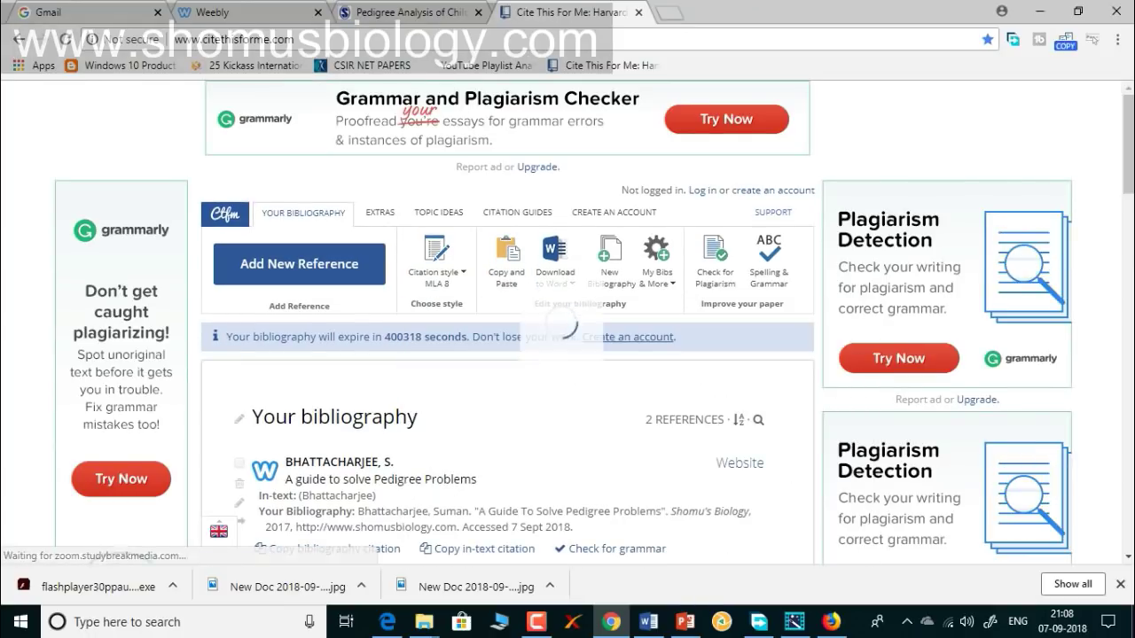
# Copy the website's Harvard bibliography citation and paste it below the MLA one in the Word document
pyautogui.scroll(-2, 444, 390)
pyautogui.moveTo(653, 360); pyautogui.dragTo(356, 345)
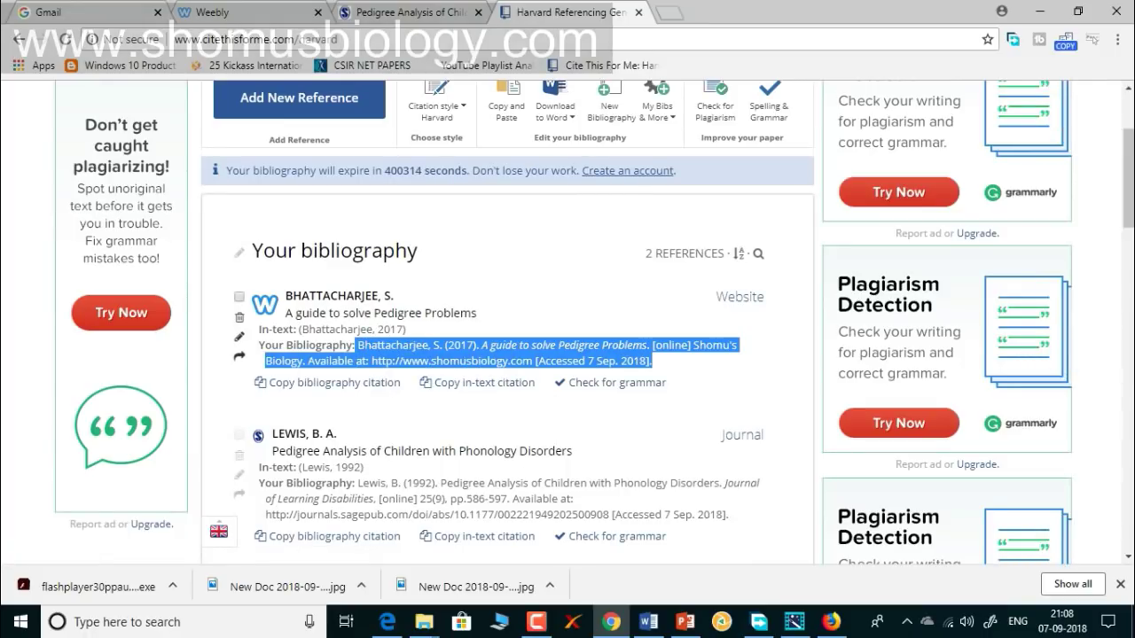
pyautogui.hotkey('ctrl', 'c')
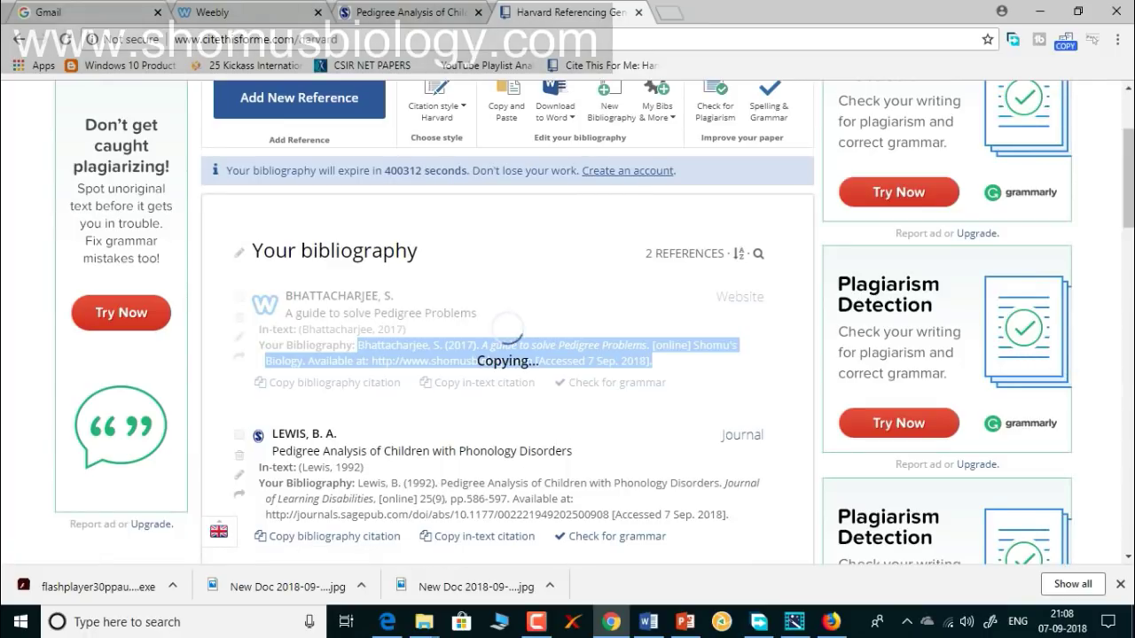
pyautogui.click(648, 621)
pyautogui.hotkey('ctrl', 'v')
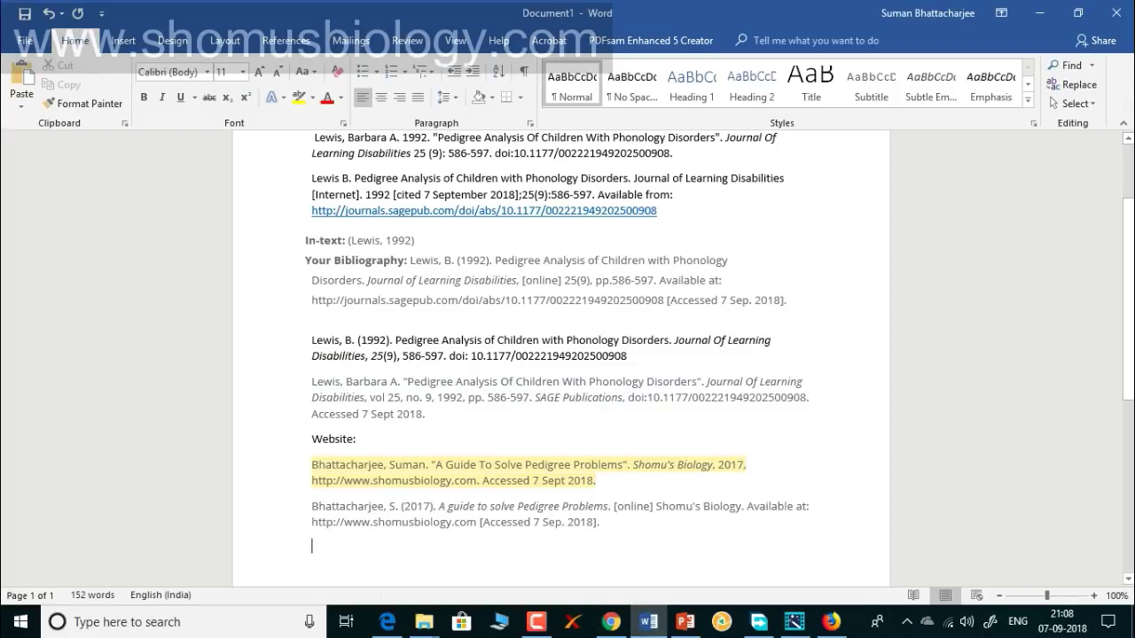
# Look over the collected references in the Word document, switch to Chrome and review both bibliography entries with their copy and grammar-check options
pyautogui.scroll(3, 560, 355)
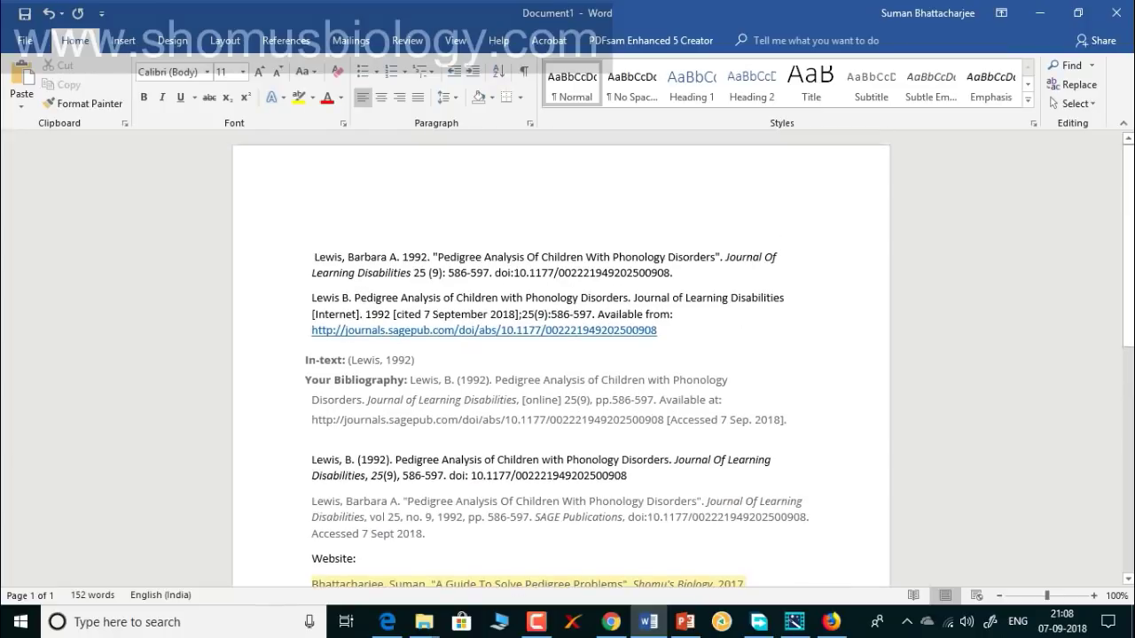
pyautogui.scroll(-4, 560, 355)
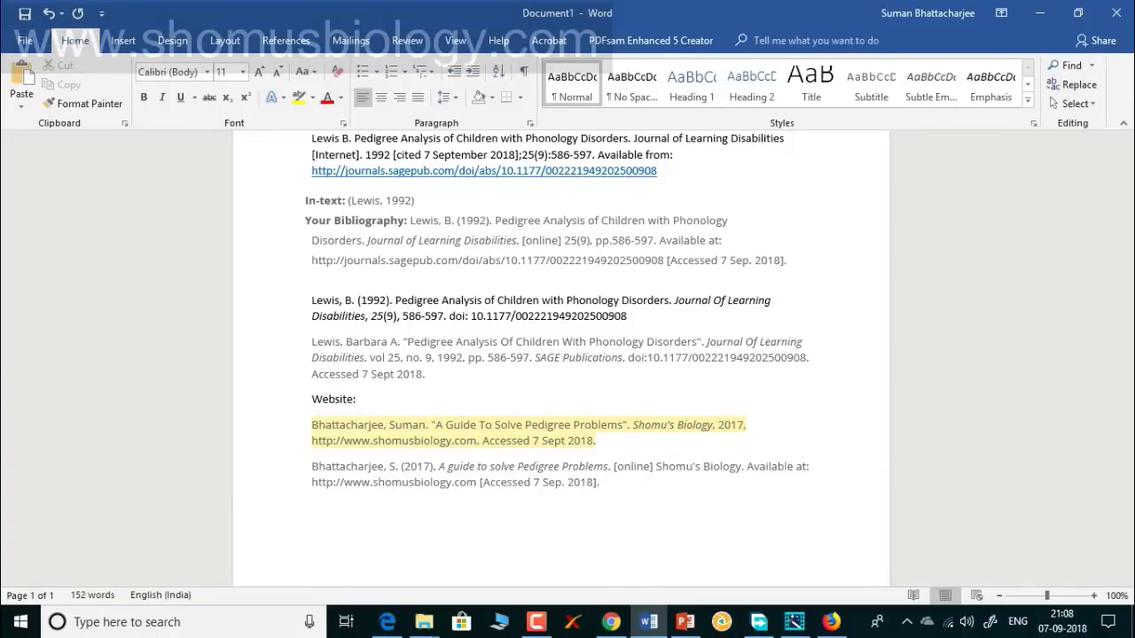
pyautogui.click(610, 621)
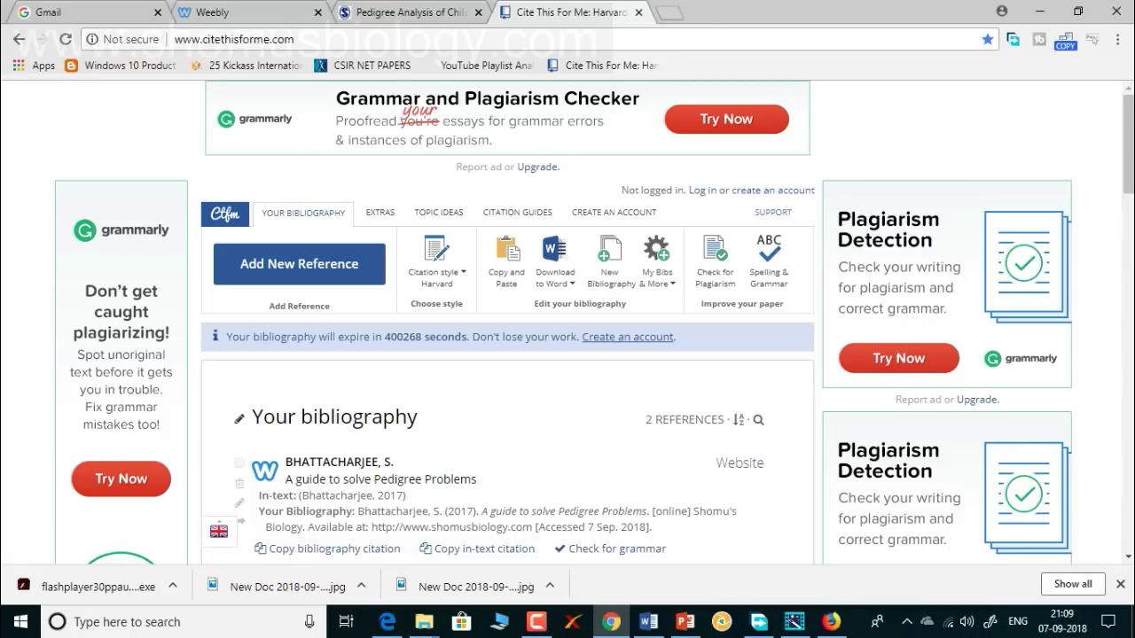
pyautogui.scroll(-4, 567, 319)
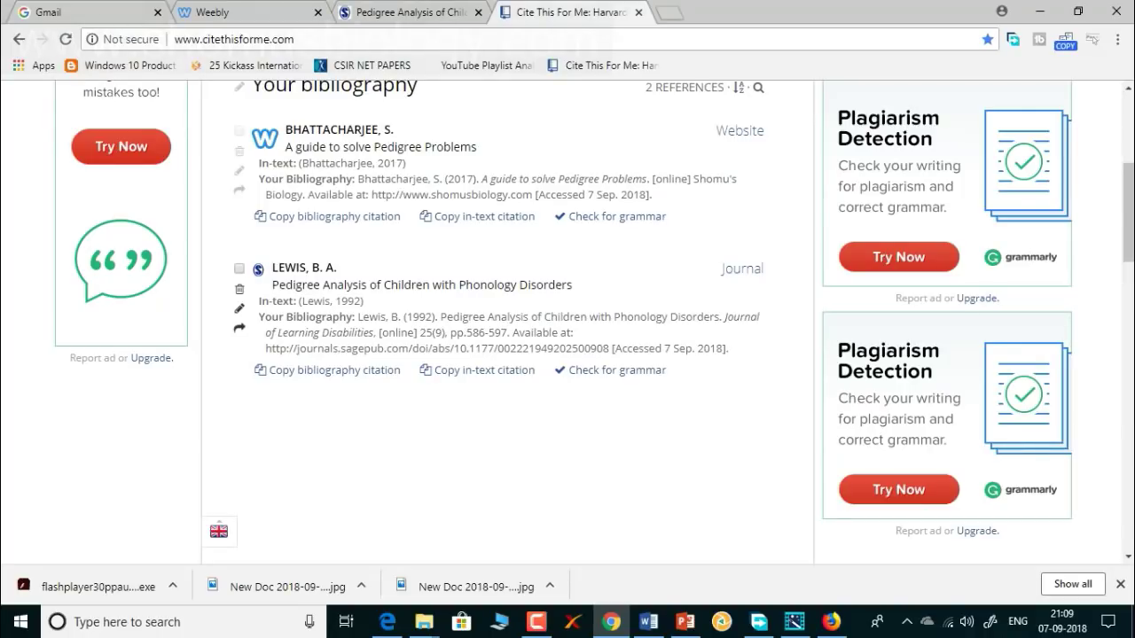
pyautogui.scroll(4, 567, 319)
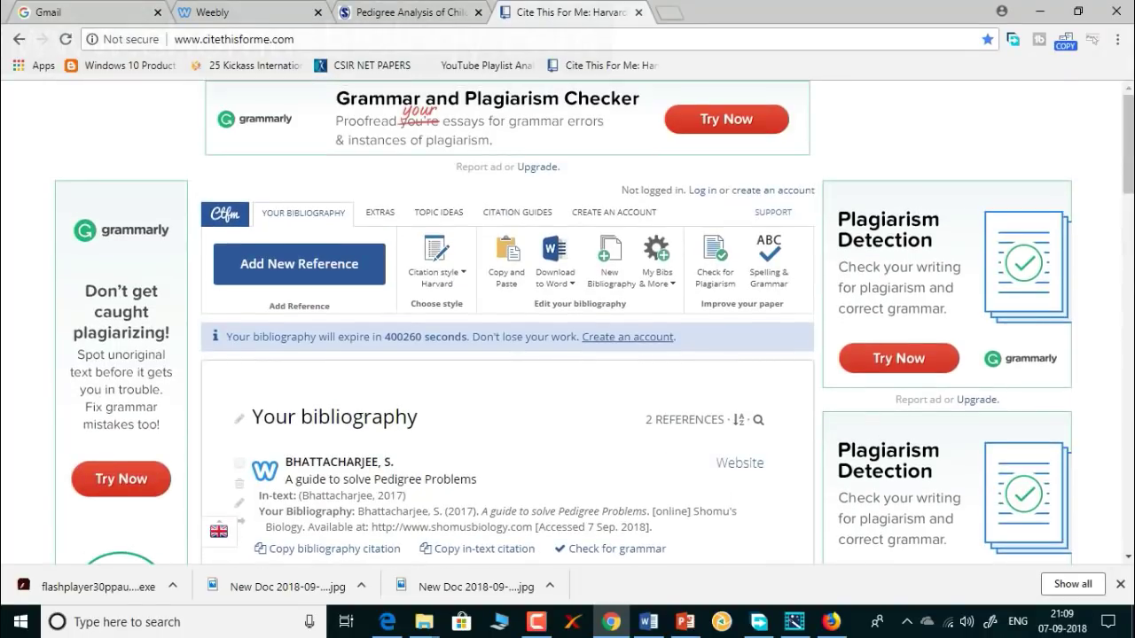
pyautogui.scroll(-3, 567, 319)
pyautogui.scroll(3, 567, 319)
pyautogui.scroll(-2, 567, 319)
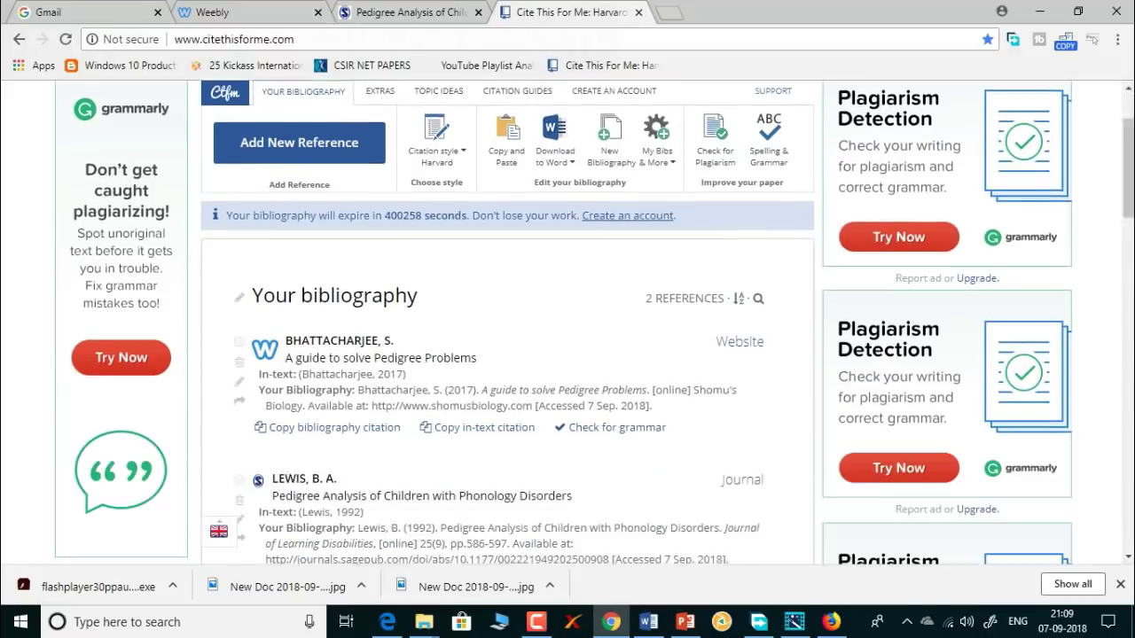
pyautogui.scroll(-1, 612, 382)
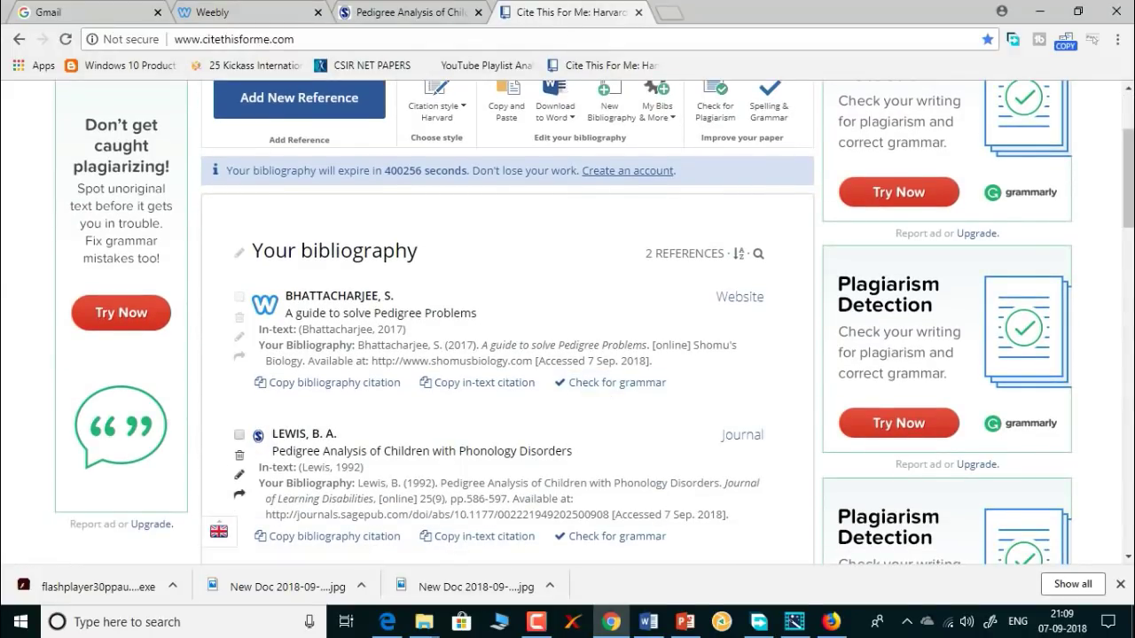
pyautogui.scroll(-2, 612, 382)
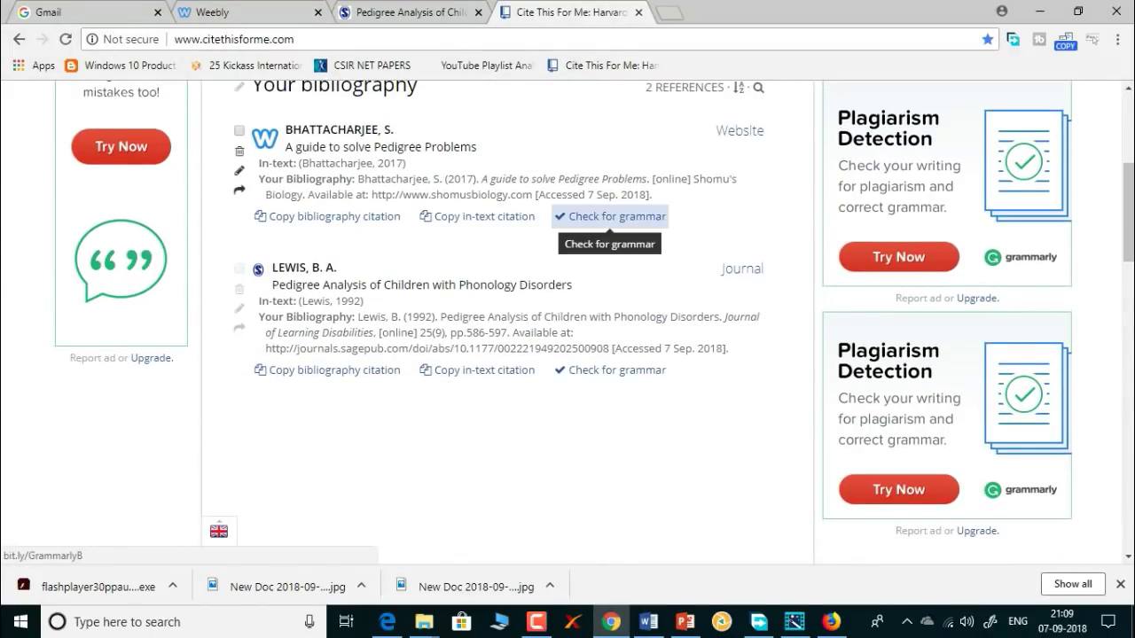
pyautogui.scroll(2, 611, 216)
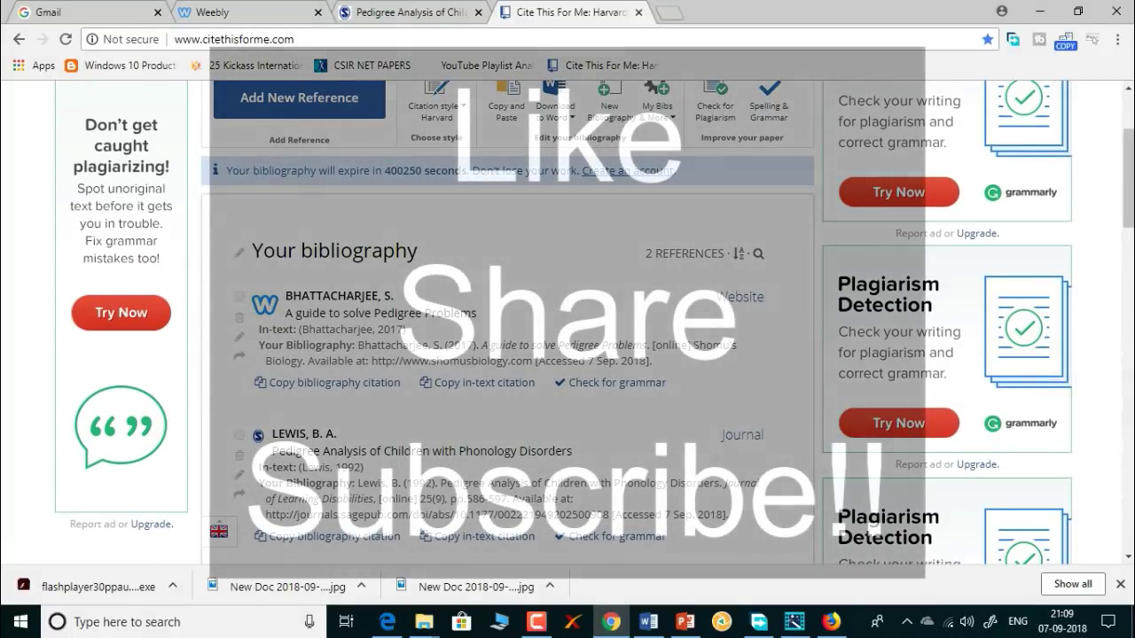
# Switch to PowerPoint, start the slide show from slide 16, "Free Referencing Tools", and reveal the citethisforme.com link
pyautogui.click(685, 621)
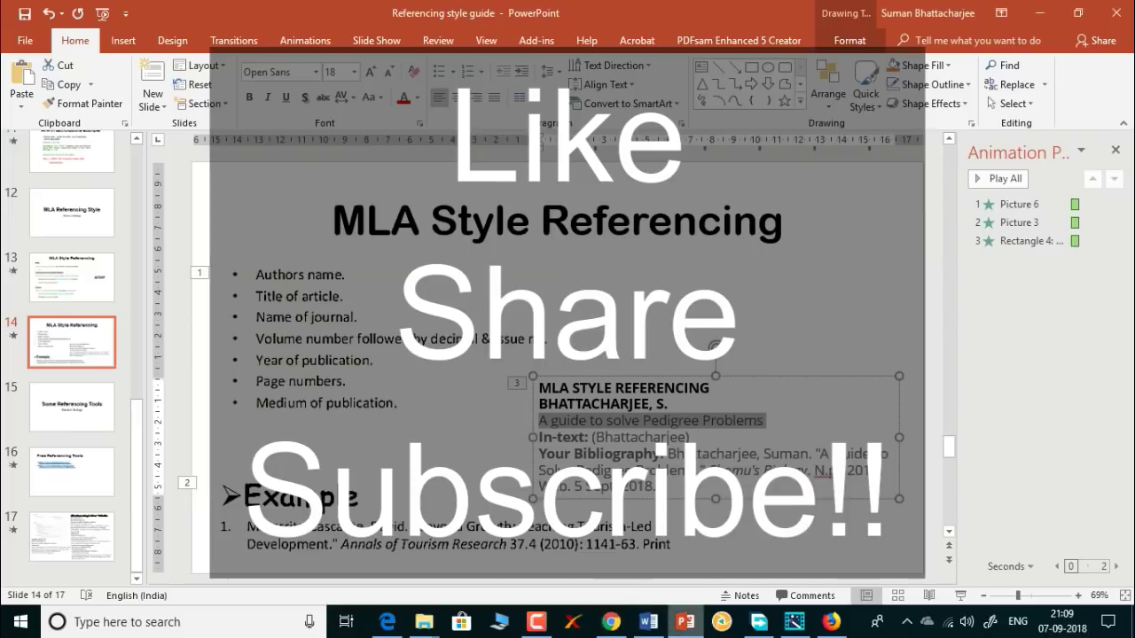
pyautogui.click(72, 472)
pyautogui.click(960, 595)
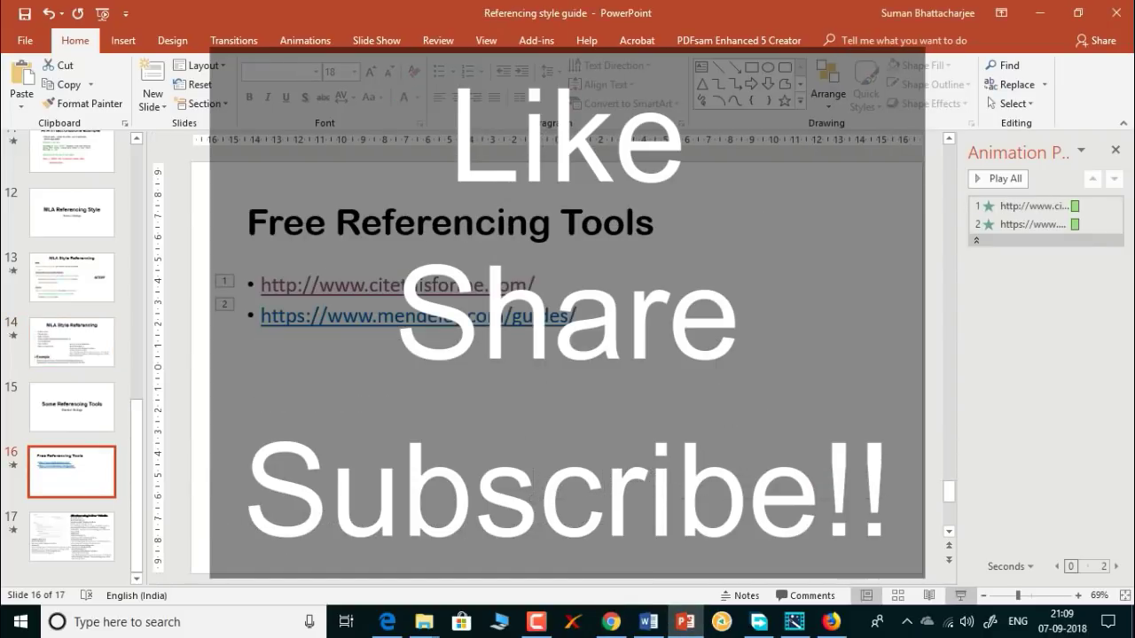
pyautogui.press('Right')
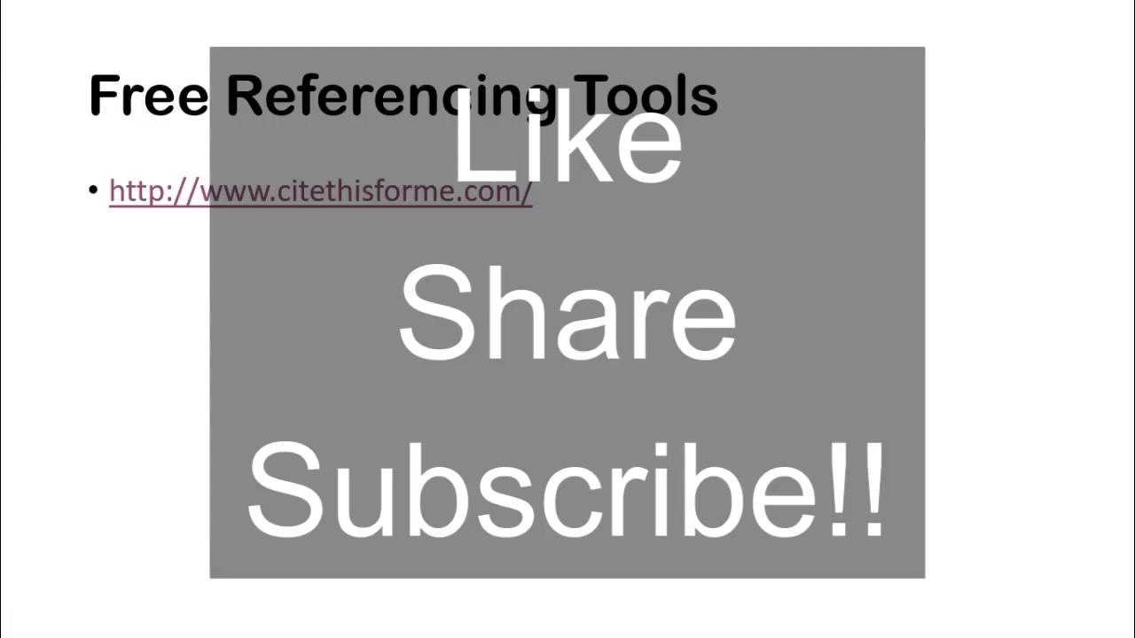